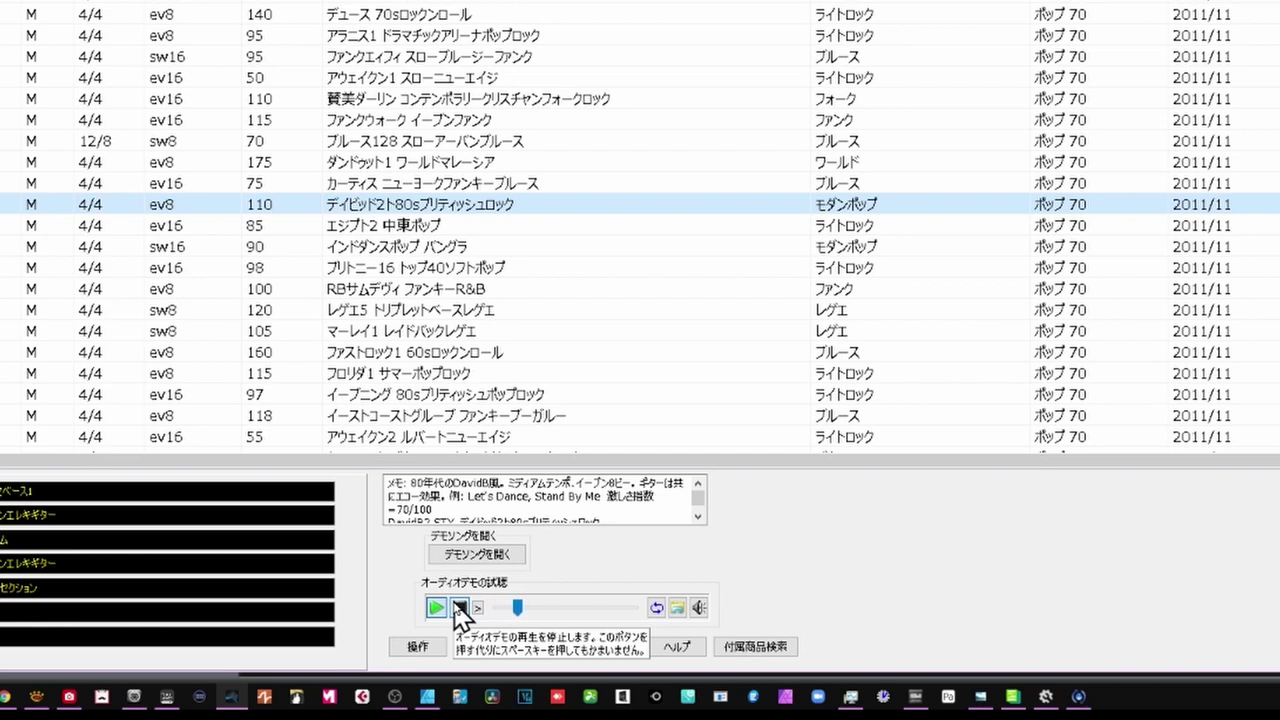
- Stop the audio preview of the デイビッド2ト80sブリティッシュロック style and open its demo song
left_click(456, 604)
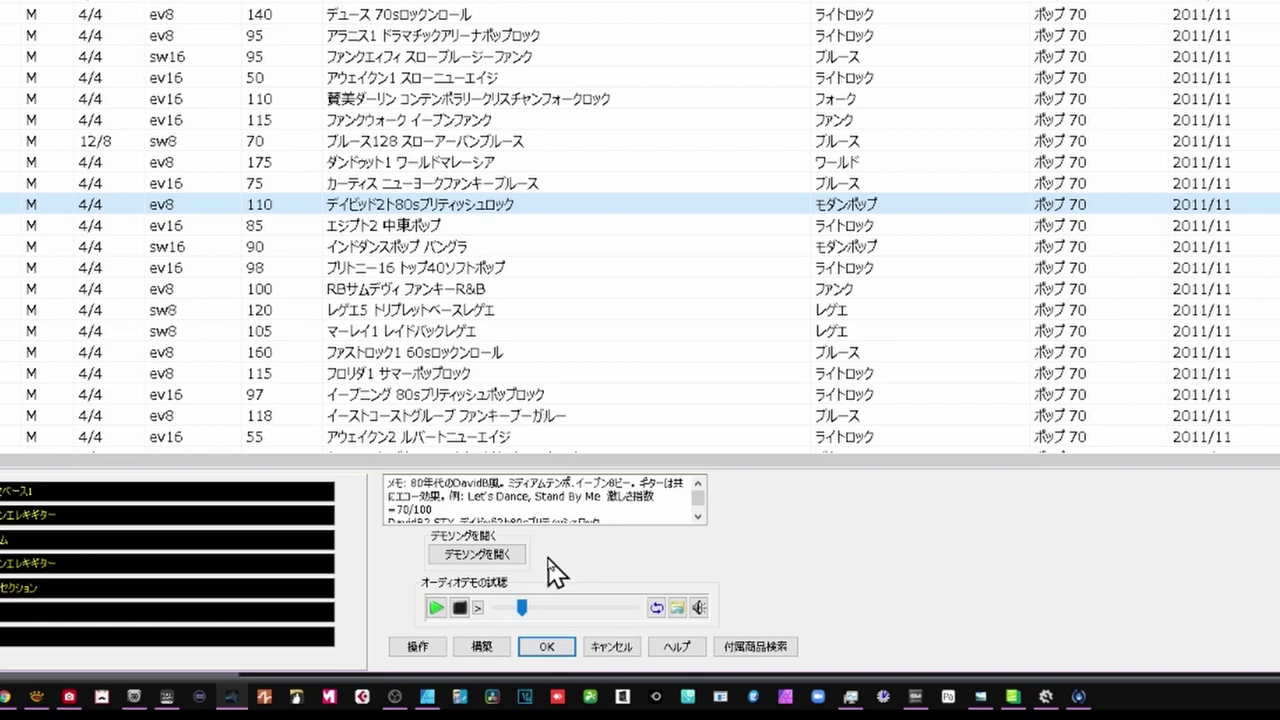
left_click(500, 556)
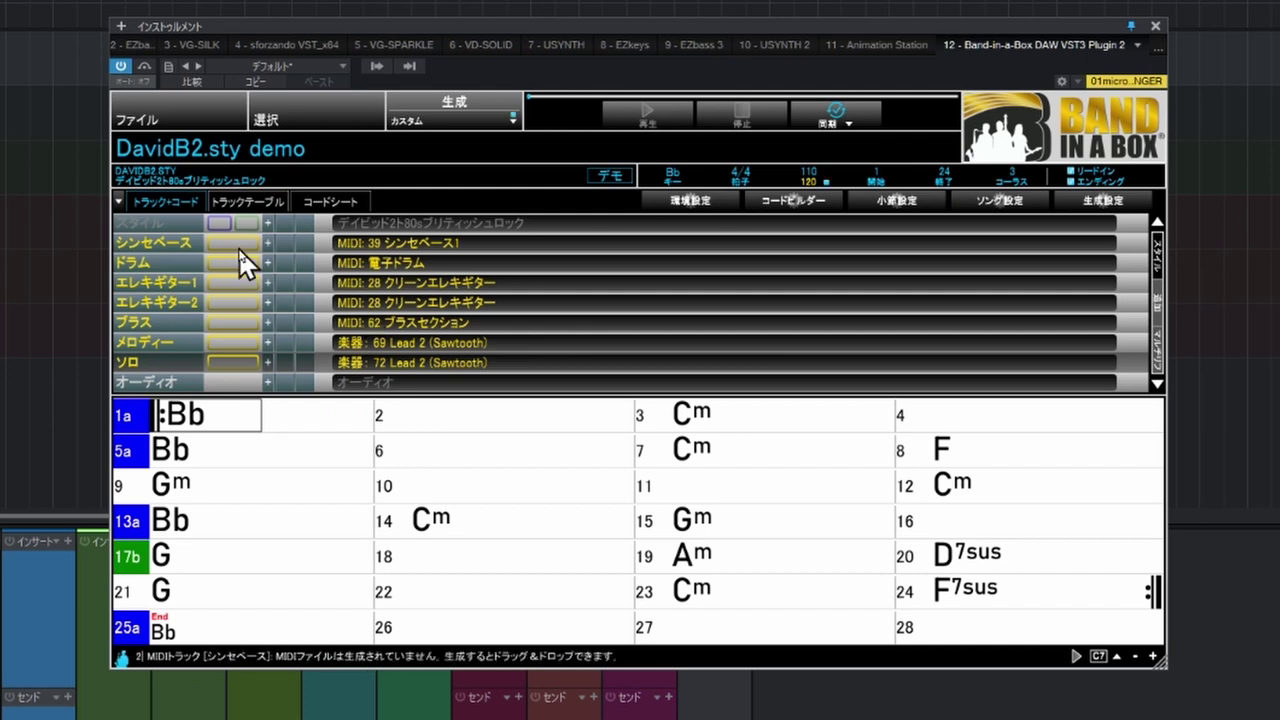
- Generate the demo song's tracks for all pages, dismiss the completion notice and play the arrangement
left_click(491, 118)
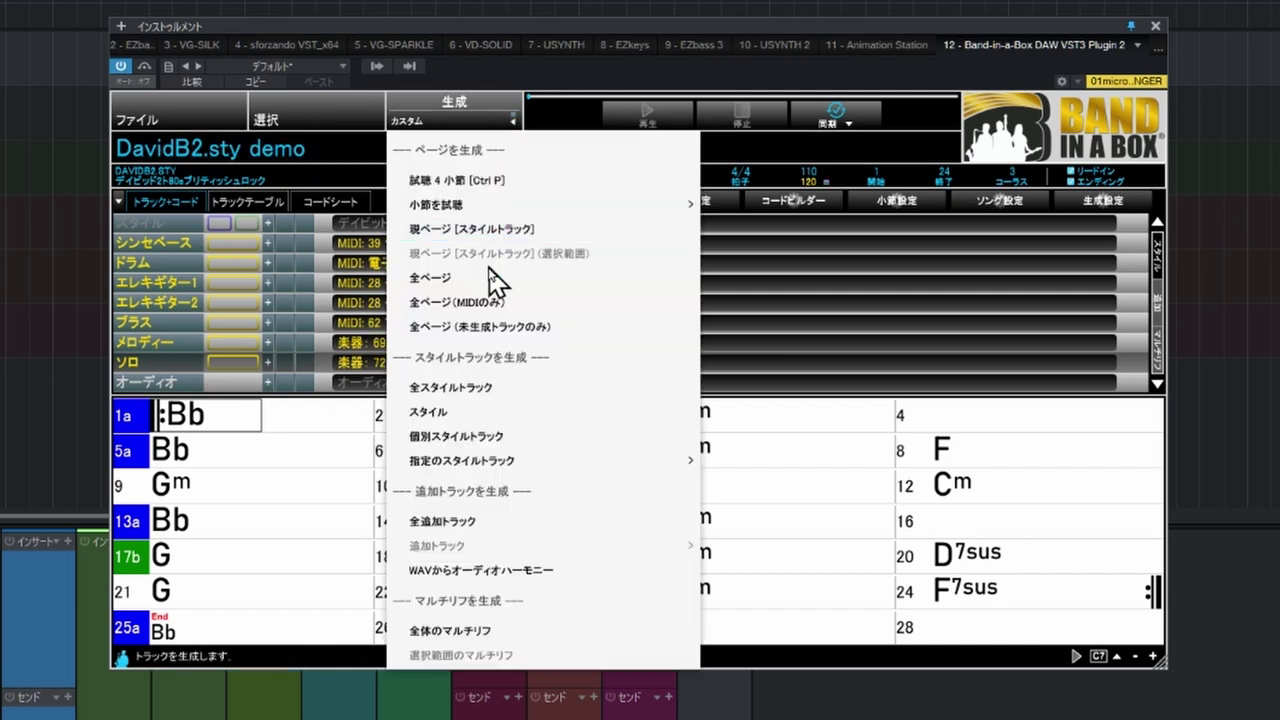
left_click(497, 290)
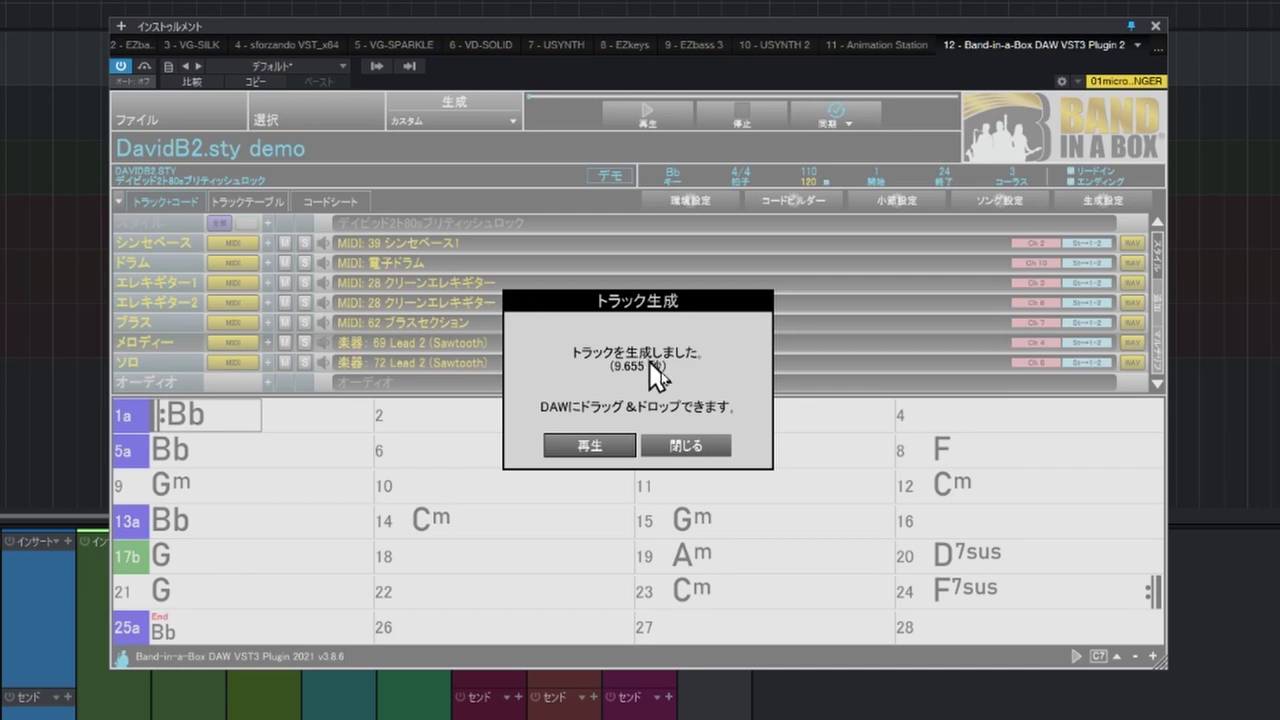
left_click(688, 446)
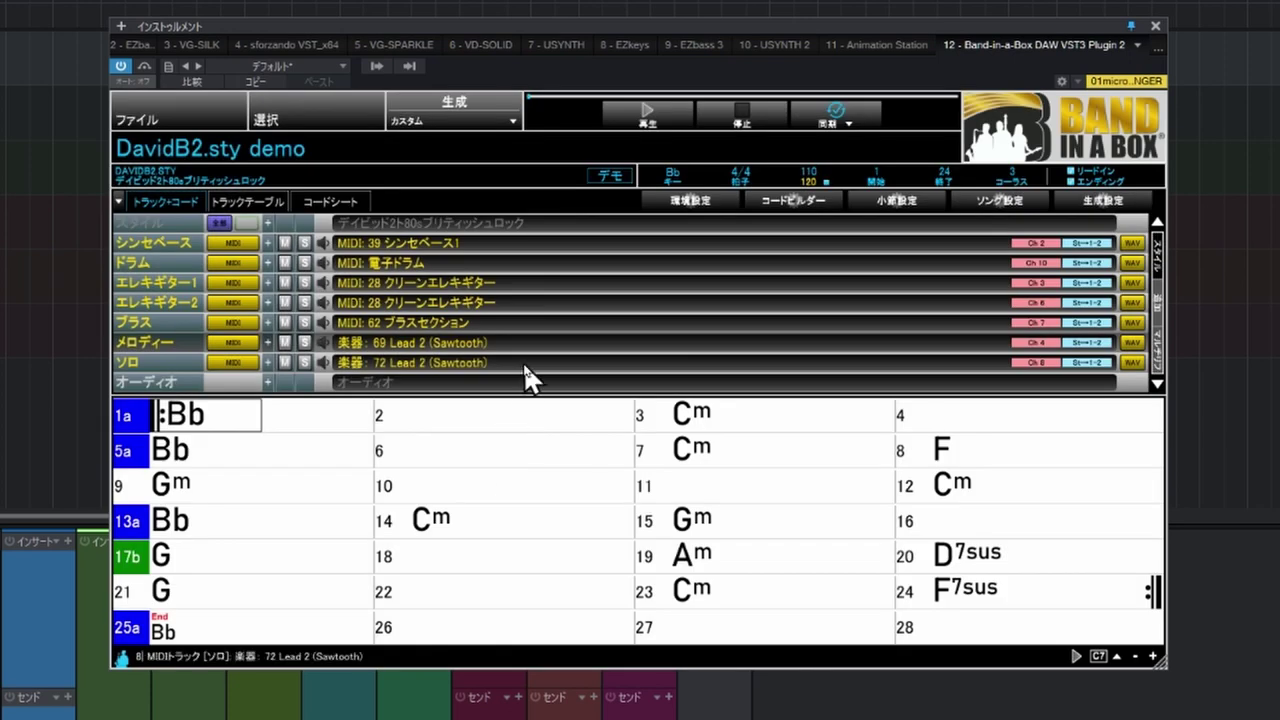
left_click(640, 111)
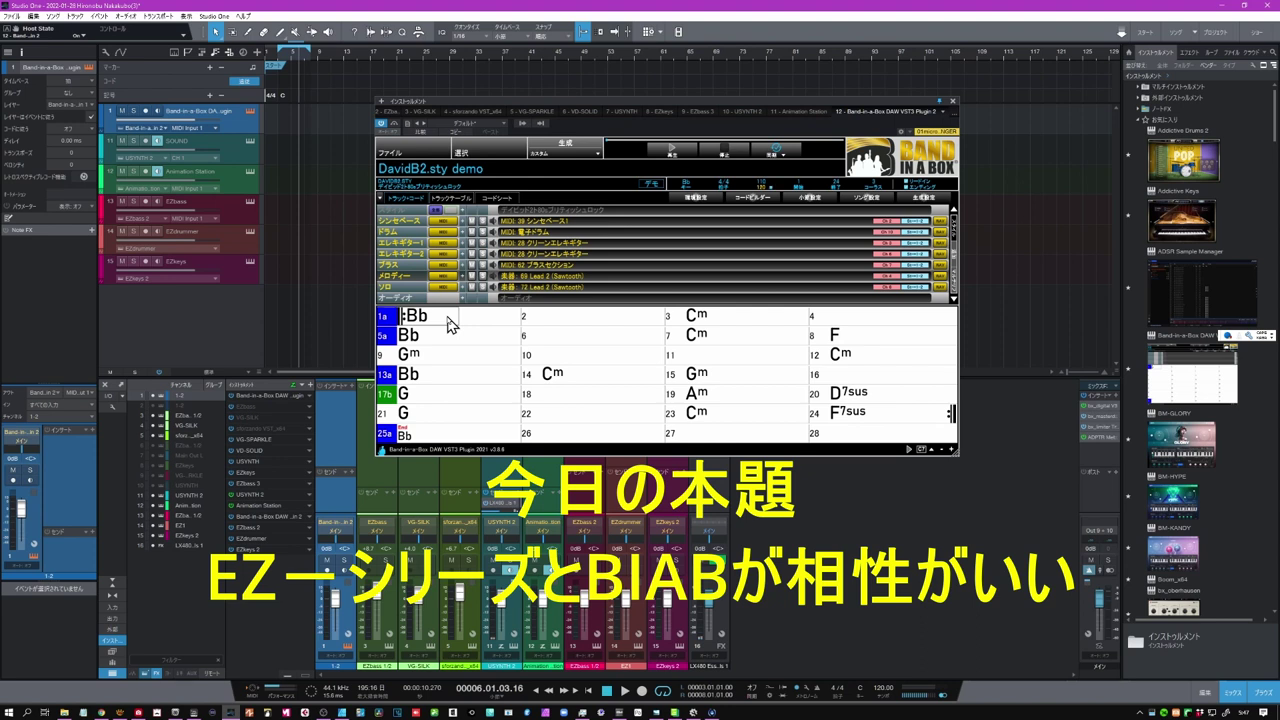
- Open the EZbass instrument beside the Band-in-a-Box window and export the song's chords as MIDI onto the EZbass timeline
left_click(448, 320)
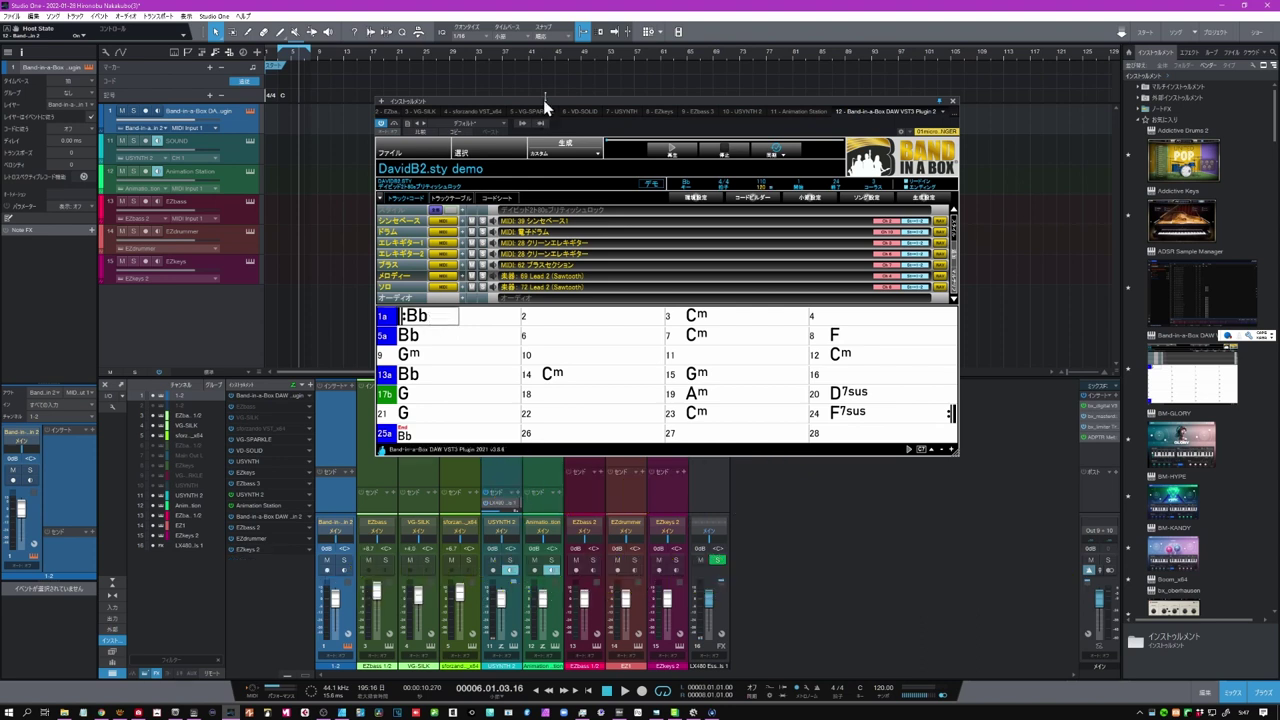
left_click_drag(556, 107, 772, 30)
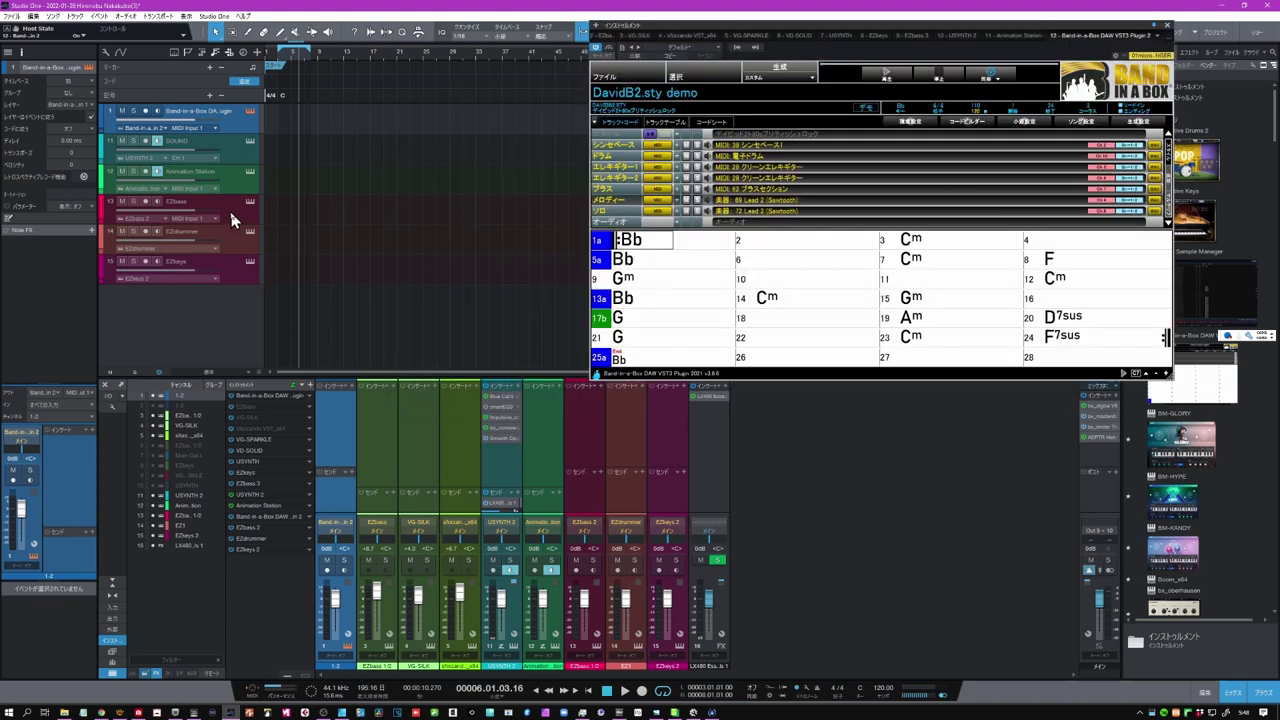
left_click(250, 202)
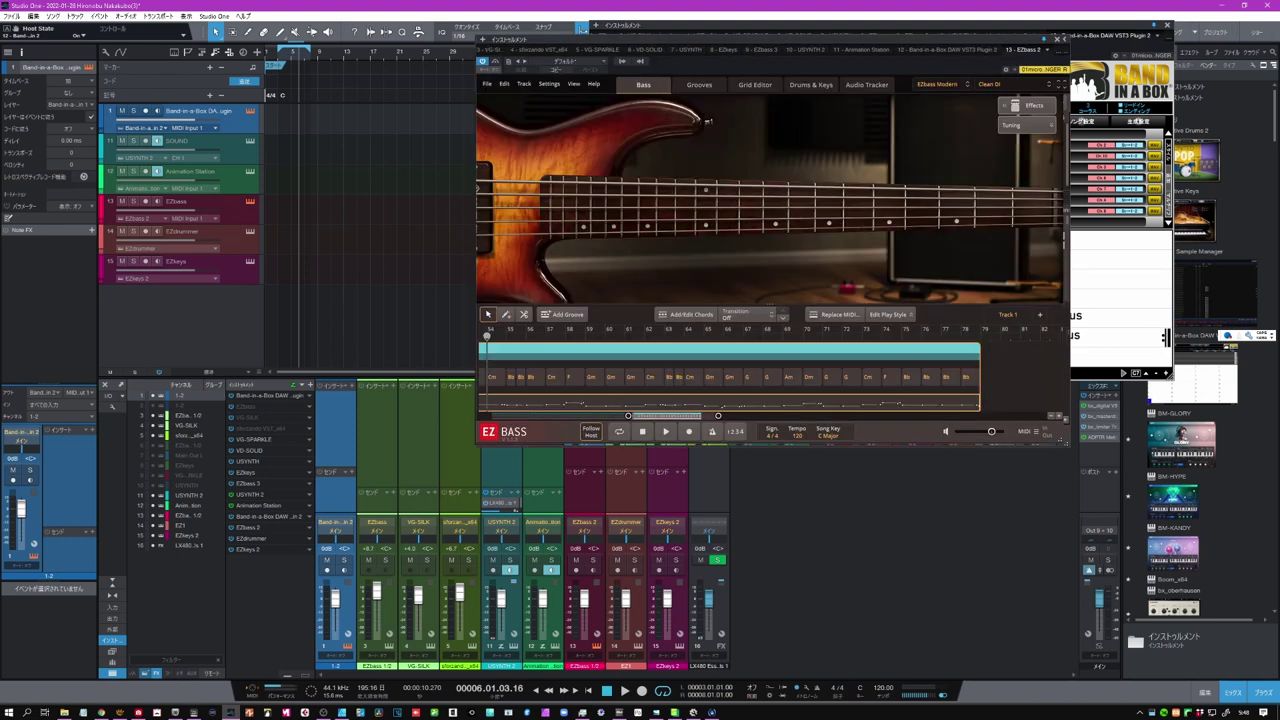
left_click_drag(663, 47, 415, 212)
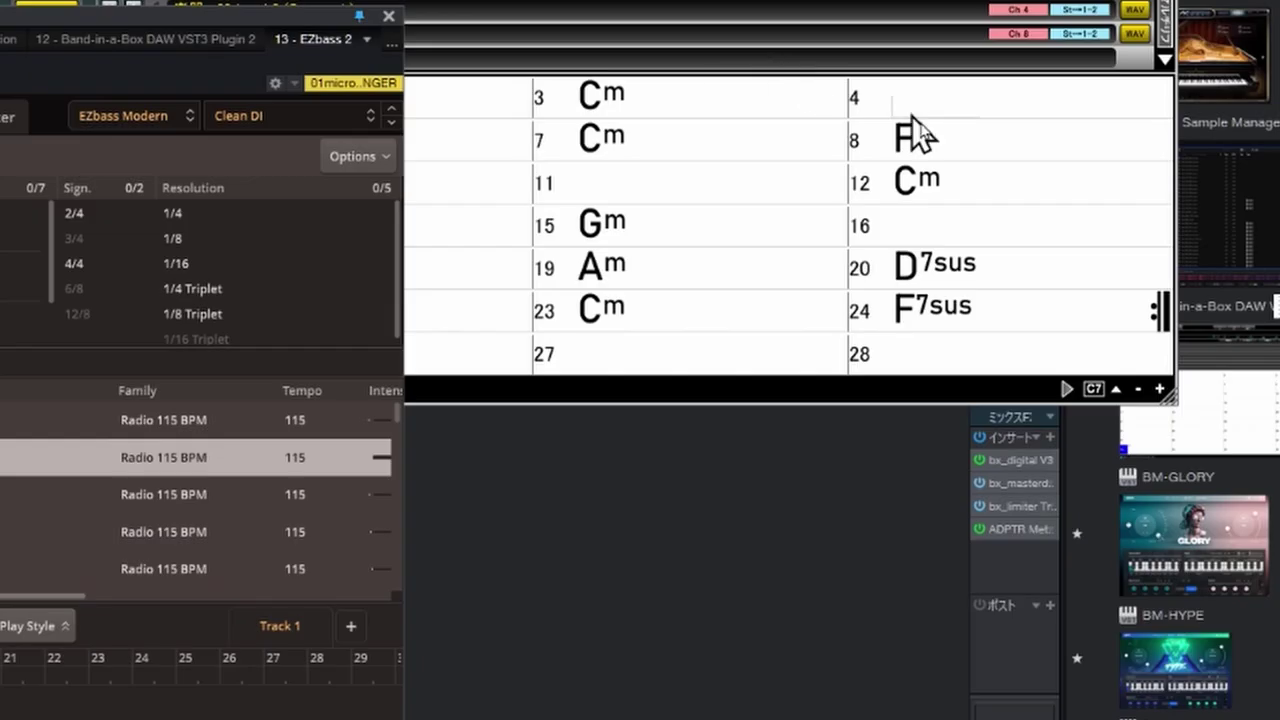
left_click(712, 190)
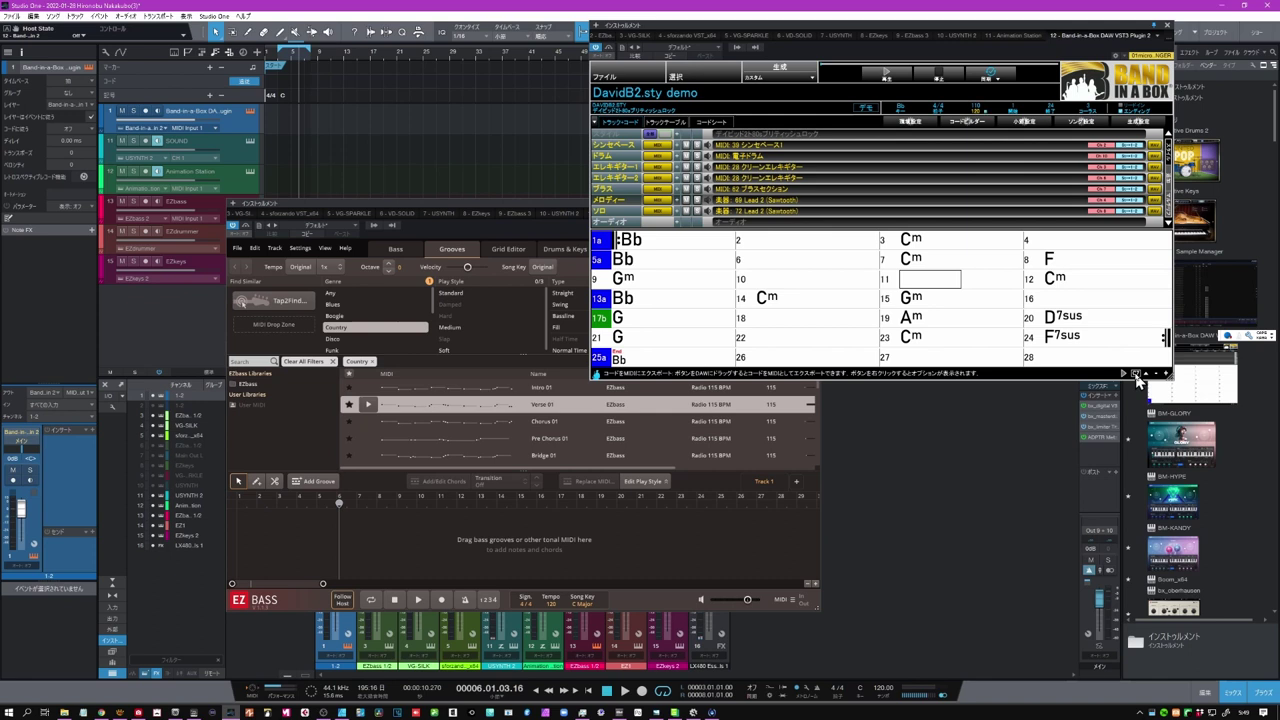
left_click_drag(1137, 380, 281, 543)
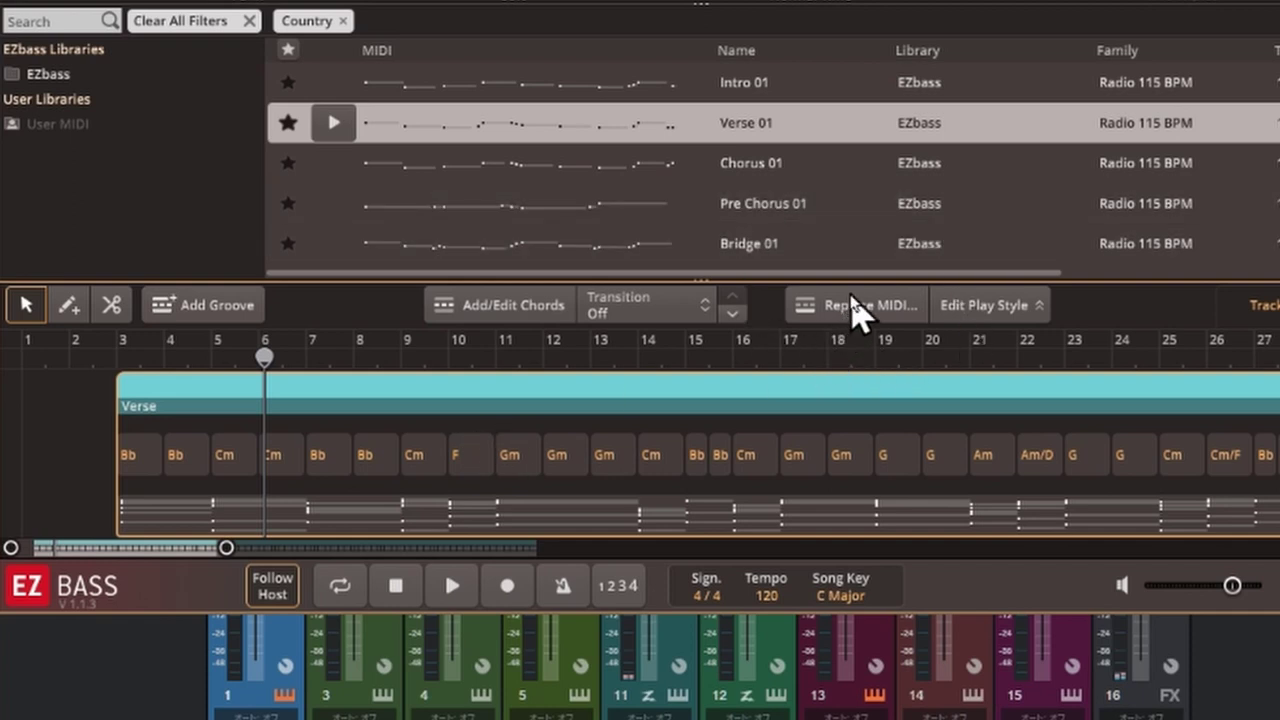
- Audition Verse 01 and Chorus 01 for the chord block, replace its MIDI with Chorus 01, save the changes and close EZbass
left_click(855, 312)
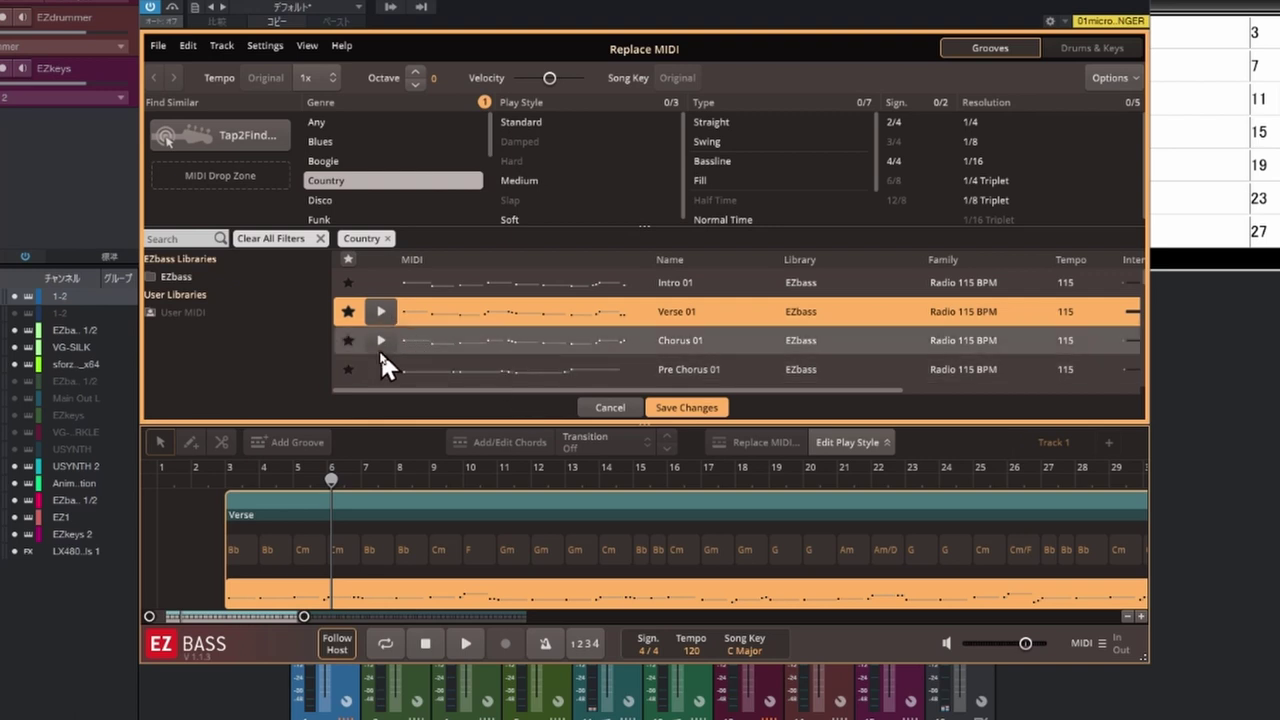
left_click(378, 310)
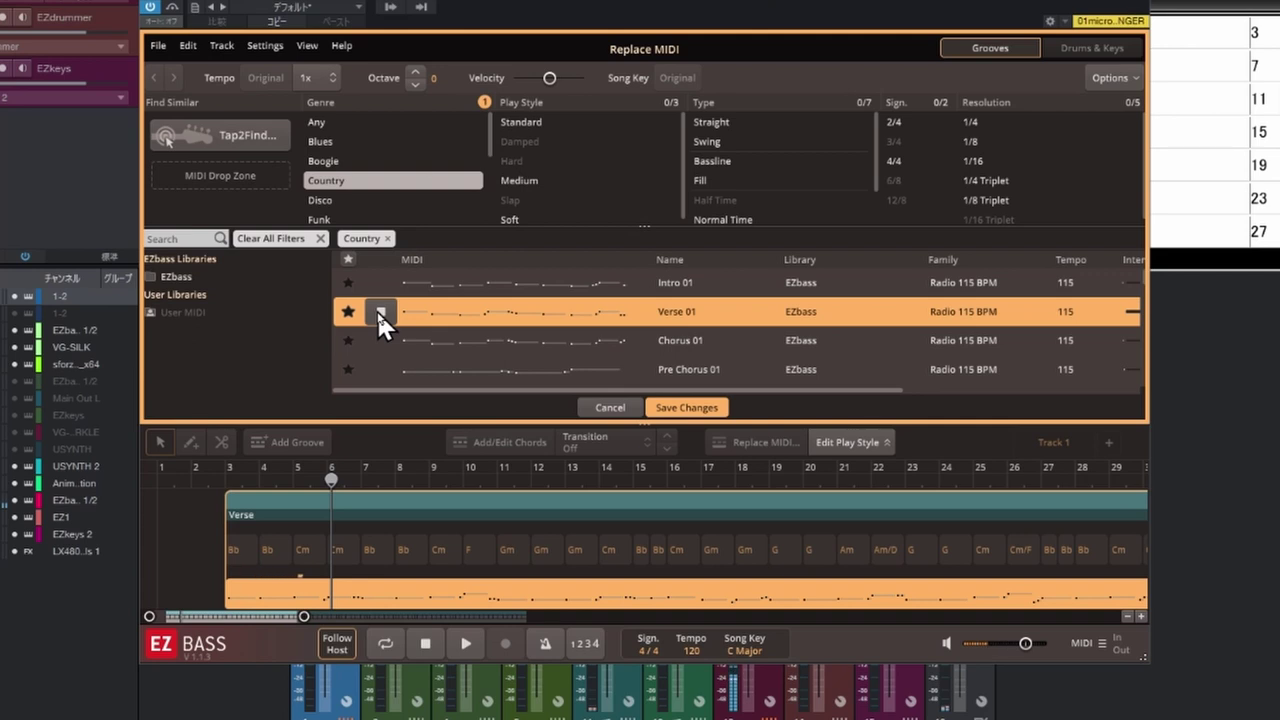
left_click(380, 338)
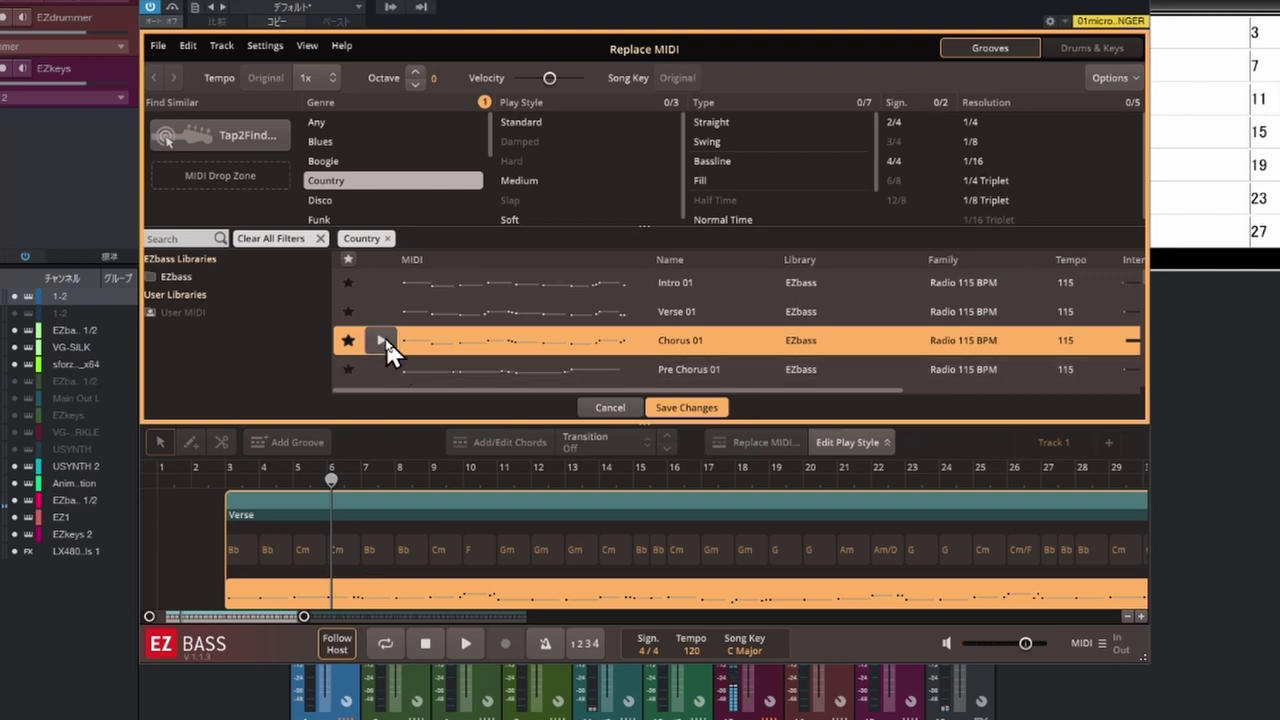
left_click(380, 344)
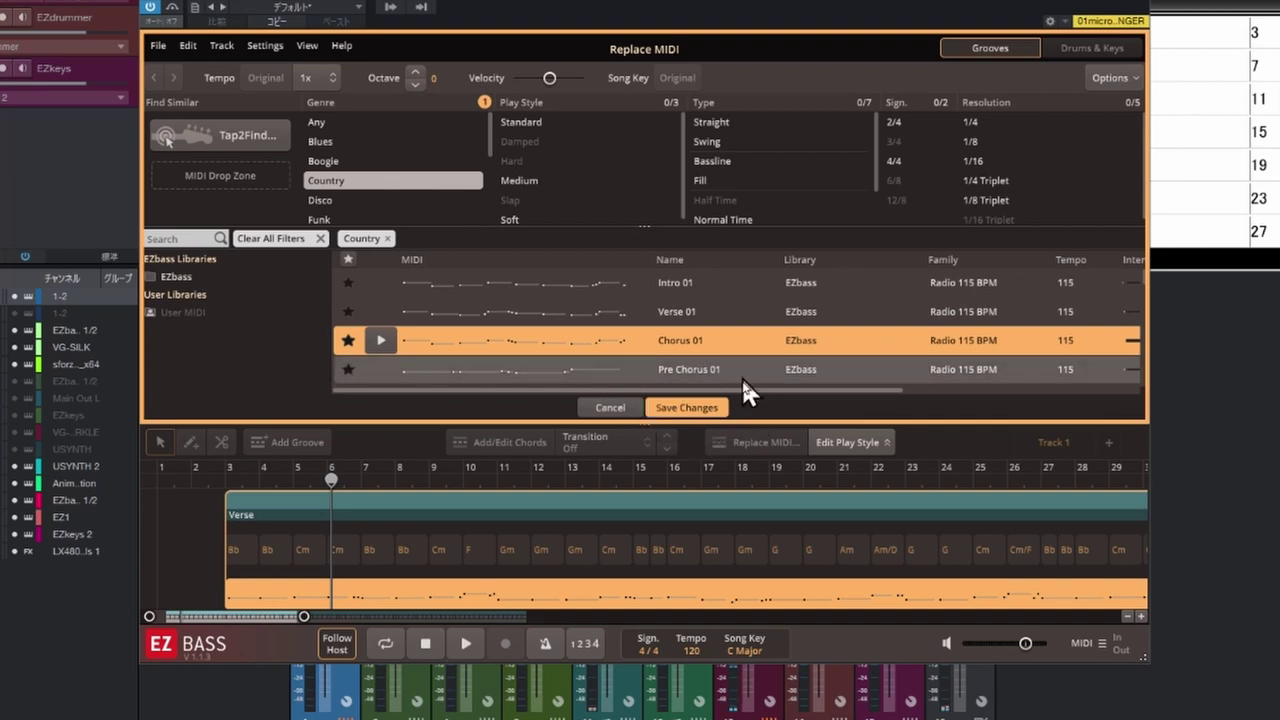
left_click(686, 408)
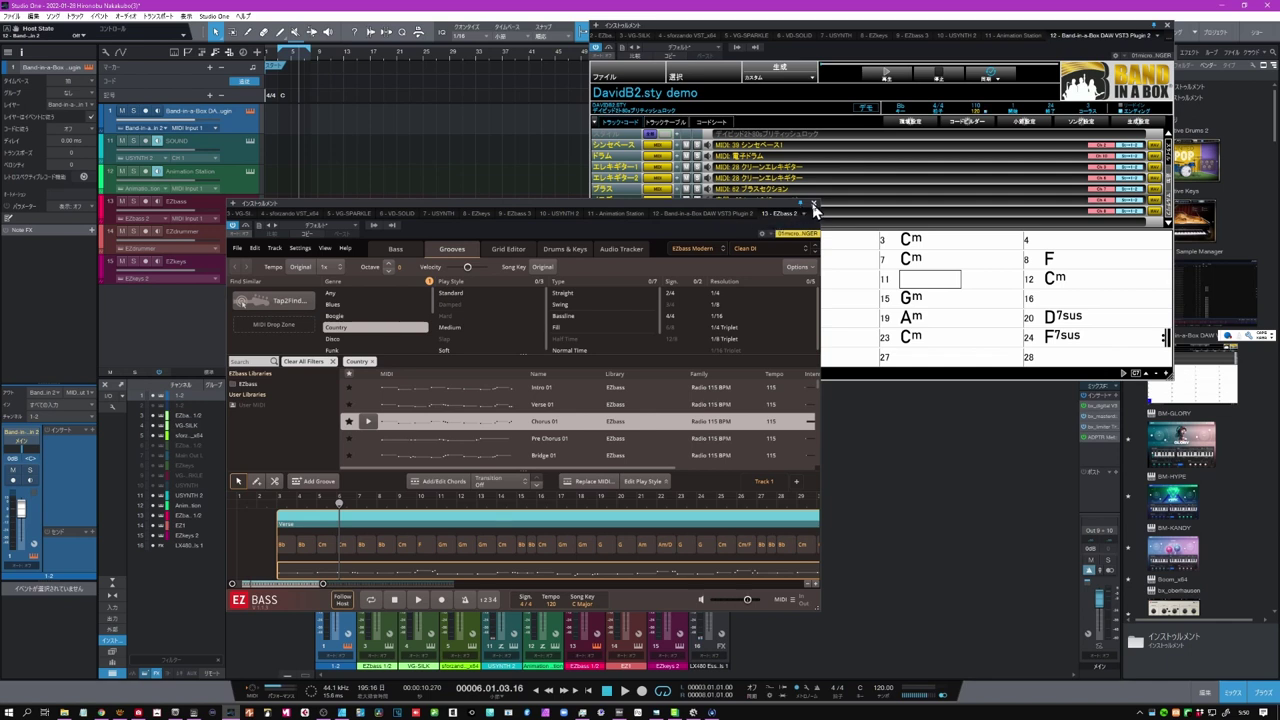
left_click(815, 210)
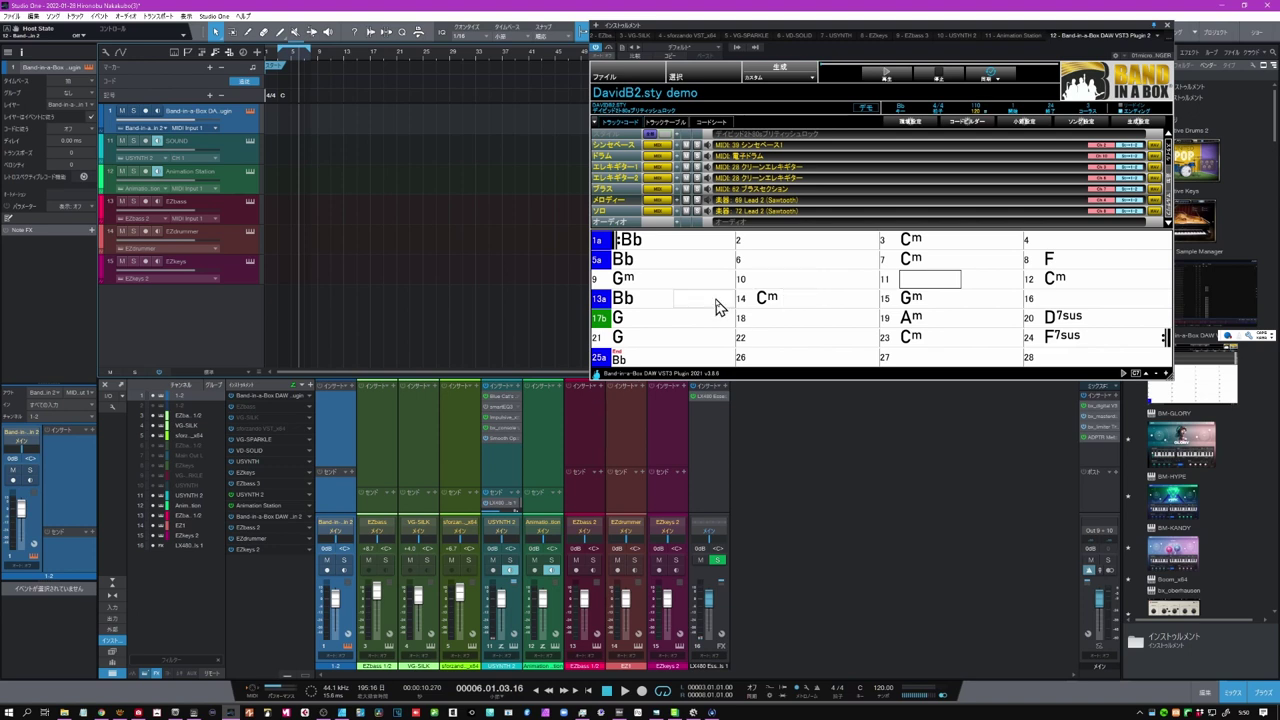
- Open the EZkeys instrument and import the song's chord MIDI onto its timeline without humanizing or transposing
left_click(249, 268)
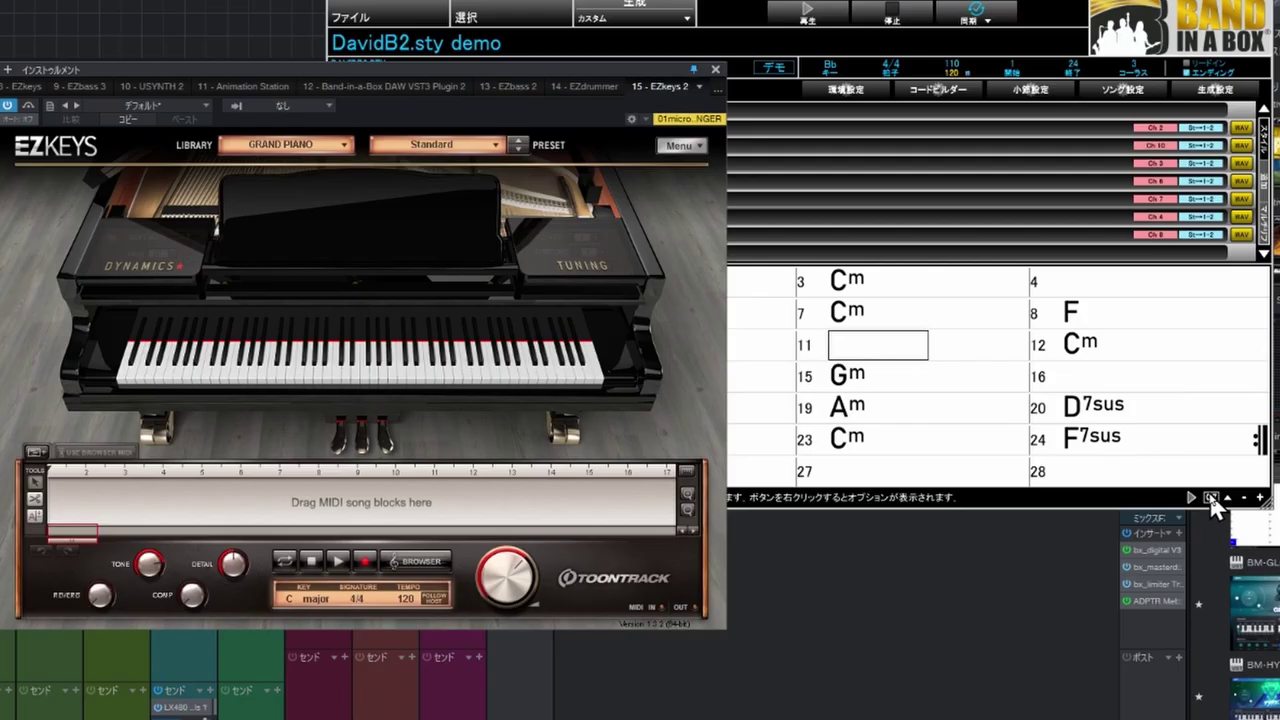
left_click_drag(1211, 498, 140, 508)
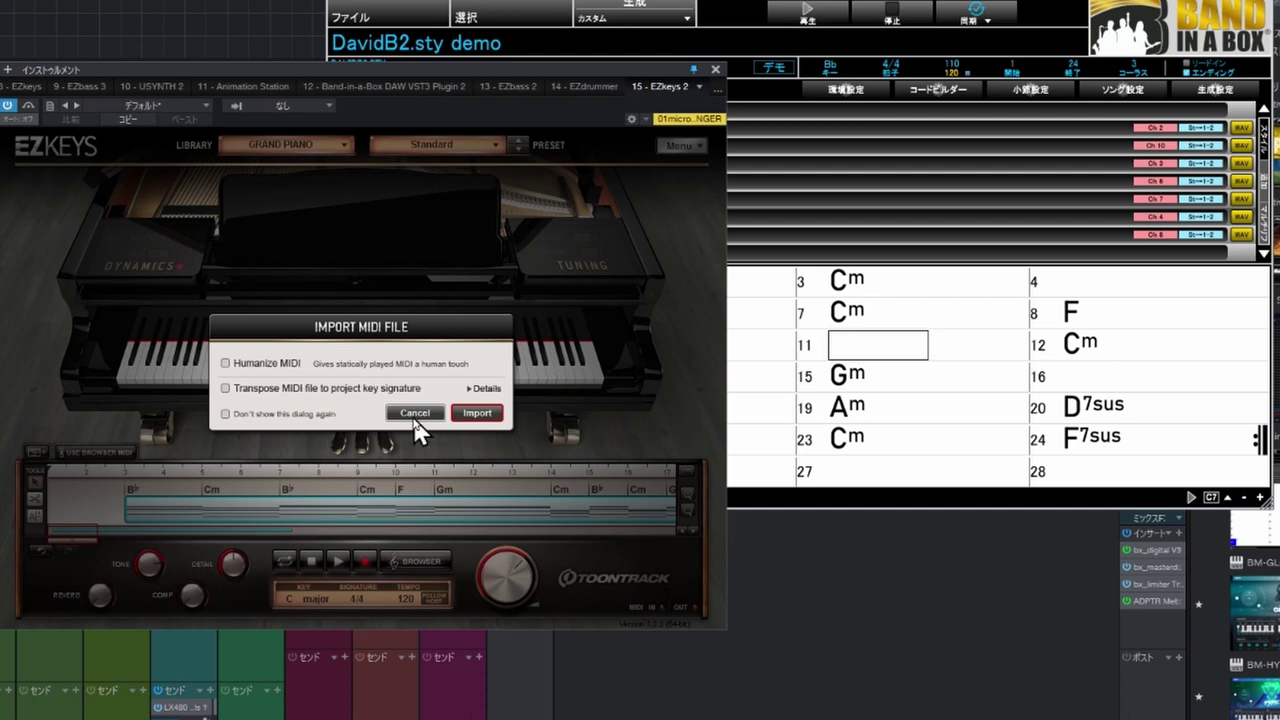
left_click(478, 418)
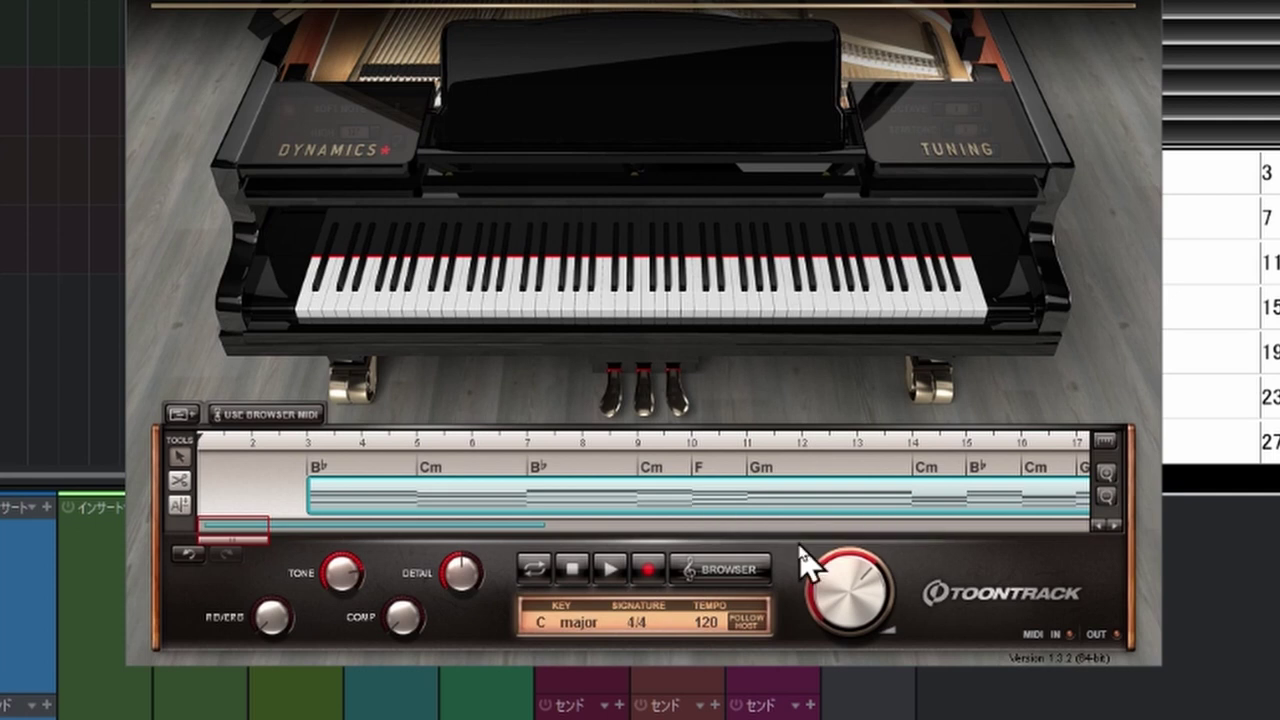
- Browse Ballads, Straight 4/4, 80s Pop 66 BPM Verse; audition Variations 01, 02 and 04, and select Variation 01
left_click(750, 582)
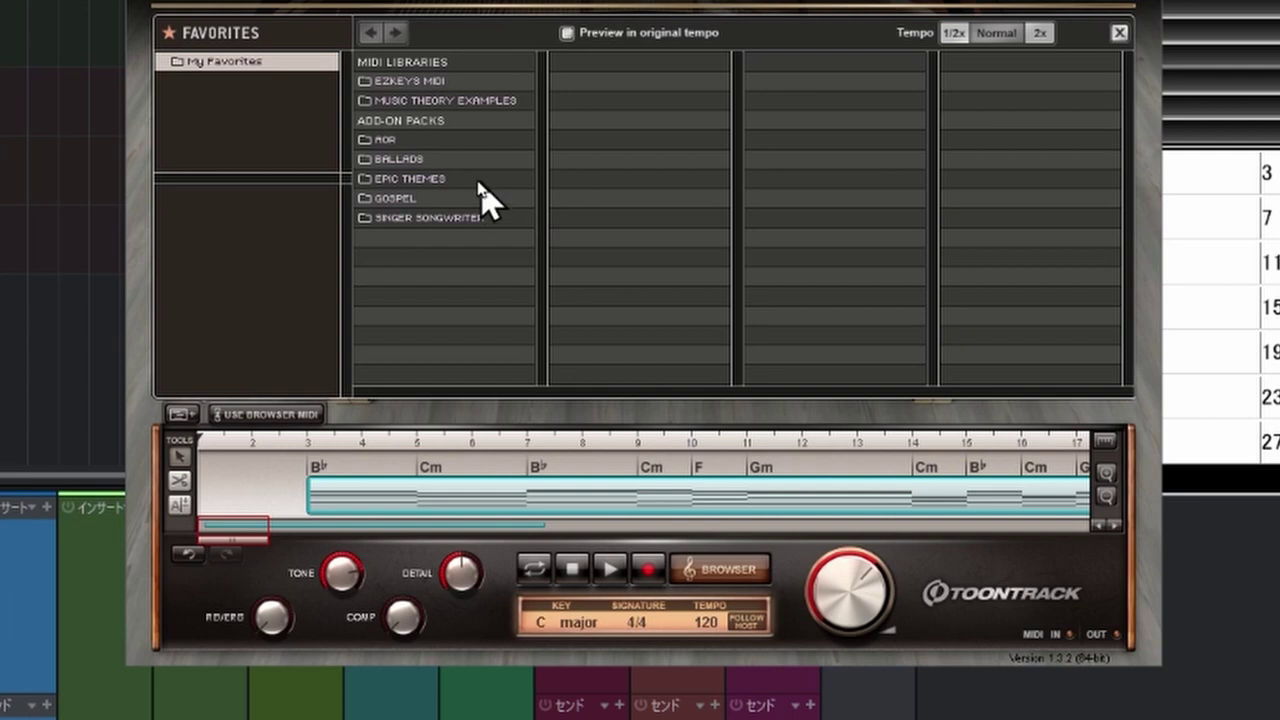
left_click(400, 162)
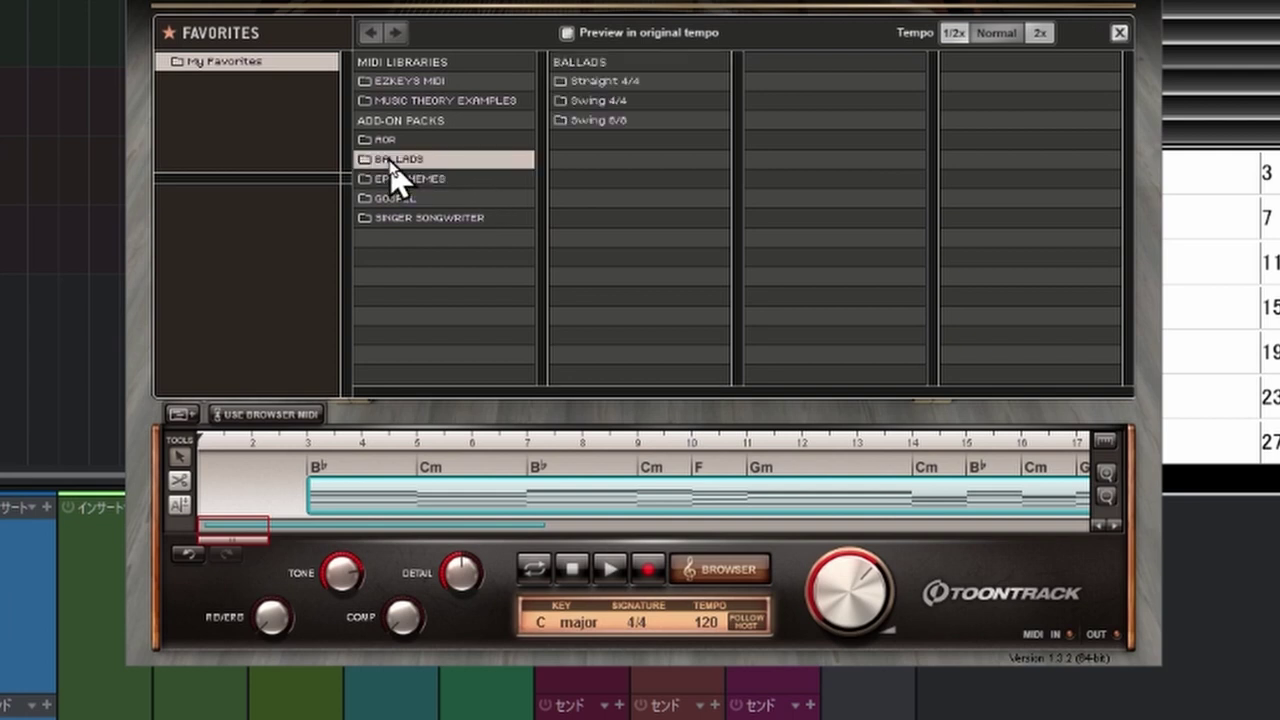
left_click(602, 88)
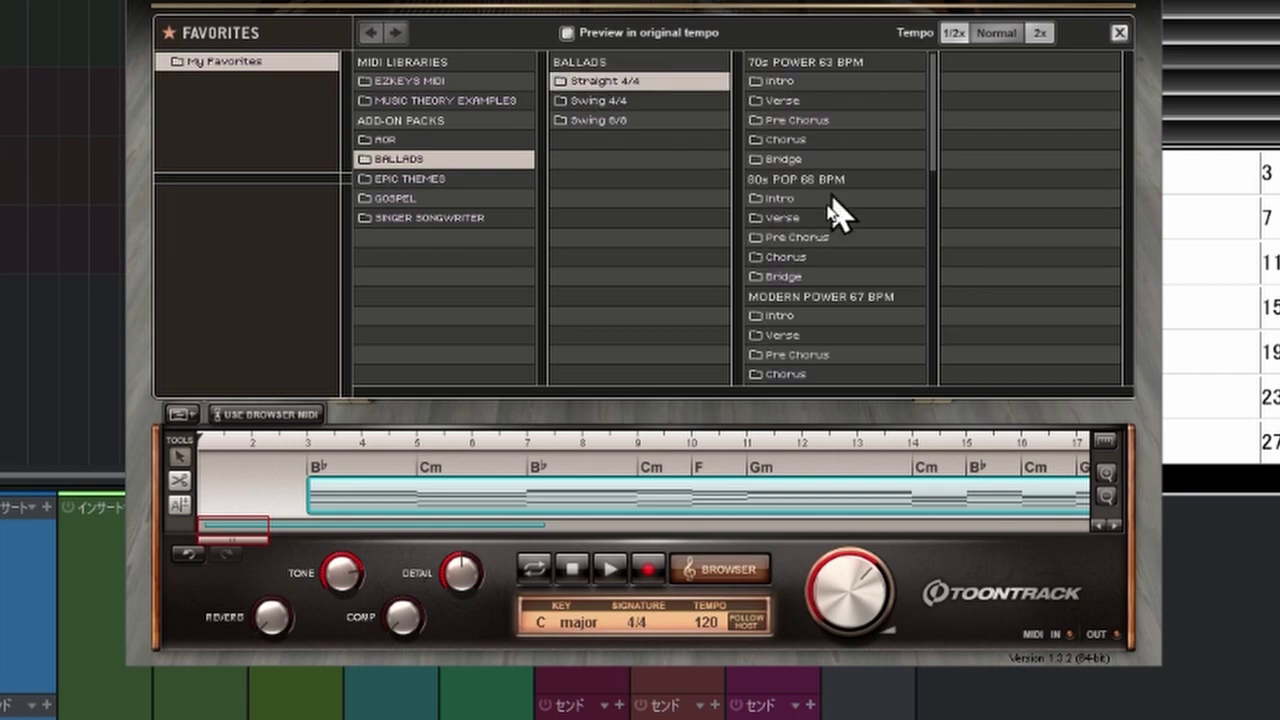
left_click(783, 218)
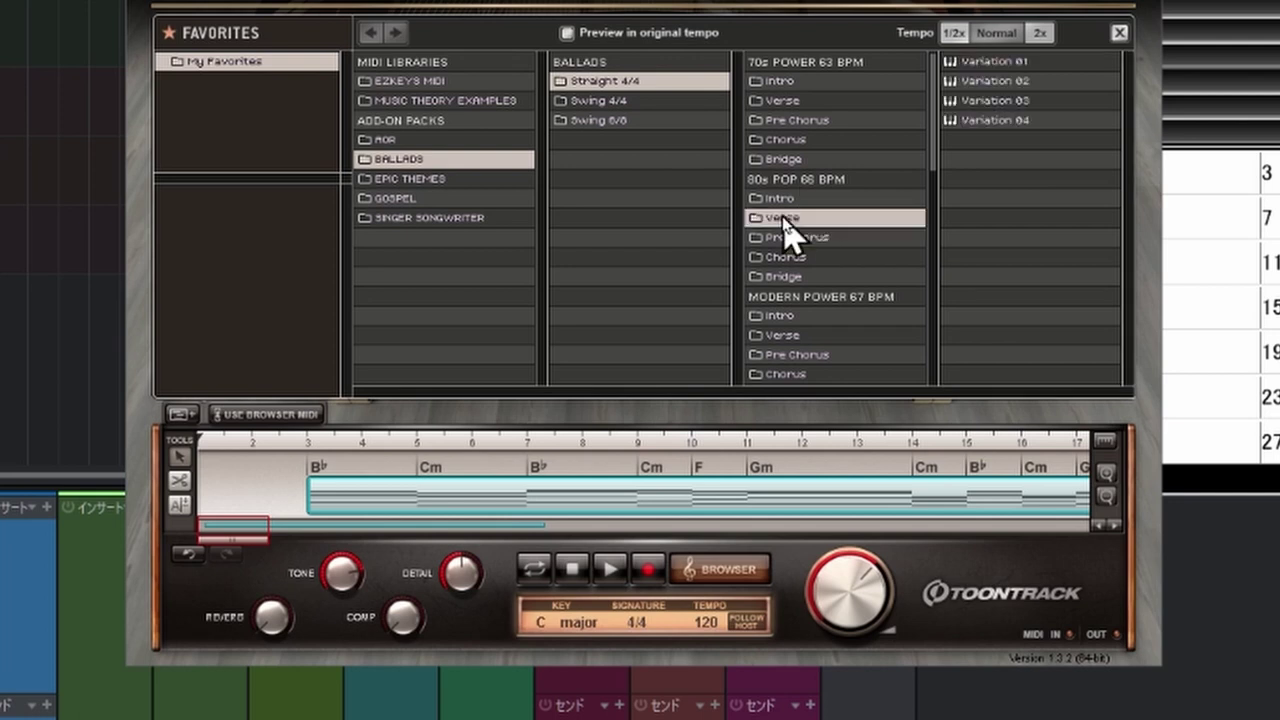
left_click(982, 60)
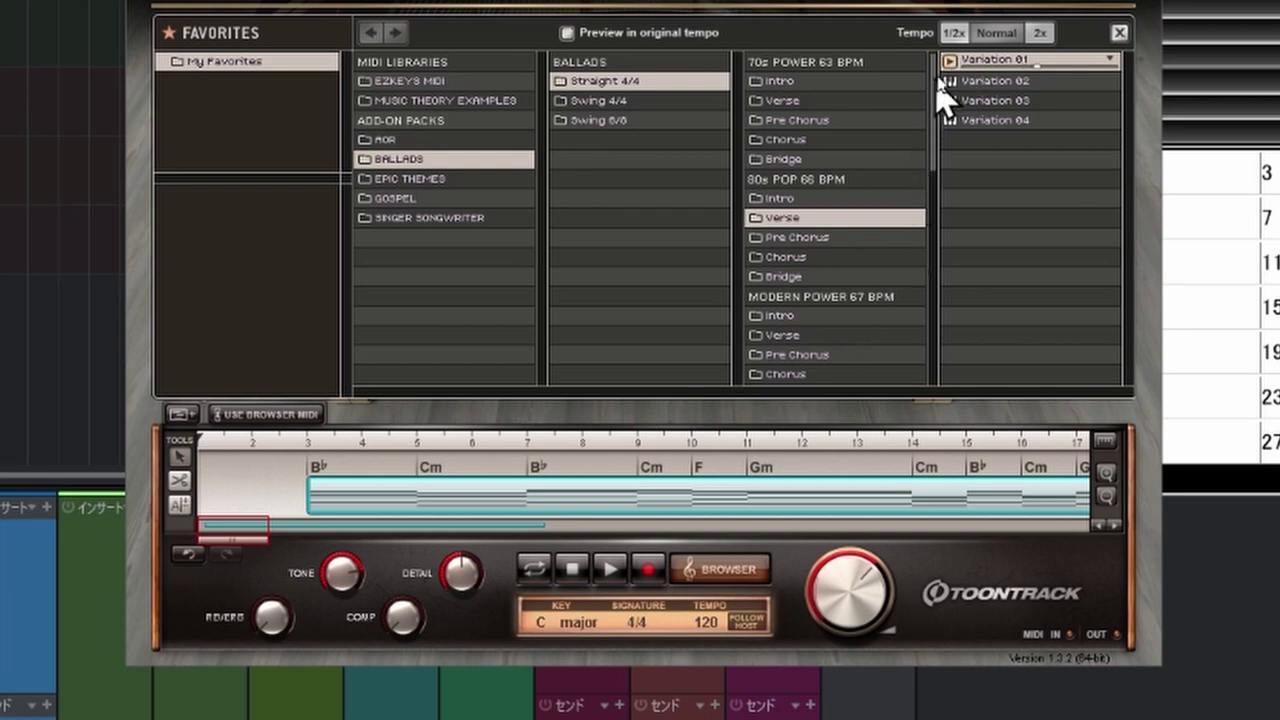
left_click(964, 81)
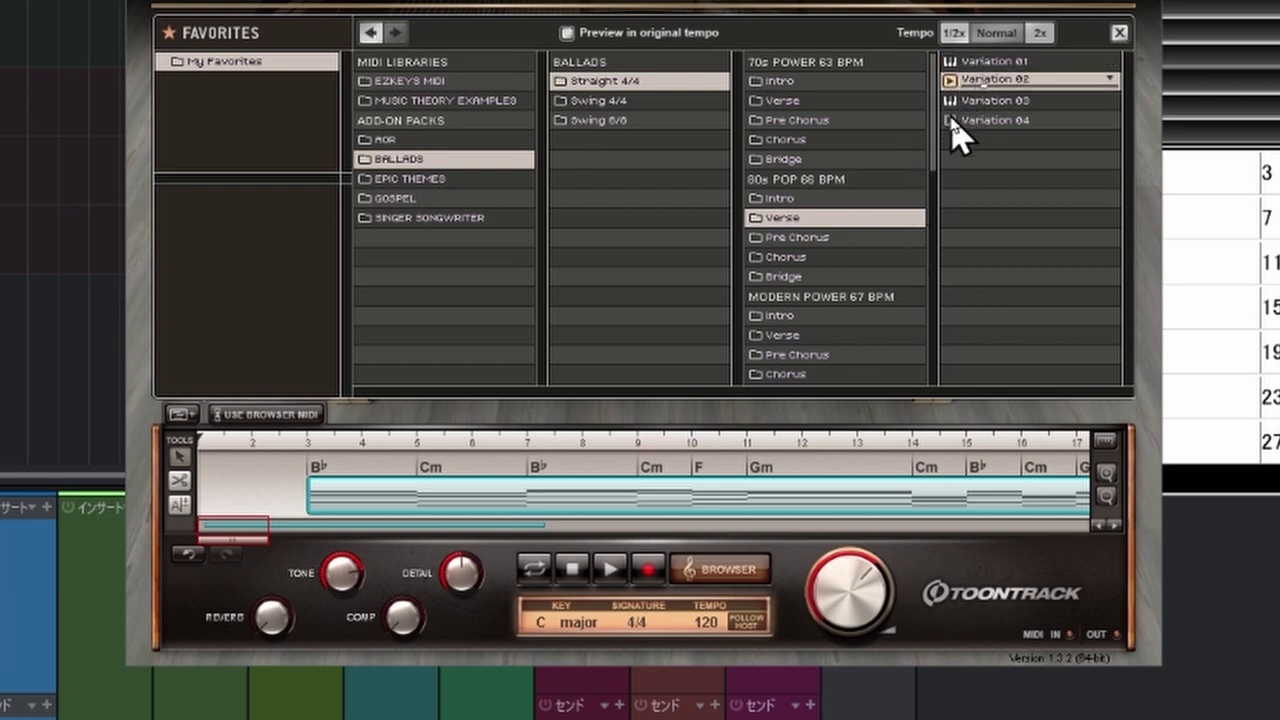
left_click(951, 119)
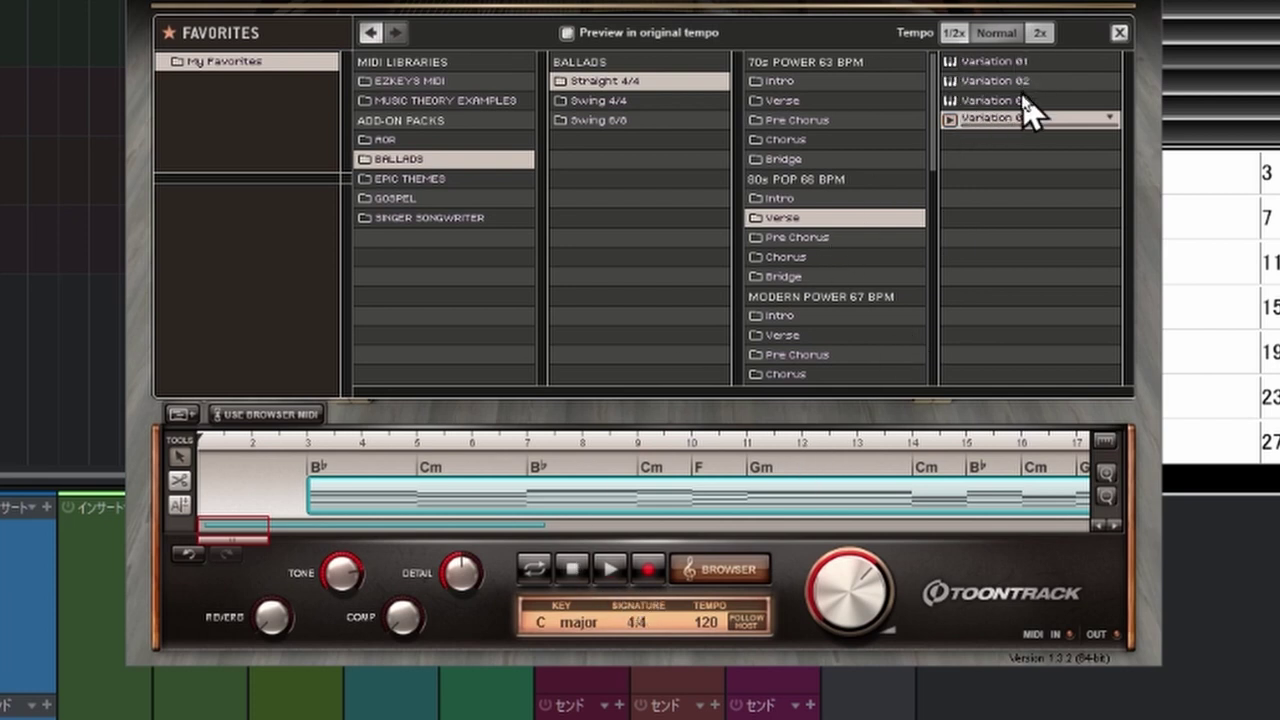
left_click(993, 61)
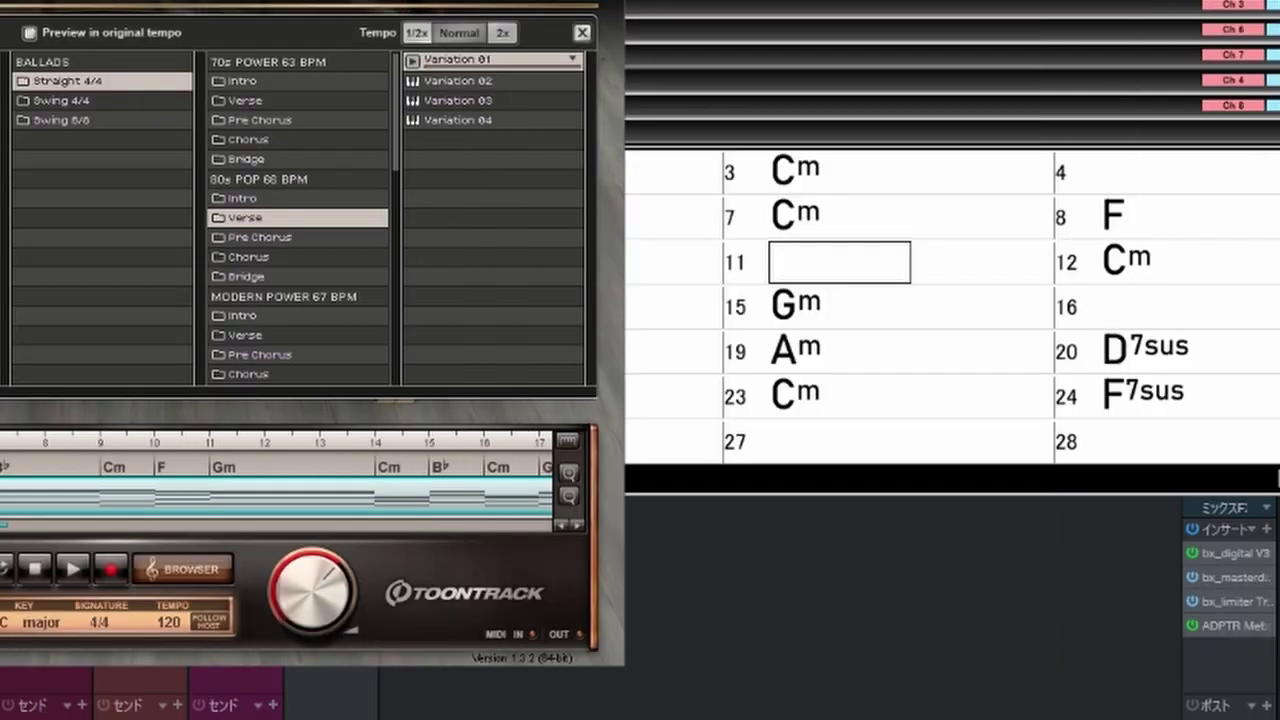
- Split the imported chord block on the EZkeys timeline at bar 7
left_click(720, 6)
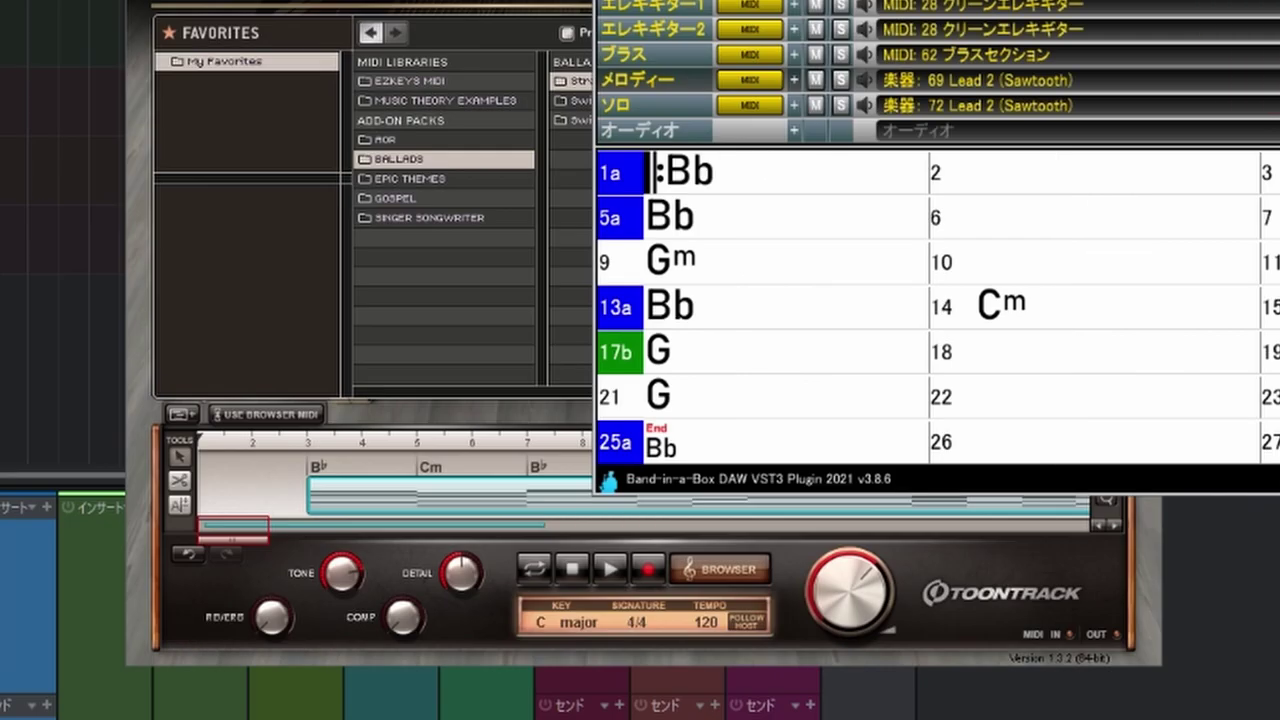
left_click(351, 422)
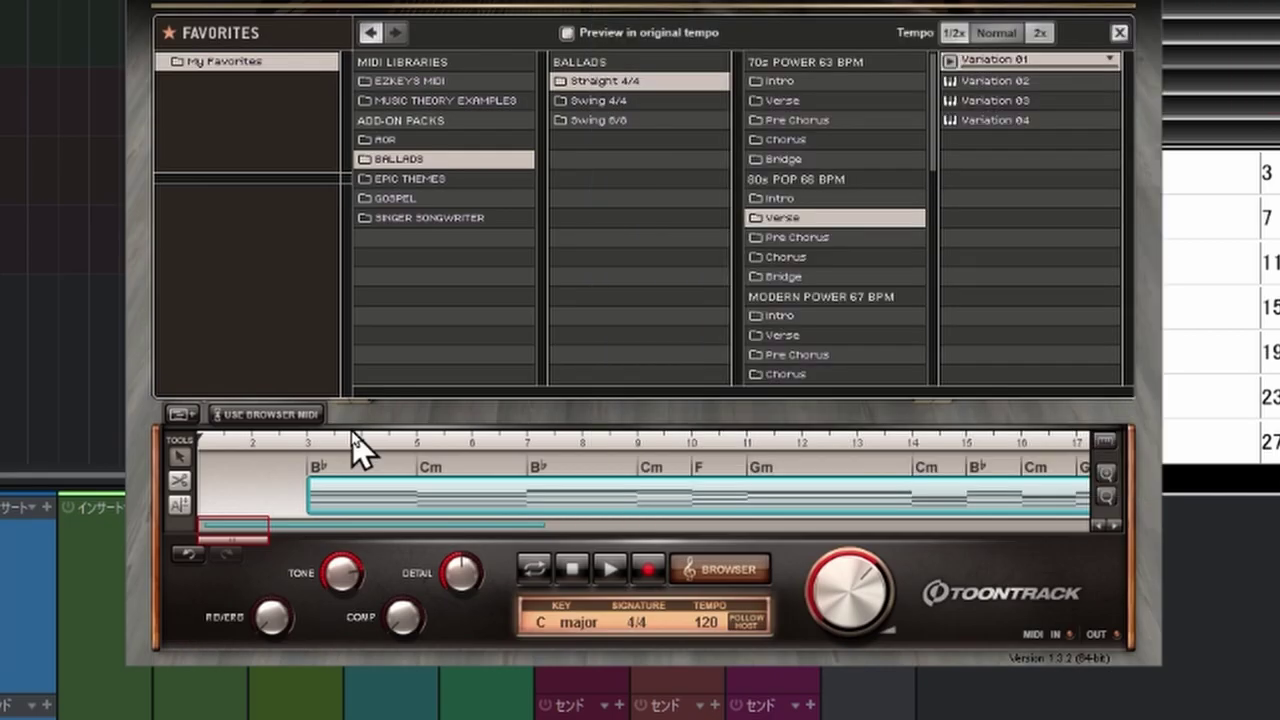
left_click(181, 486)
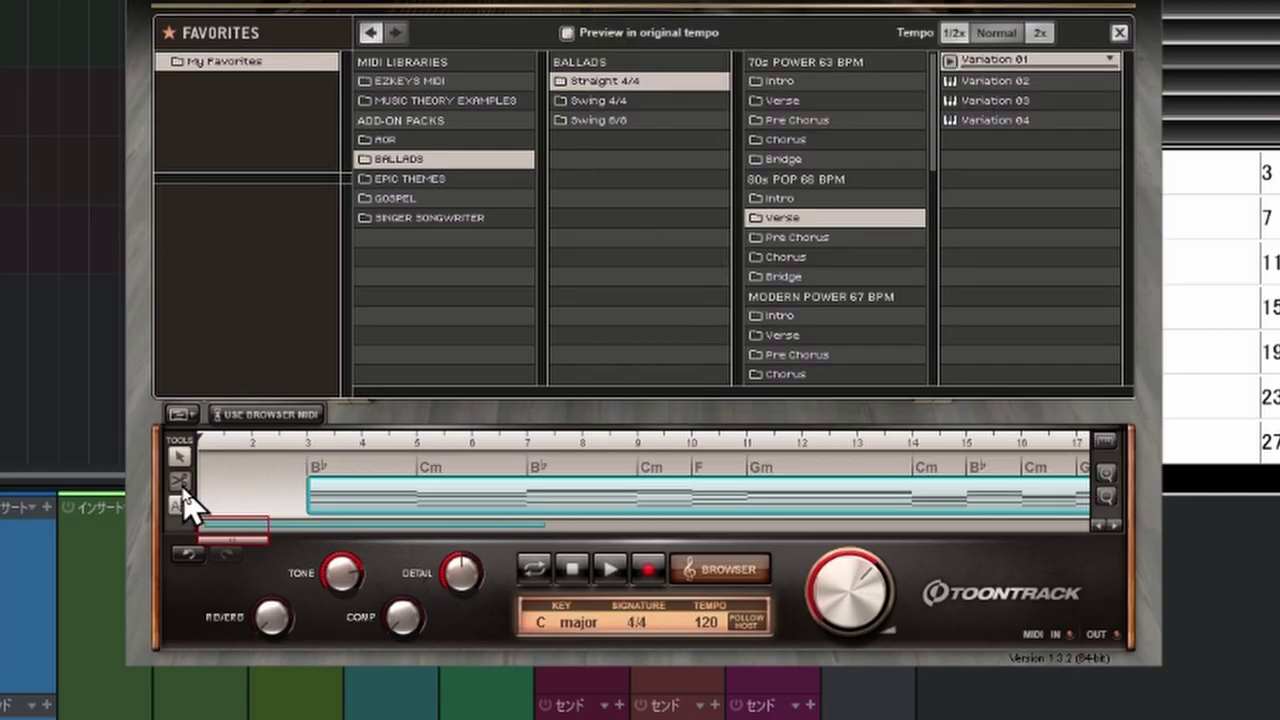
left_click(535, 495)
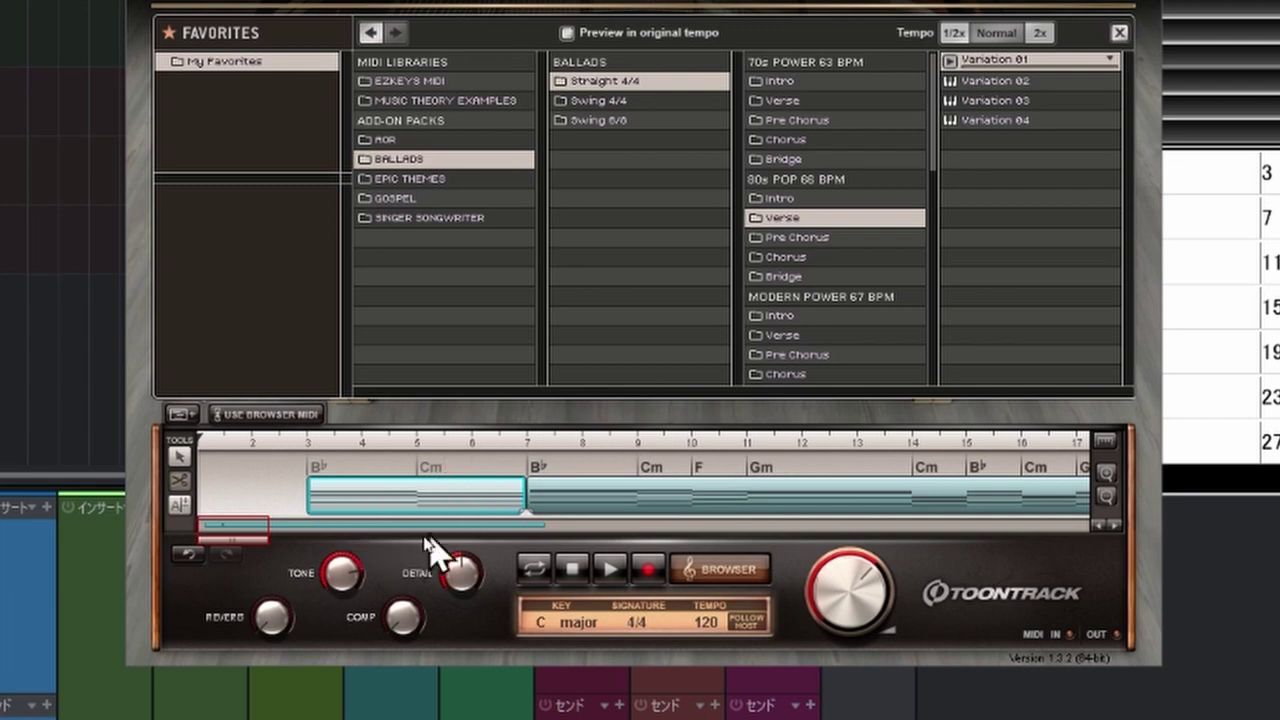
- Copy the Variation 01 groove and paste its MIDI onto the chord block spanning bars 3 to 7 of the EZkeys timeline
right_click(1013, 58)
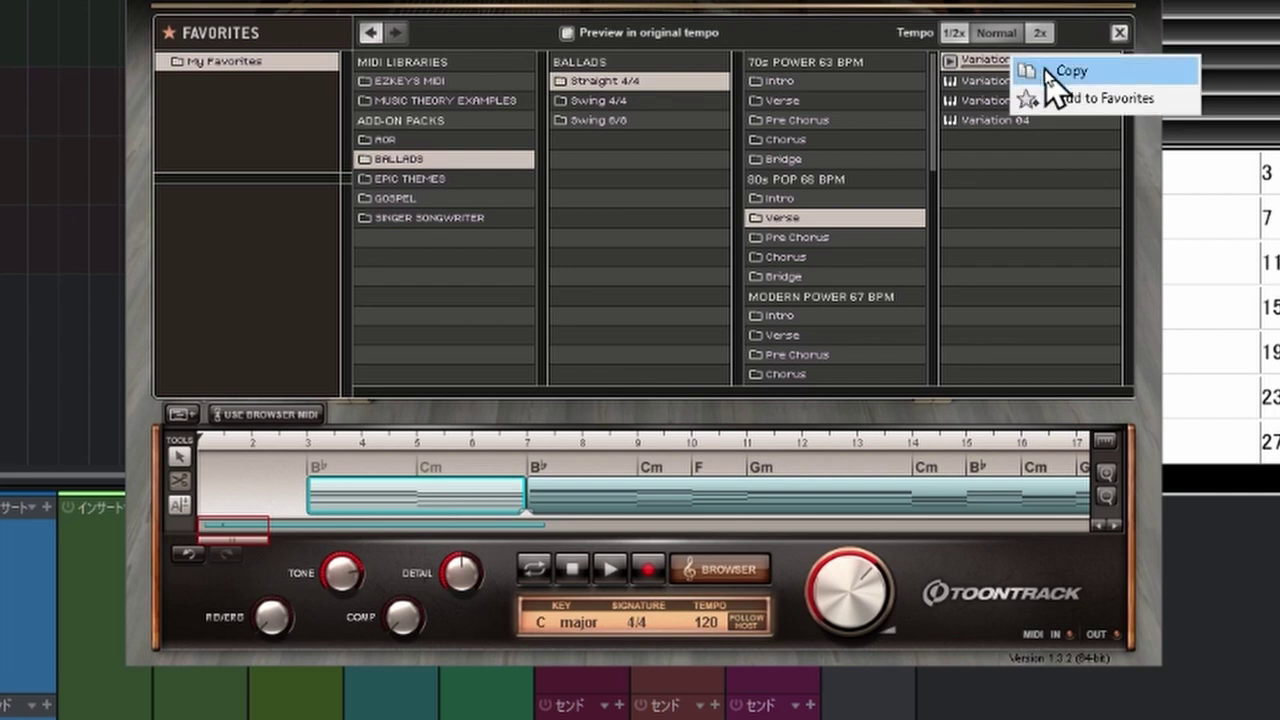
left_click(1046, 70)
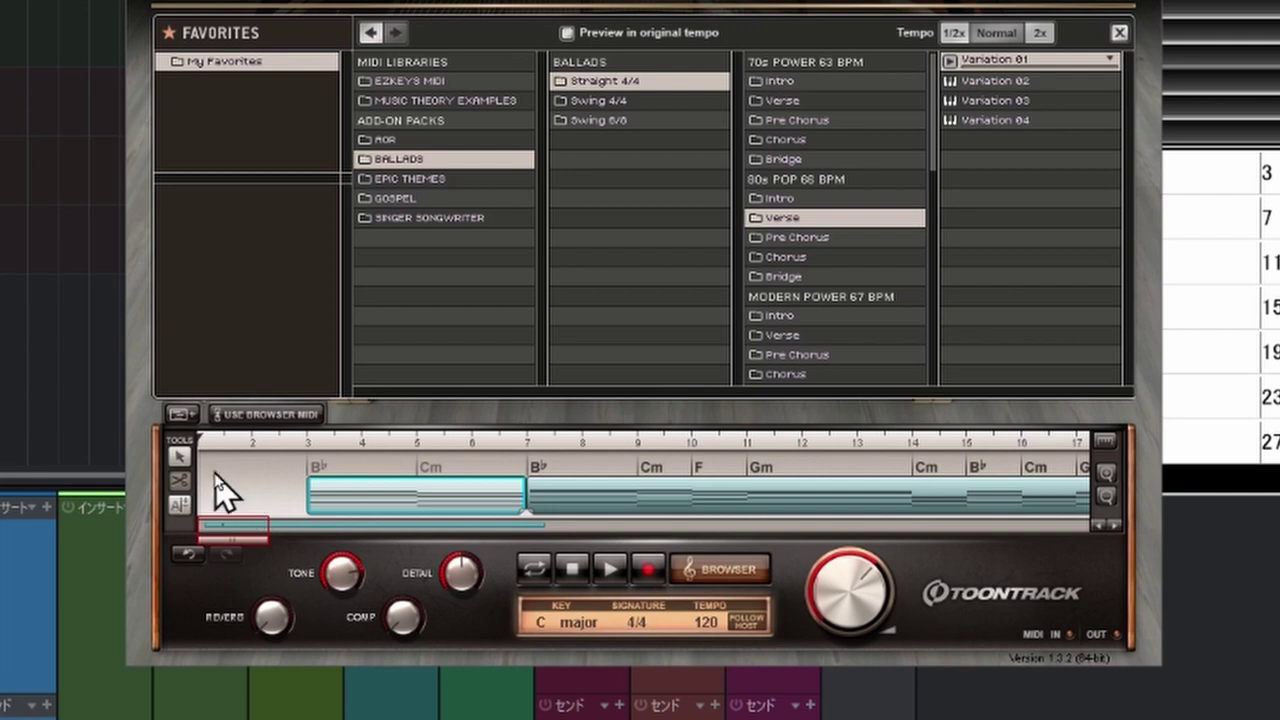
left_click(176, 460)
right_click(410, 506)
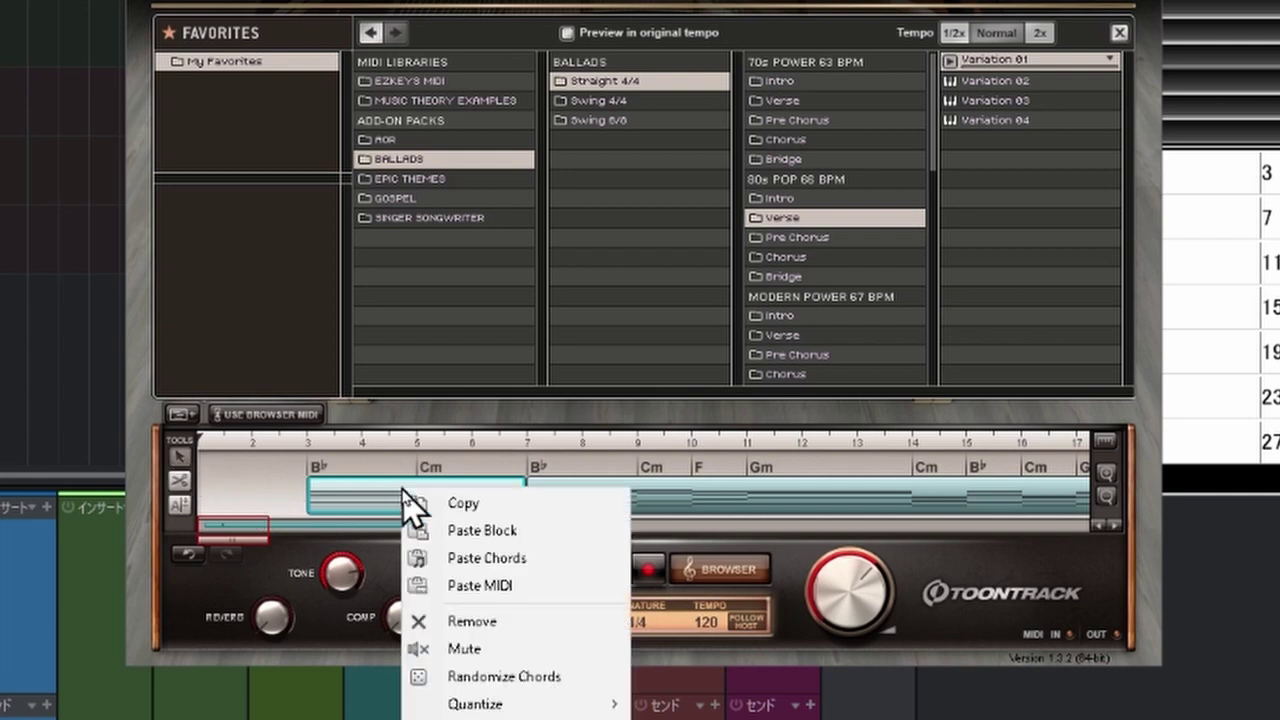
left_click(480, 586)
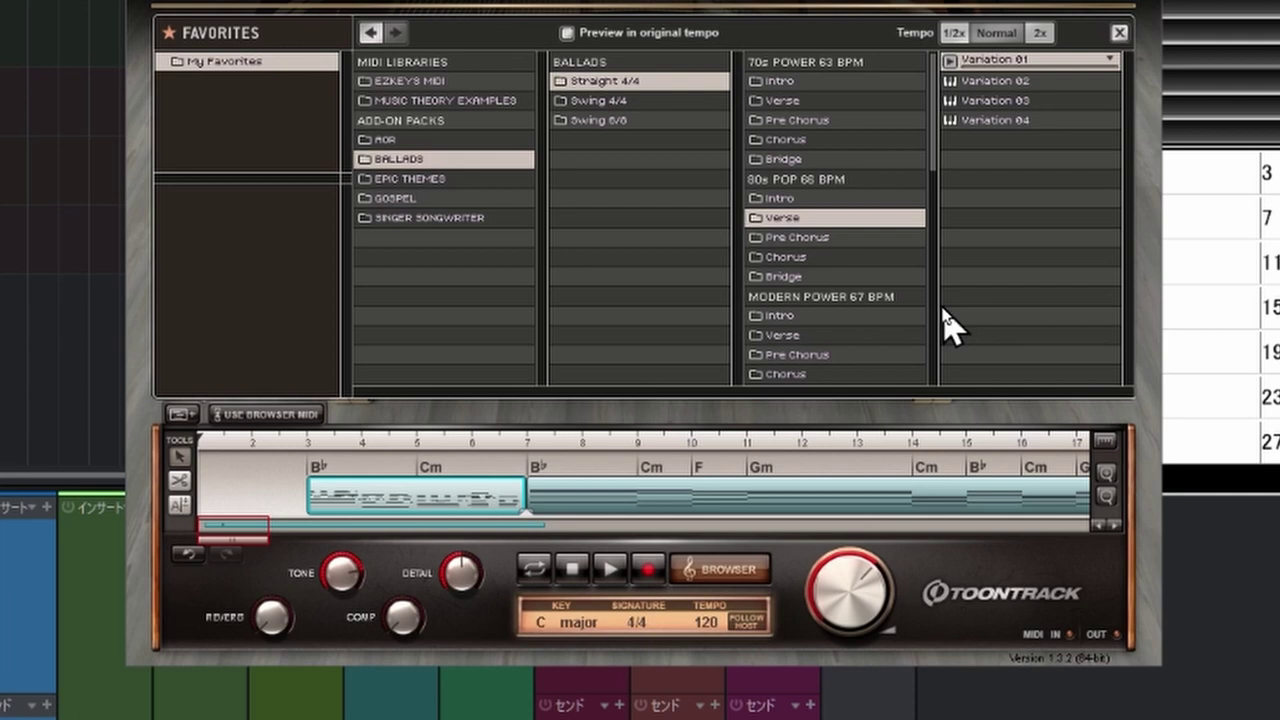
- Copy the Variation 02 groove and paste its MIDI onto the chord block that starts at bar 7
right_click(989, 84)
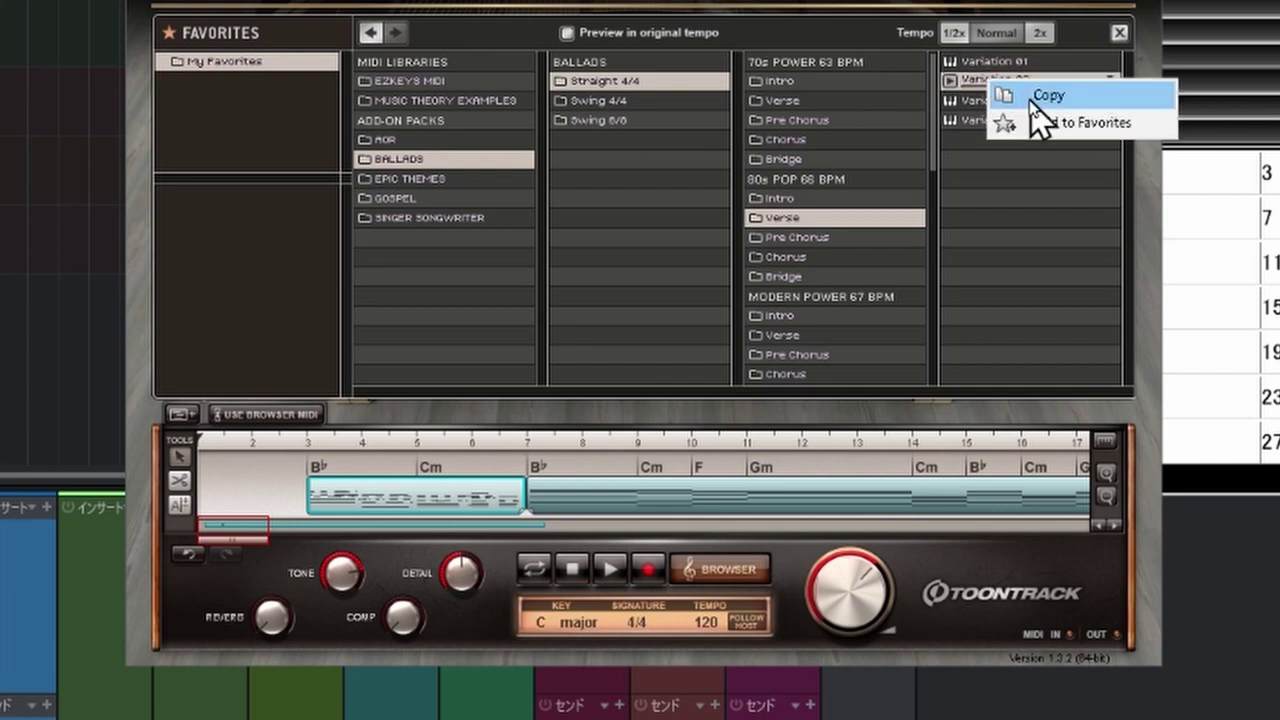
left_click(1030, 98)
left_click(754, 508)
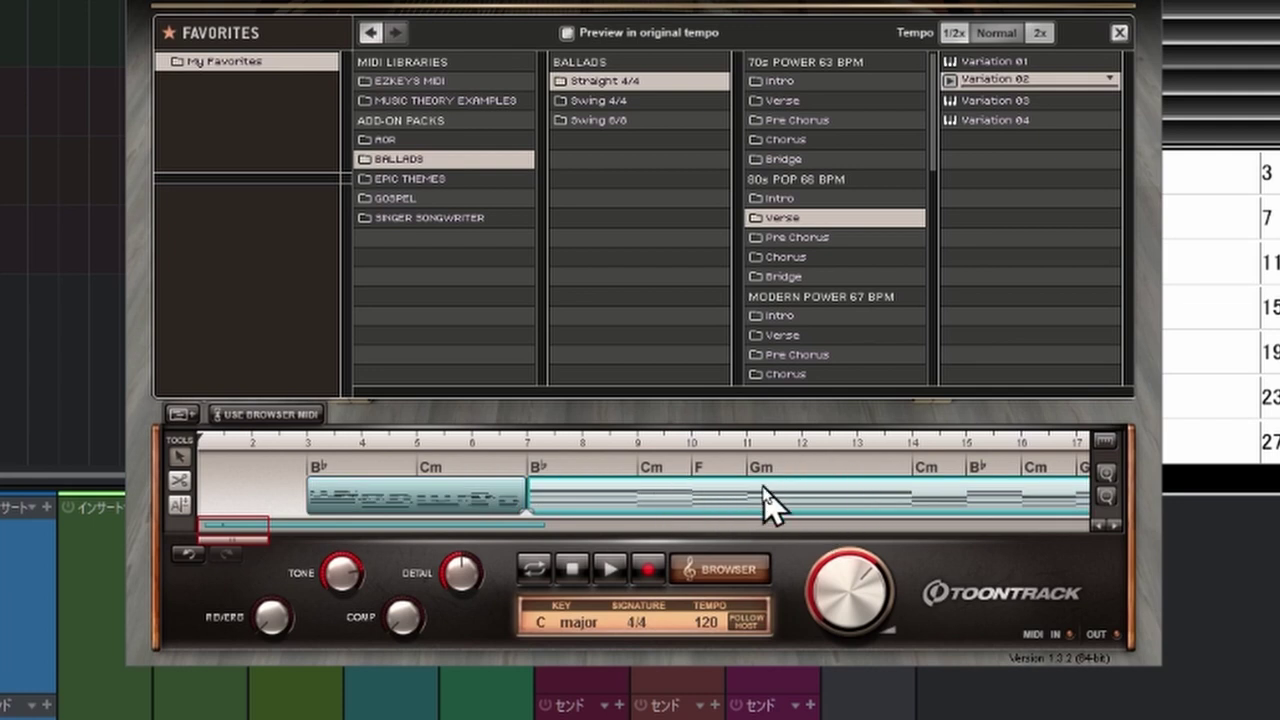
right_click(766, 500)
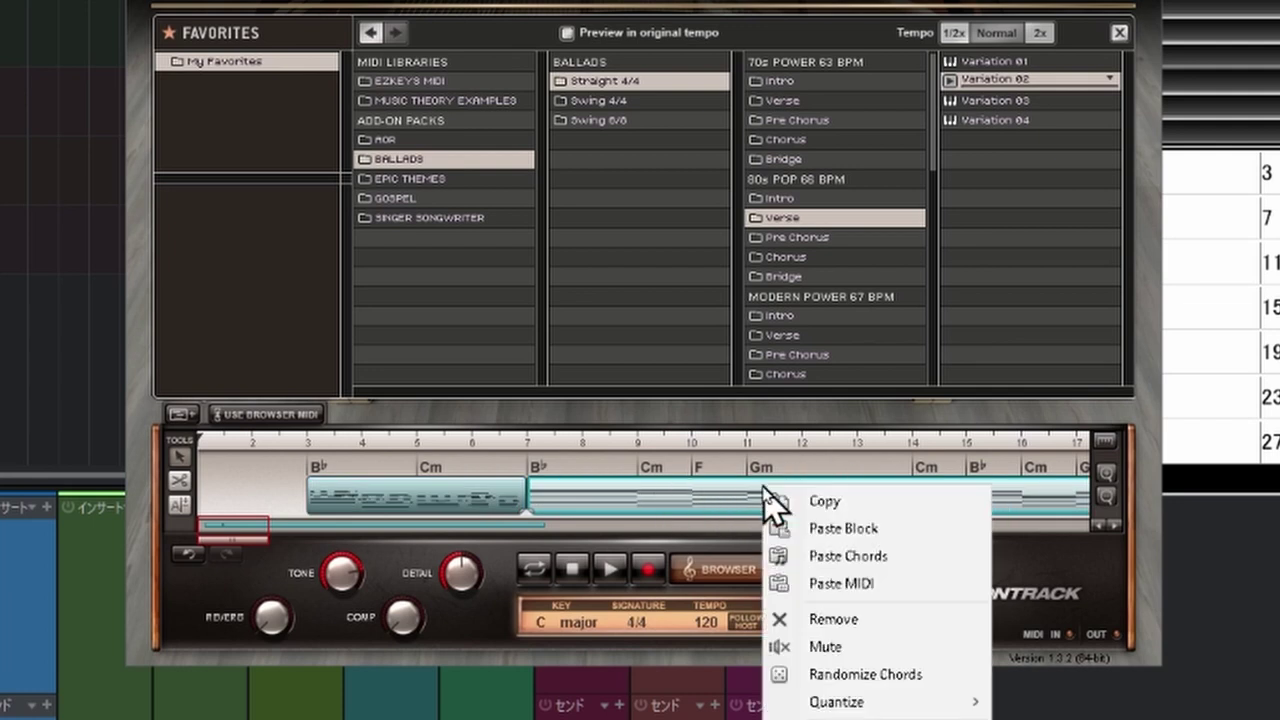
left_click(841, 584)
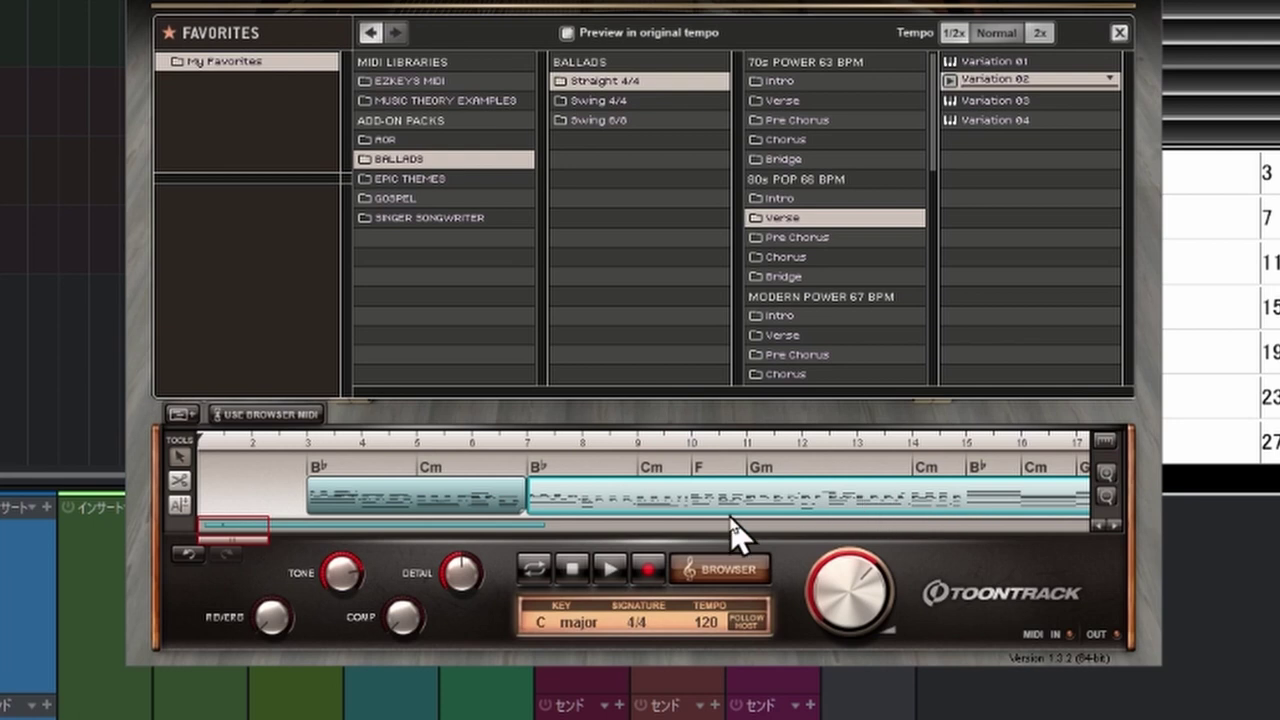
- Split the Variation 02 block at bar 15 and return to the selection tool
left_click(177, 484)
left_click(966, 492)
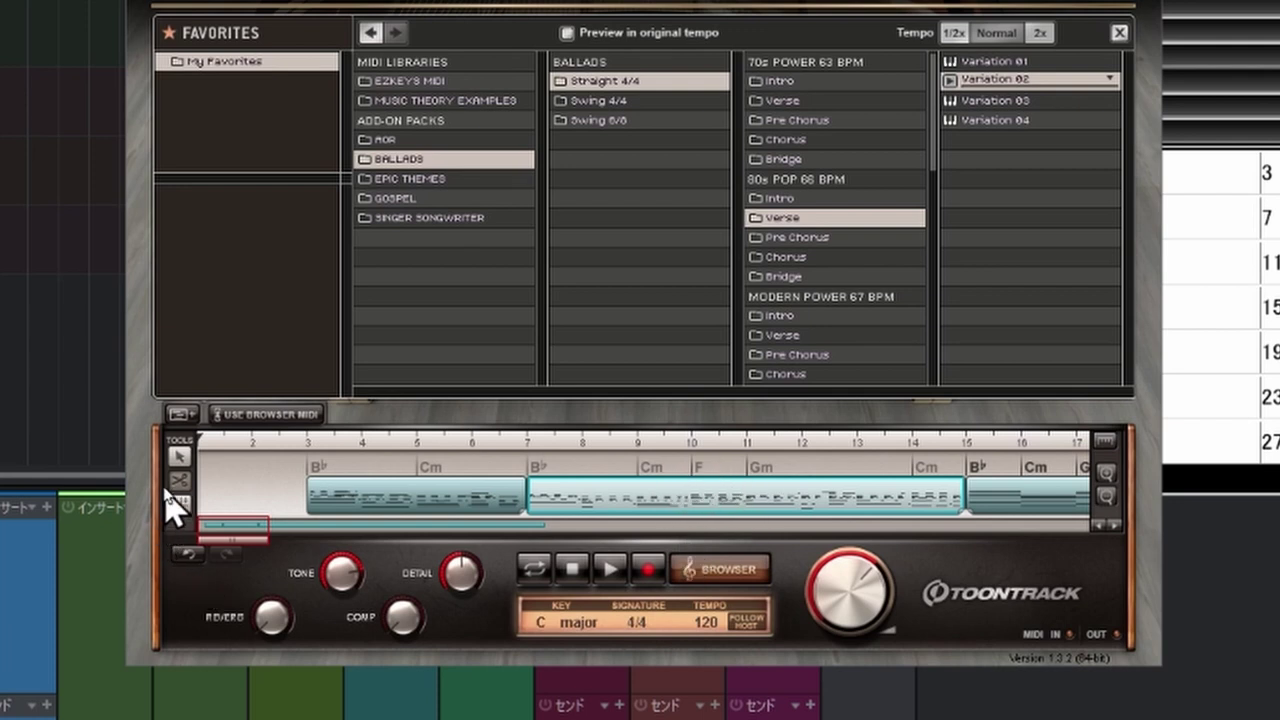
left_click(179, 456)
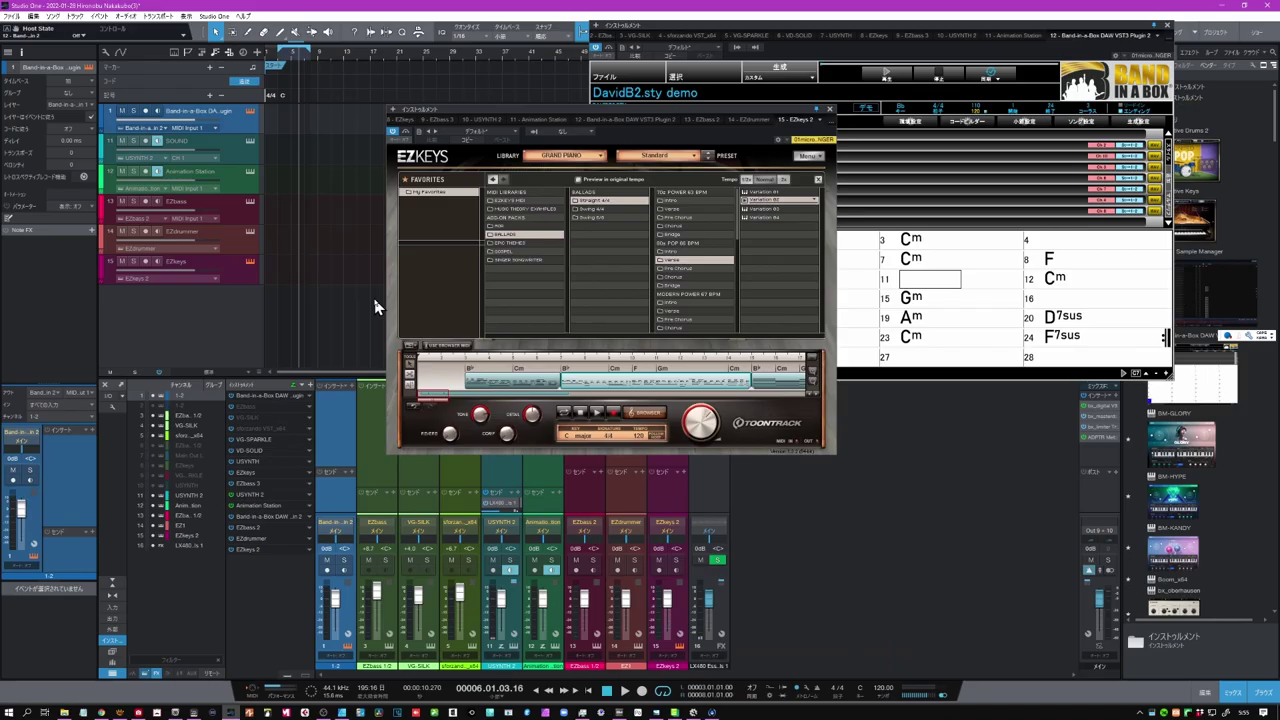
- Open the EZdrummer instrument and place the Band-in-a-Box drum part's MIDI on its timeline
left_click(248, 242)
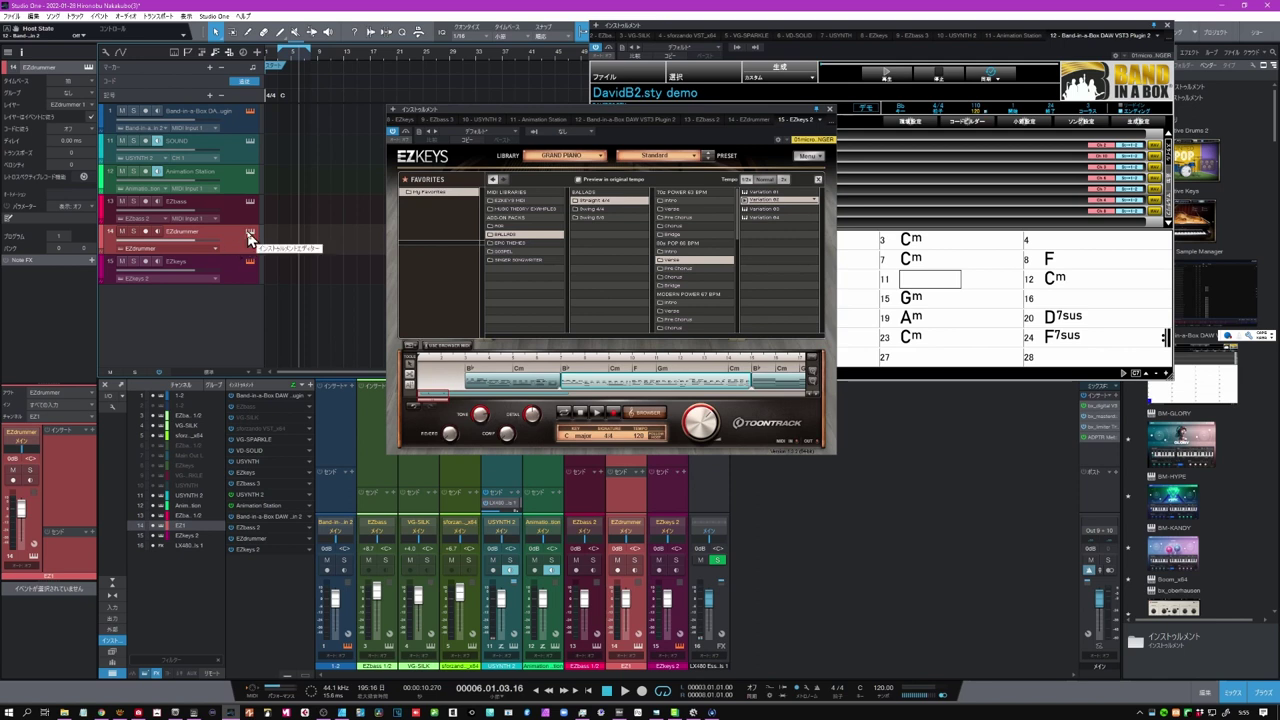
left_click(249, 236)
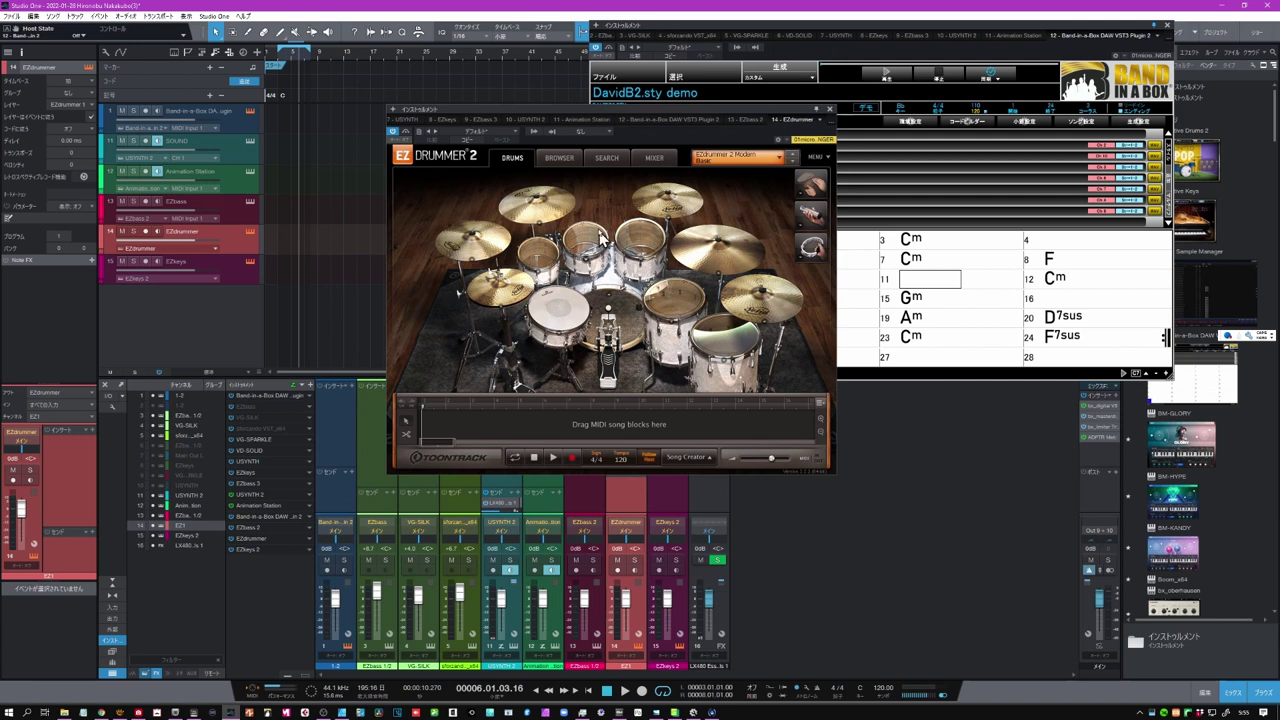
left_click_drag(580, 222, 565, 257)
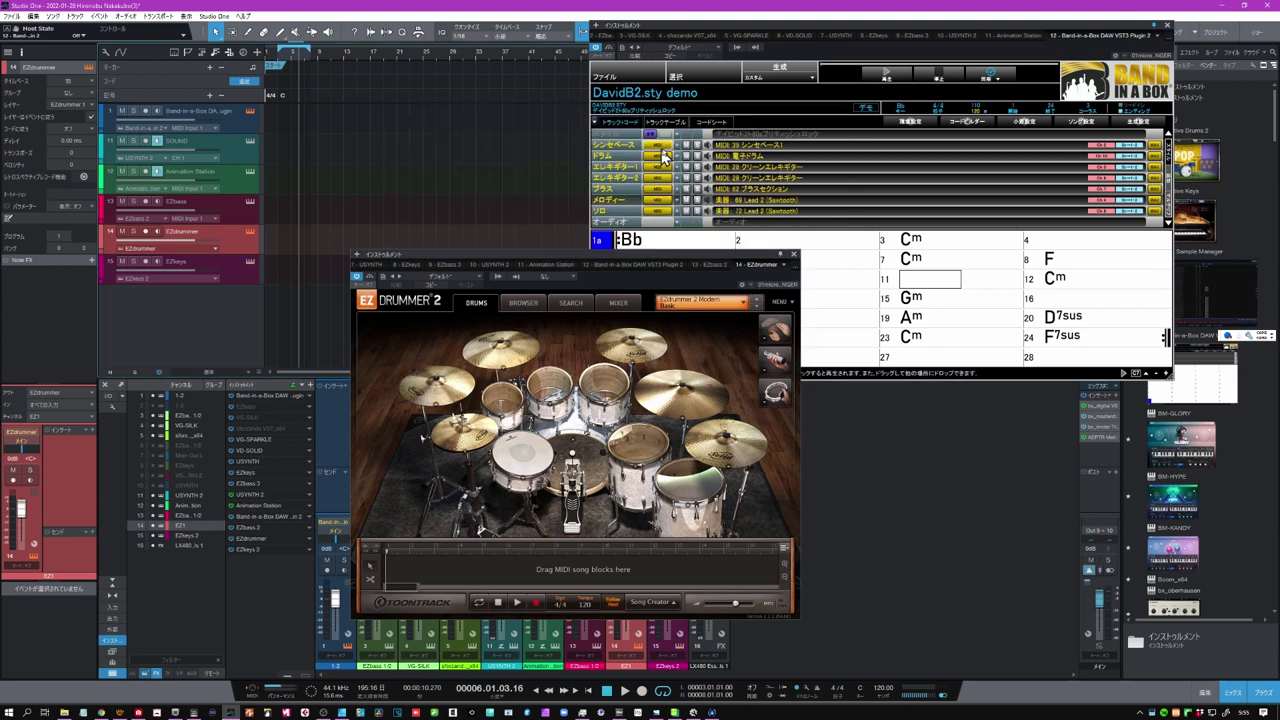
left_click_drag(657, 157, 432, 560)
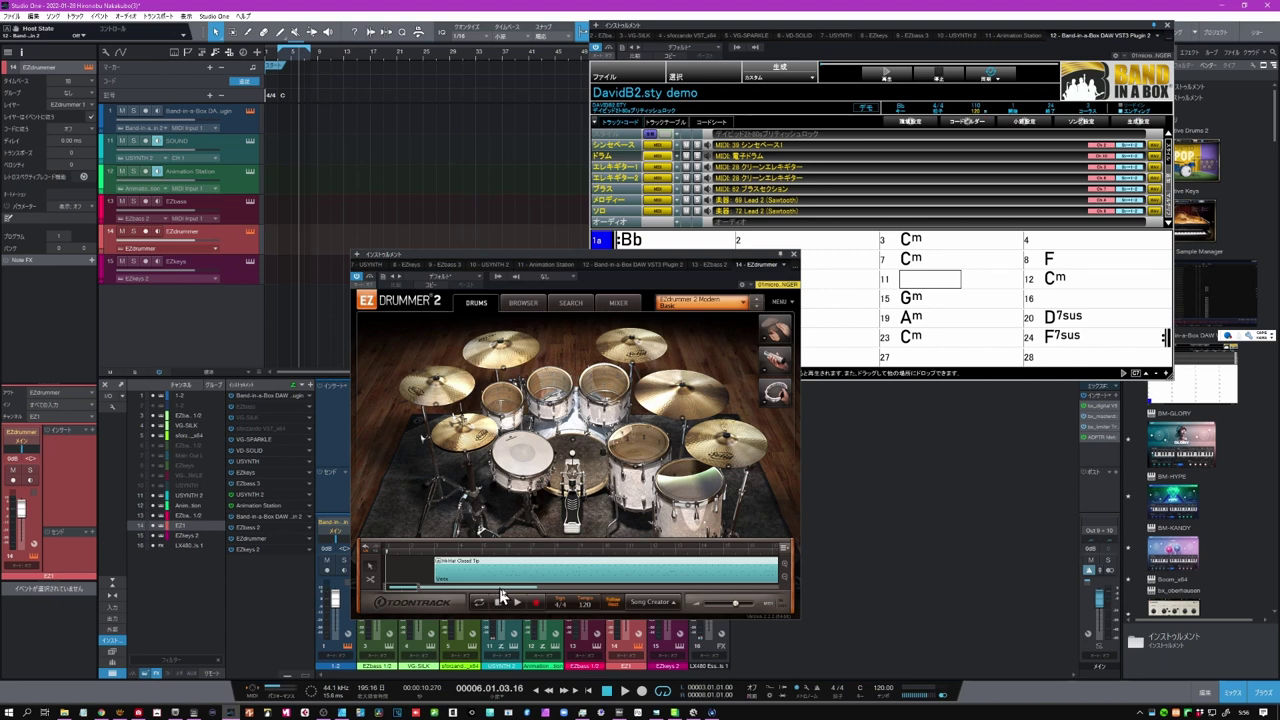
- Move the drum block to the start of the EZdrummer timeline, audition it before and after, and close the instrument
left_click(518, 606)
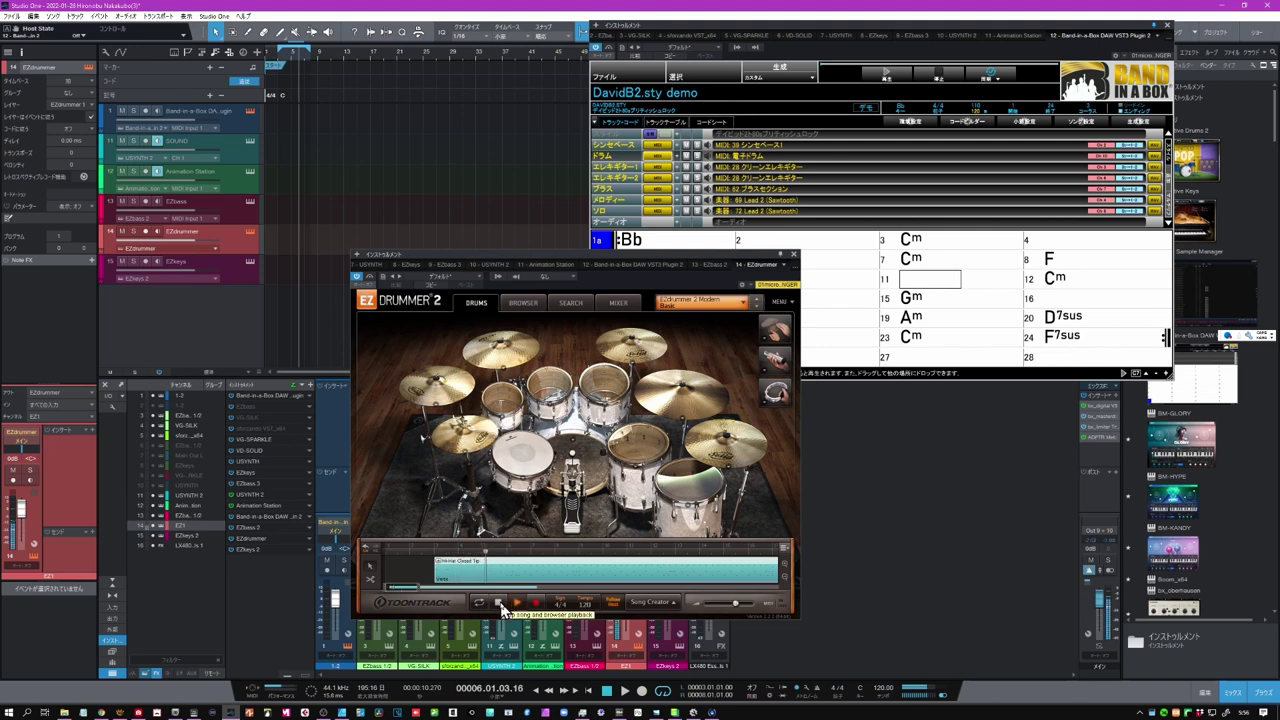
left_click(498, 604)
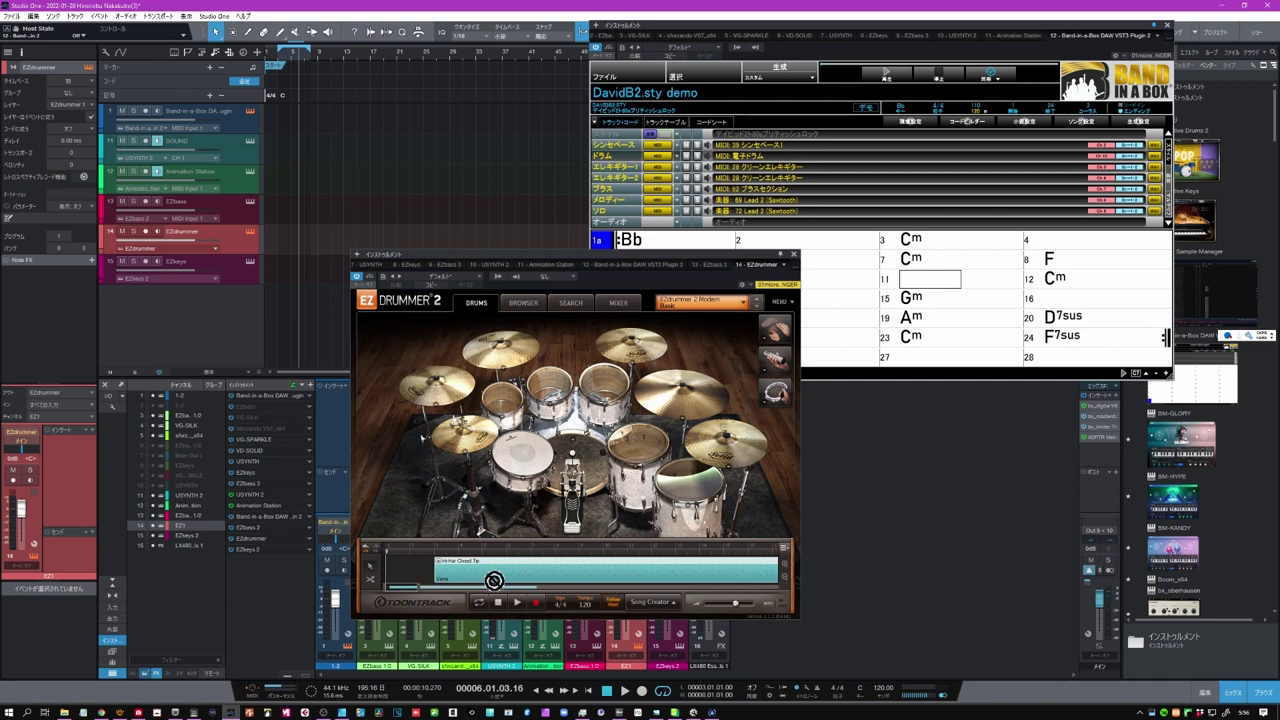
left_click_drag(494, 581, 440, 575)
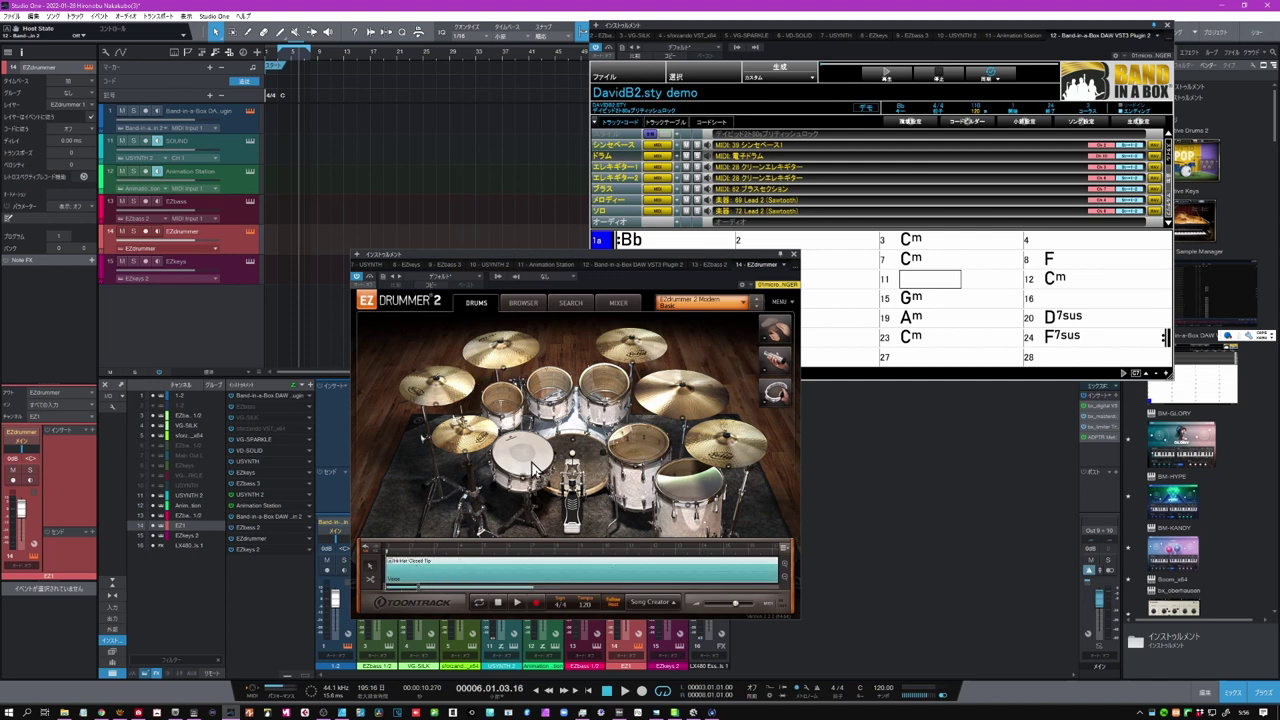
left_click(518, 605)
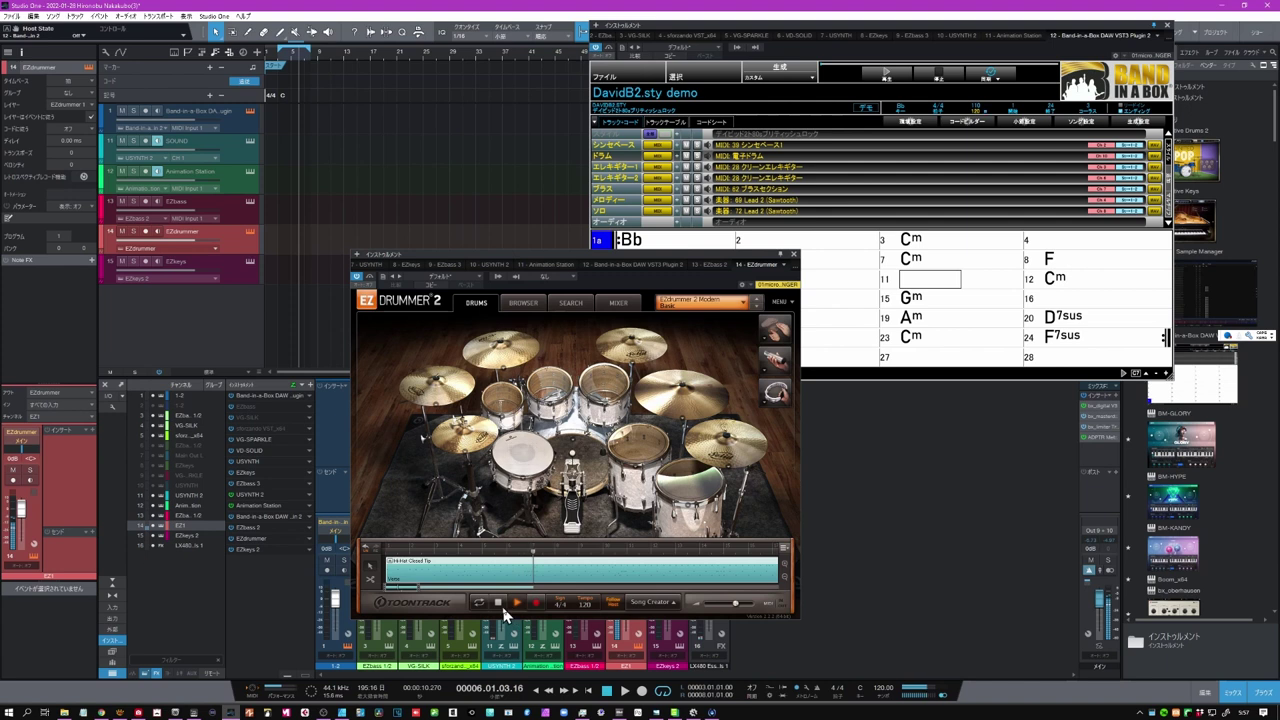
left_click(499, 604)
left_click(794, 254)
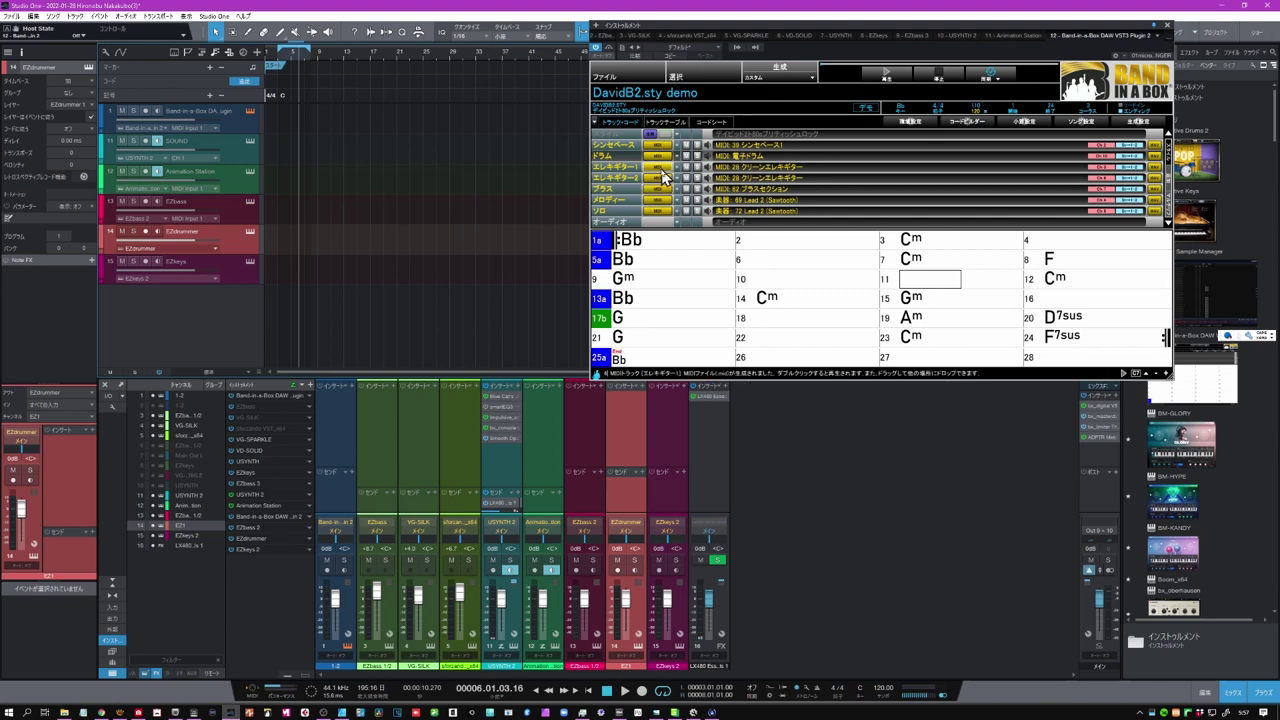
- Add the Band-in-a-Box electric guitar 1 MIDI to the arrangement as a new track at bar 1 and inspect its notes
left_click_drag(660, 178, 266, 314)
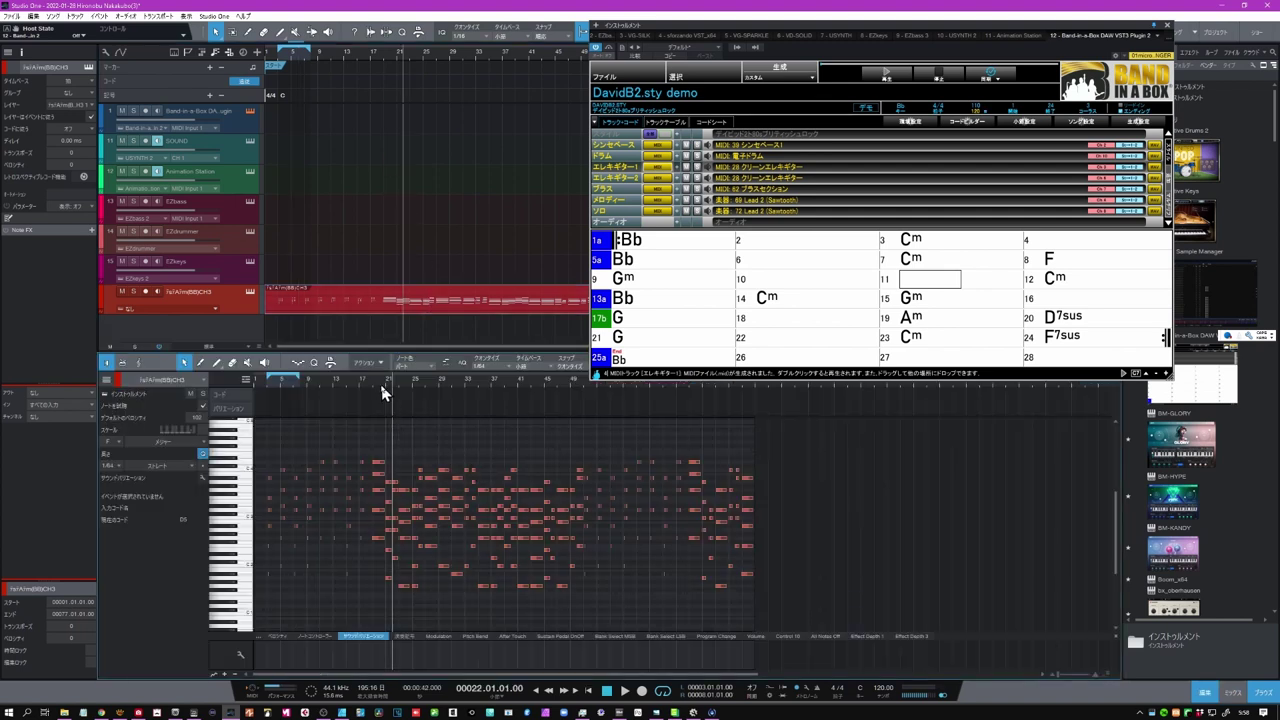
left_click_drag(383, 386, 409, 434)
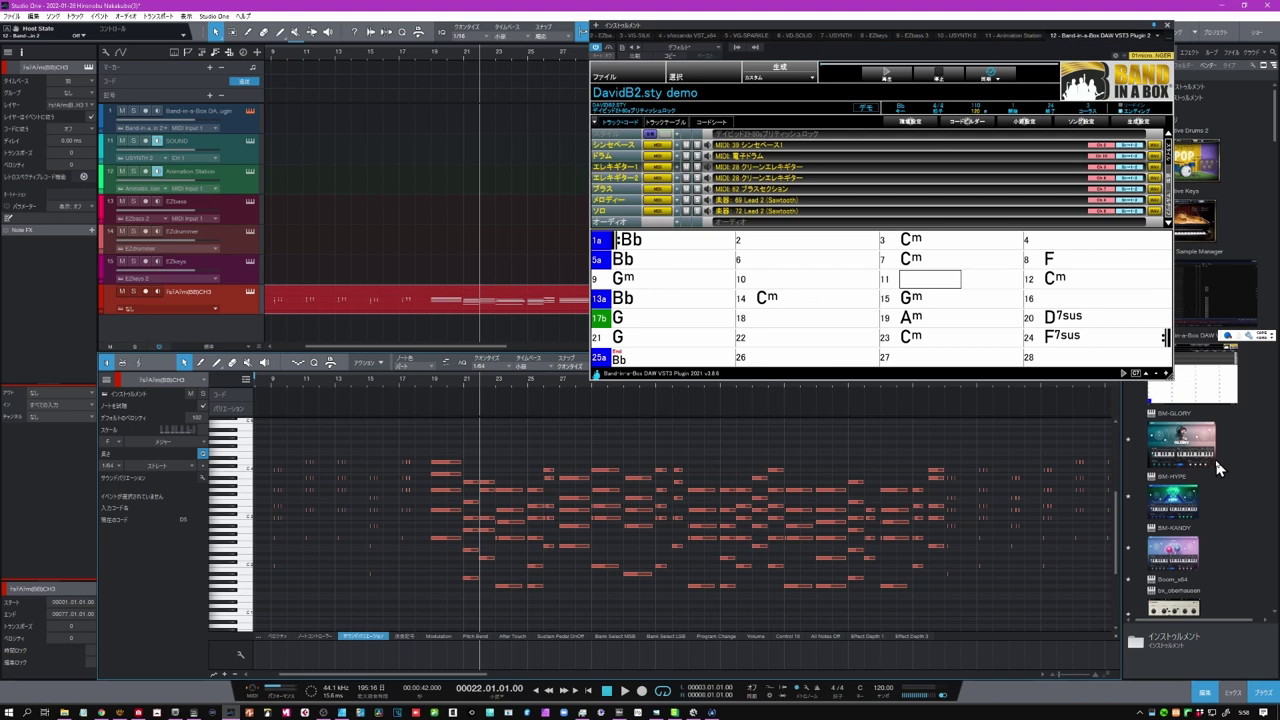
scroll(1218, 468, "down", 5)
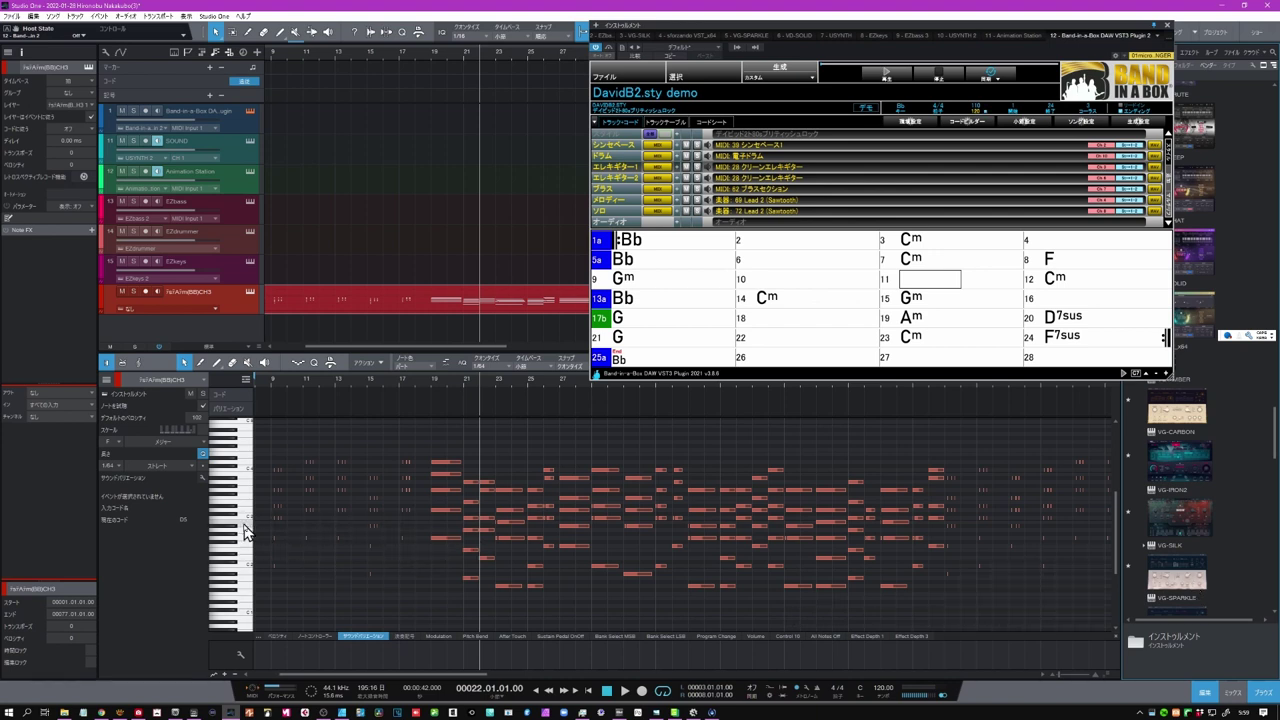
scroll(245, 530, "down", 1)
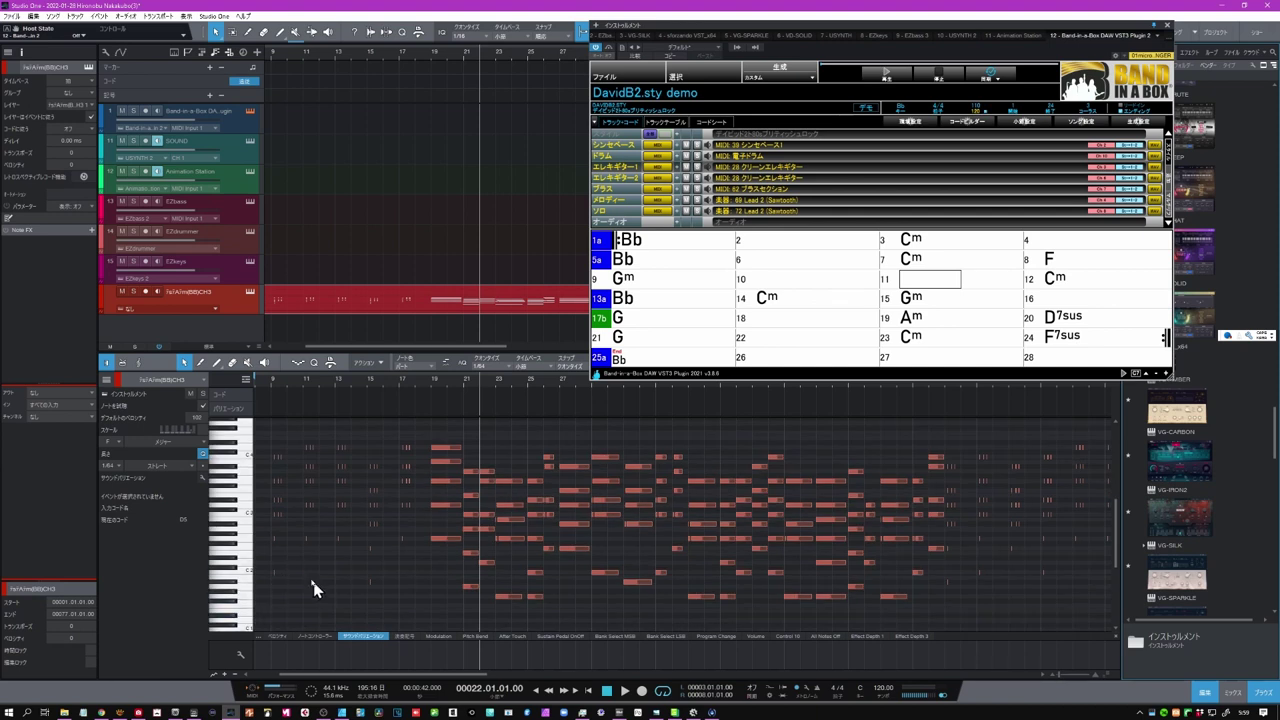
- Transpose all notes of the electric guitar 1 part up two octaves and start playback briefly
left_click(562, 595)
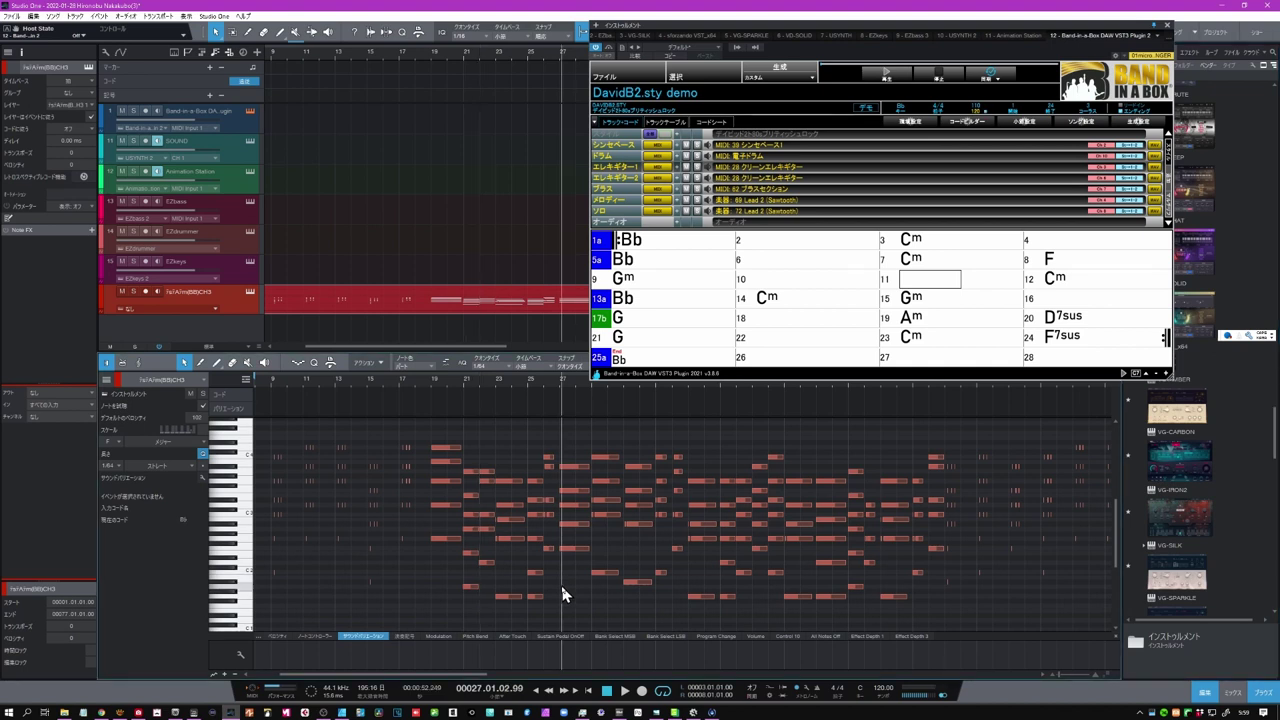
key("ctrl+a")
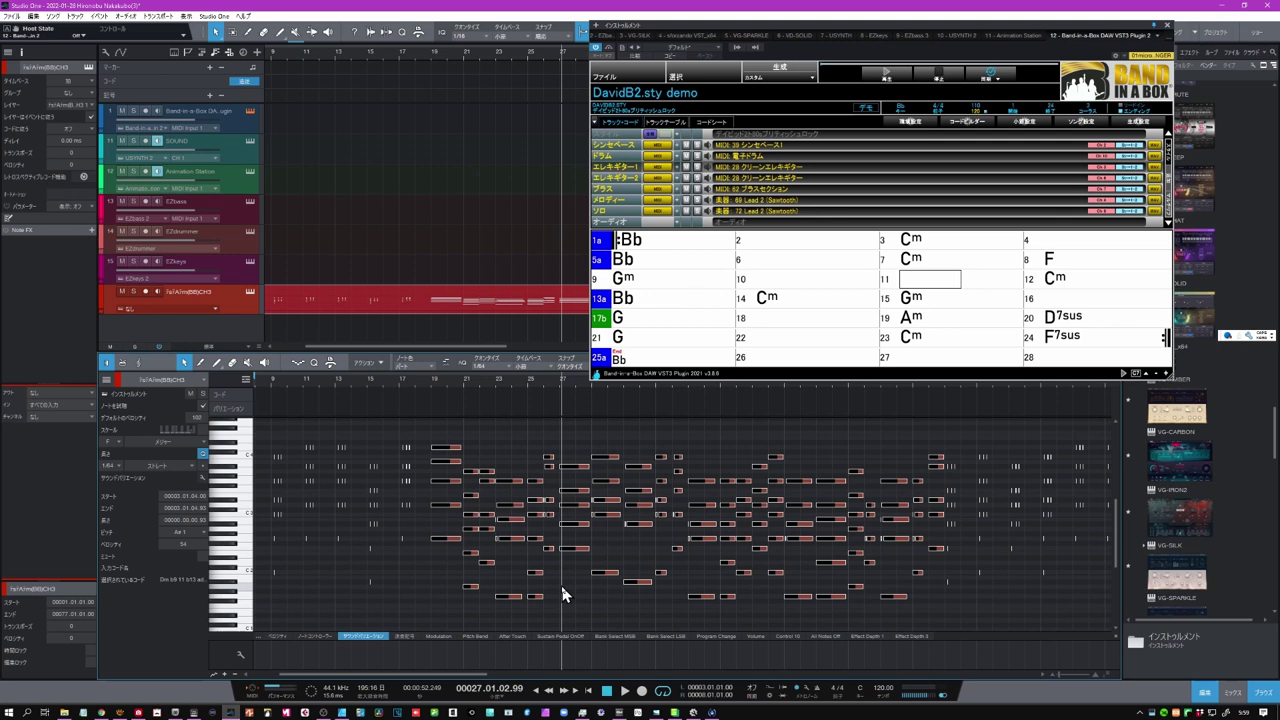
key("shift+Up")
key("shift+Up")
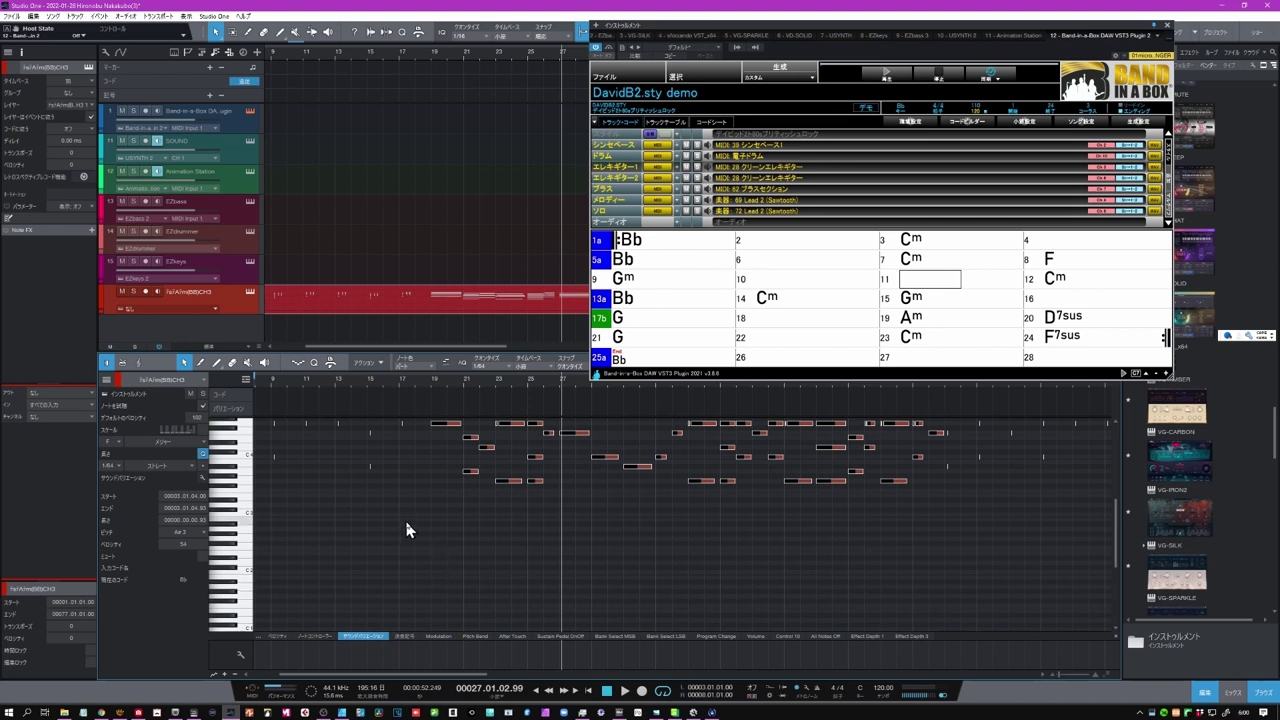
left_click(427, 67)
key("space")
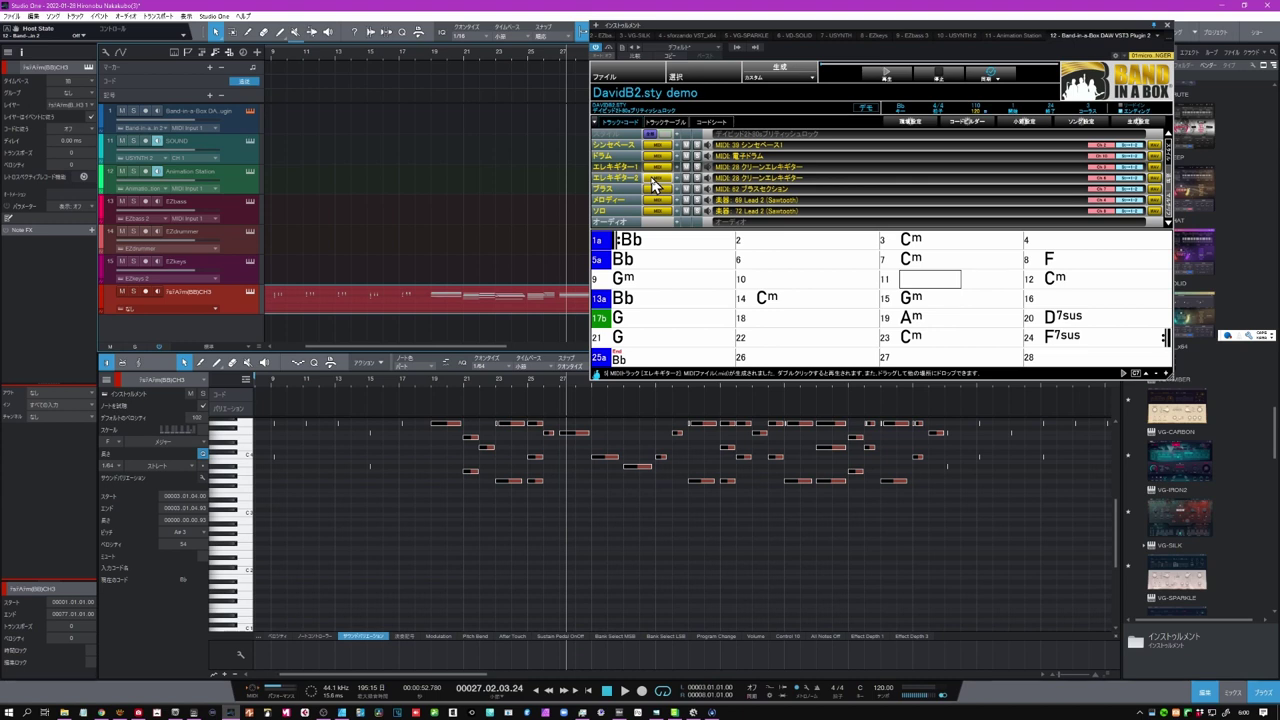
- Add the Band-in-a-Box brass MIDI as a new track, move its event to bar 1, and inspect the notes up close
left_click_drag(656, 188, 290, 337)
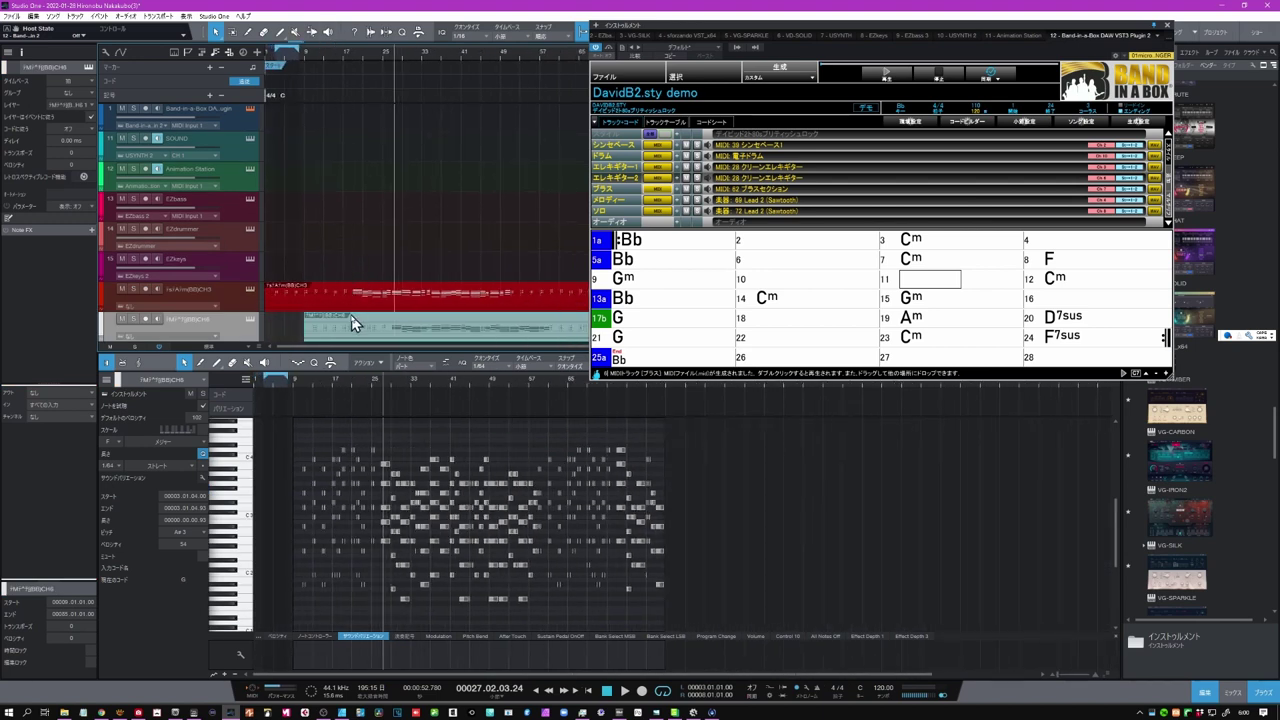
left_click_drag(348, 322, 287, 329)
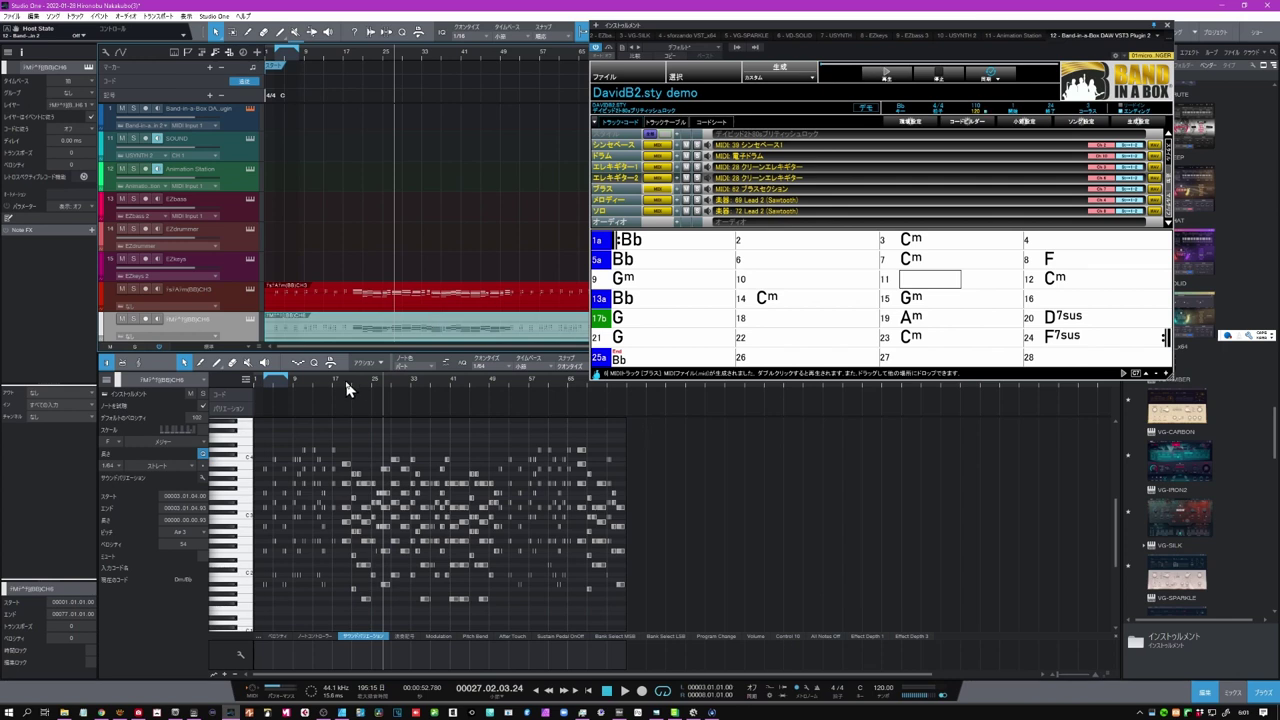
left_click_drag(346, 382, 386, 436)
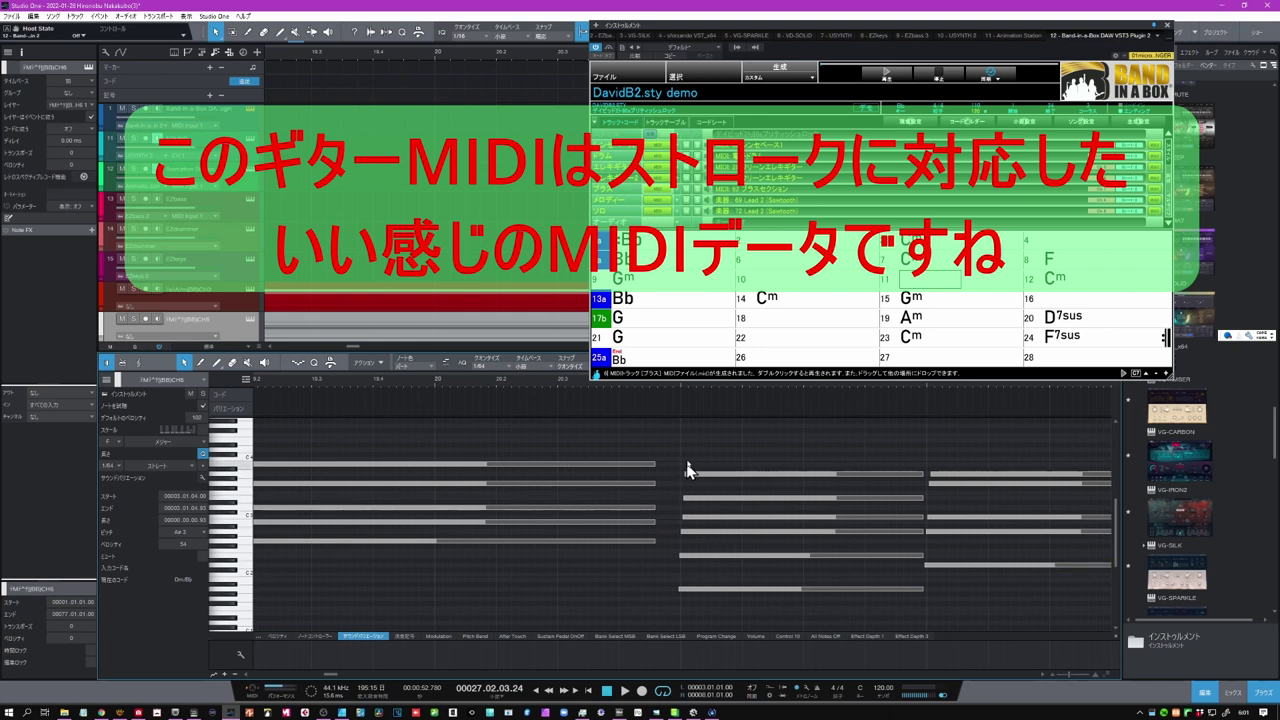
left_click_drag(522, 380, 445, 328)
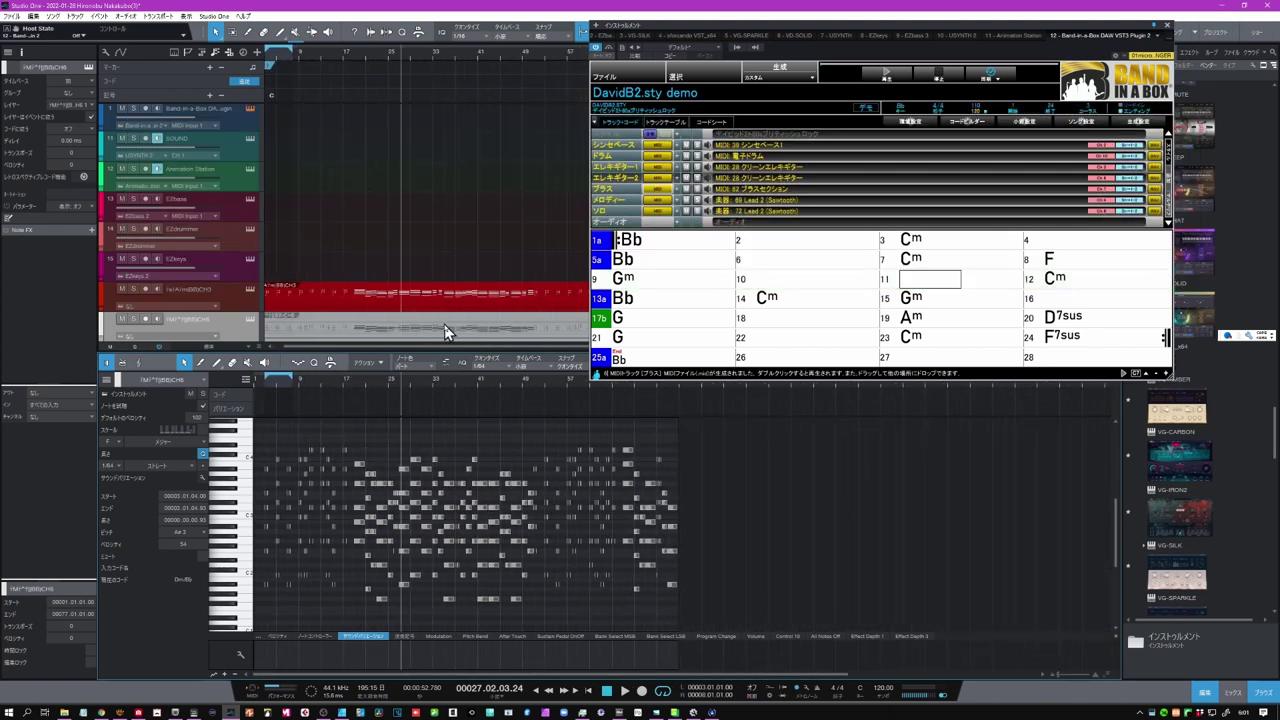
- Load the Ample Sound AGH2 guitar onto the newly added CH6 MIDI track and audition the track in solo
left_click_drag(1018, 30, 929, 39)
scroll(1222, 228, "up", 3)
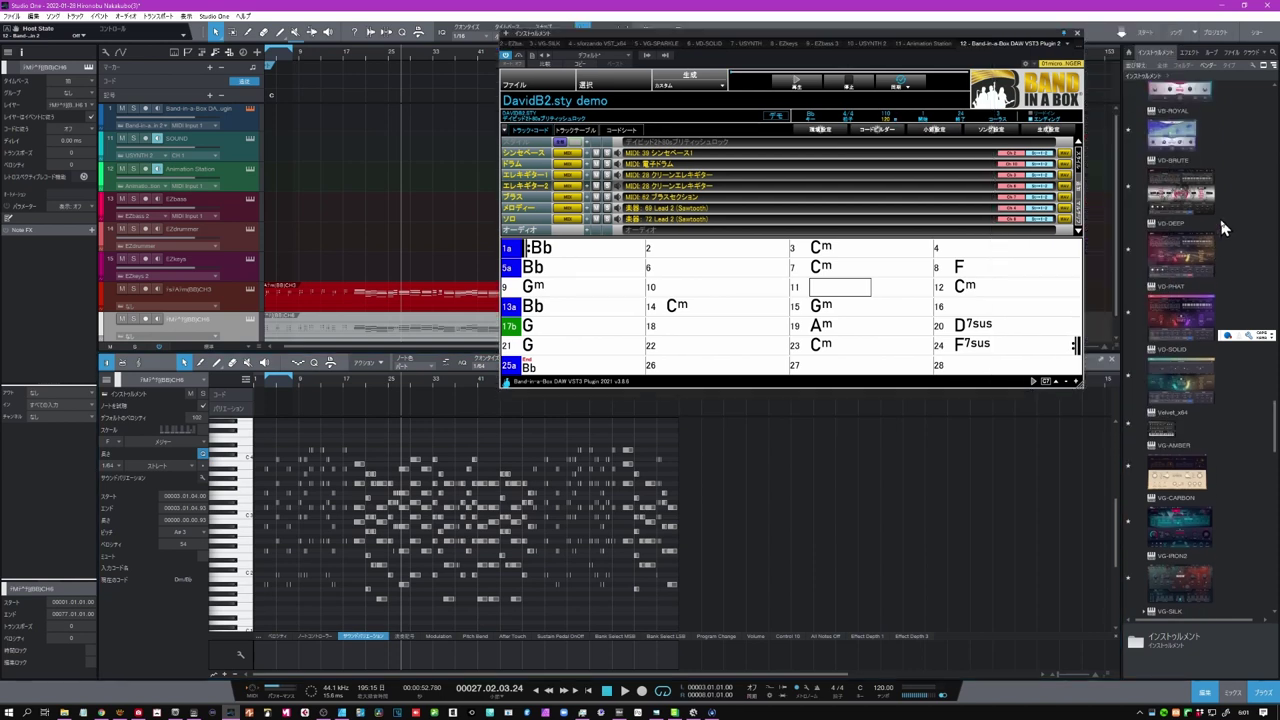
left_click(1165, 459)
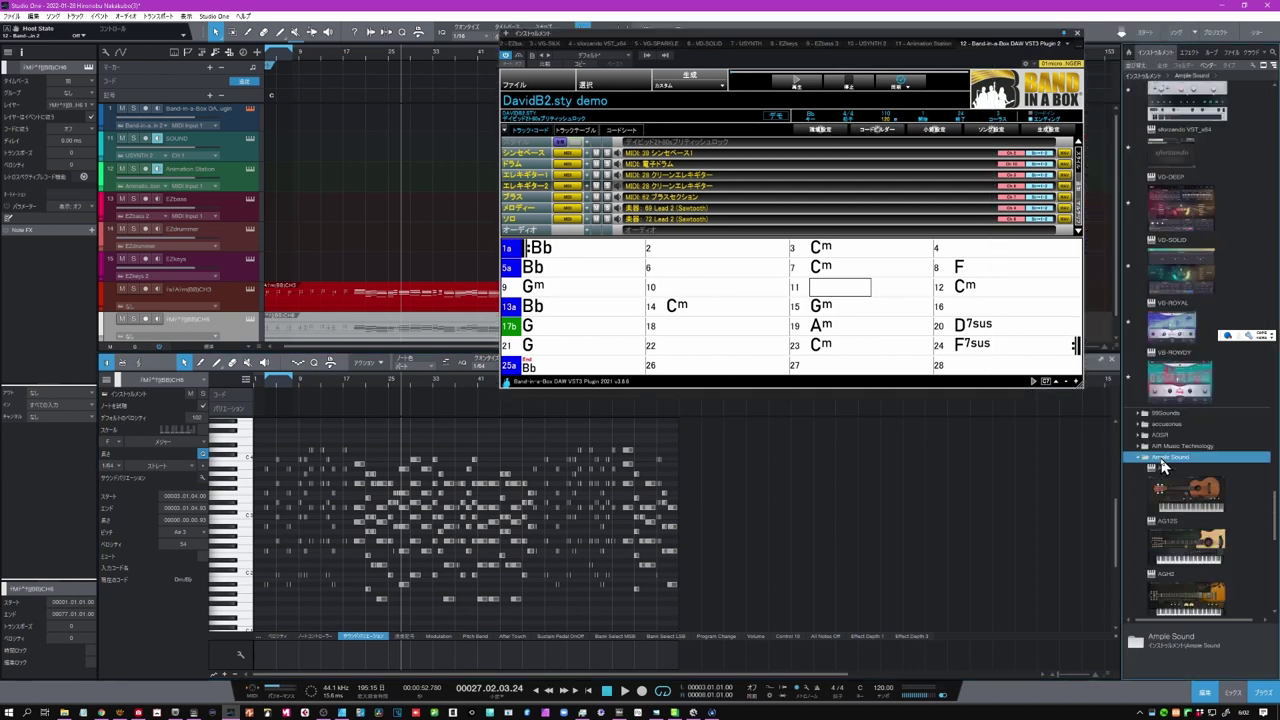
scroll(1195, 456, "down", 2)
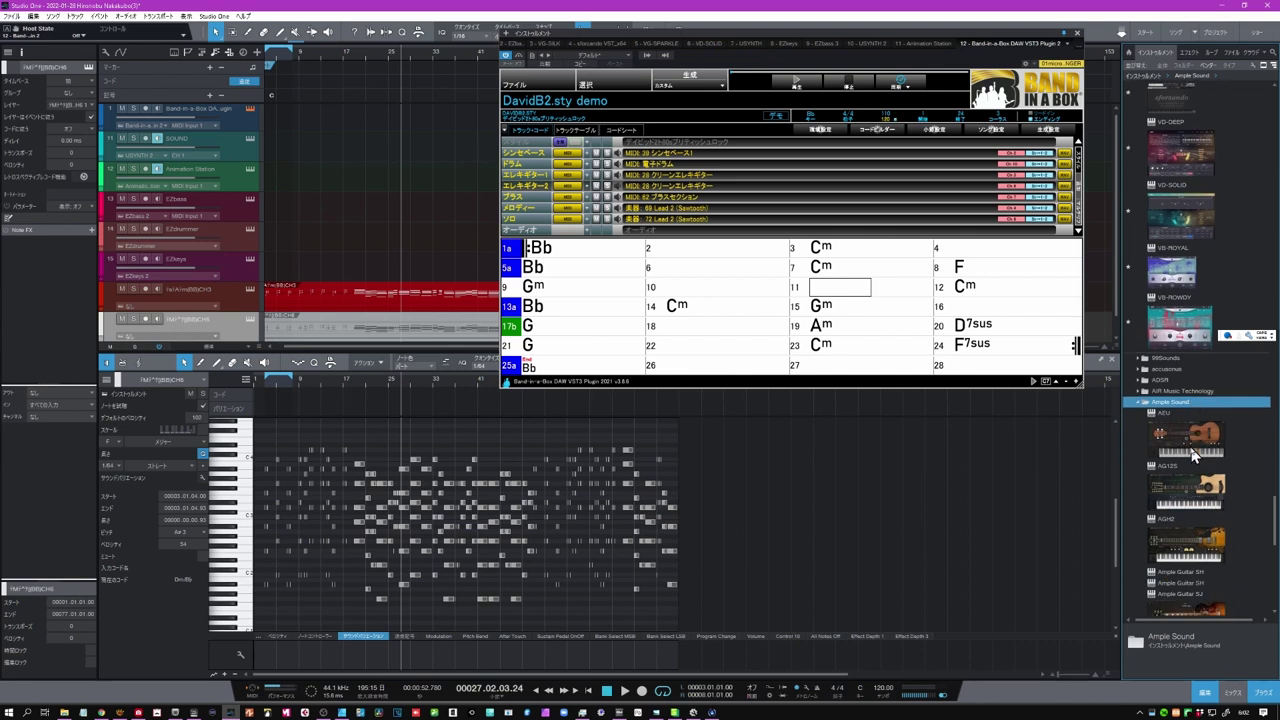
scroll(1192, 455, "down", 2)
scroll(1170, 447, "down", 2)
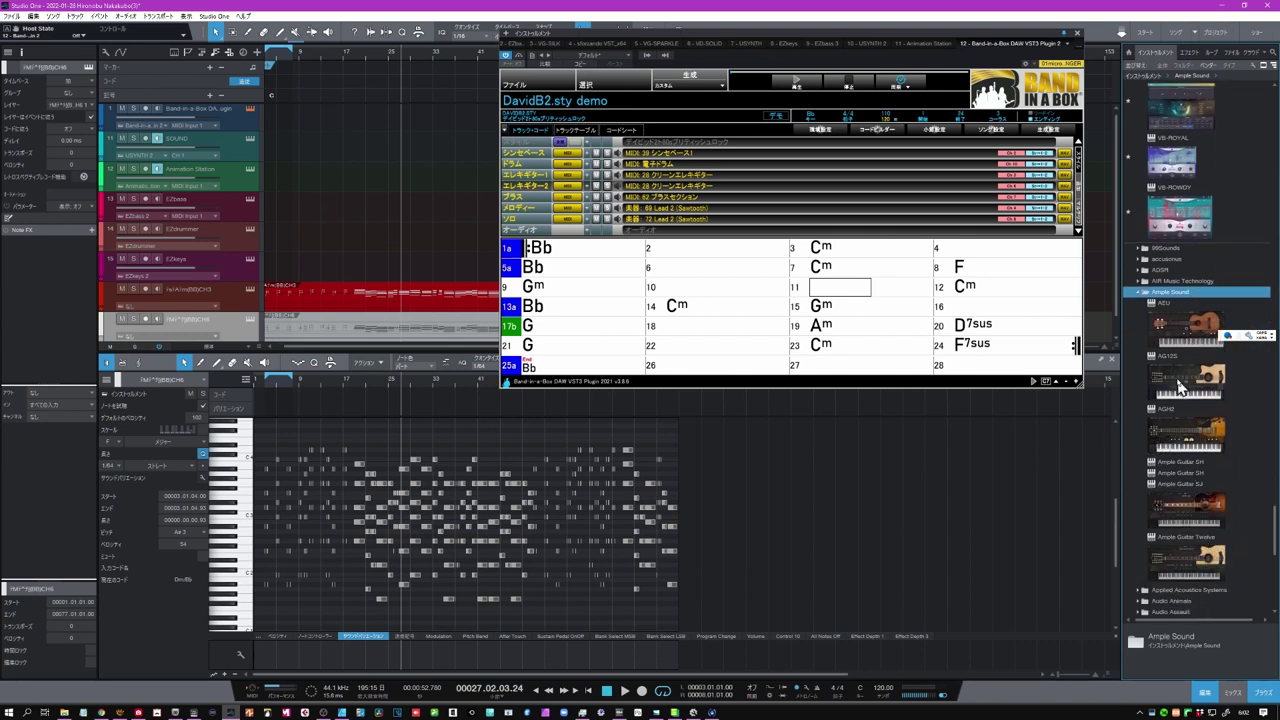
left_click(1197, 436)
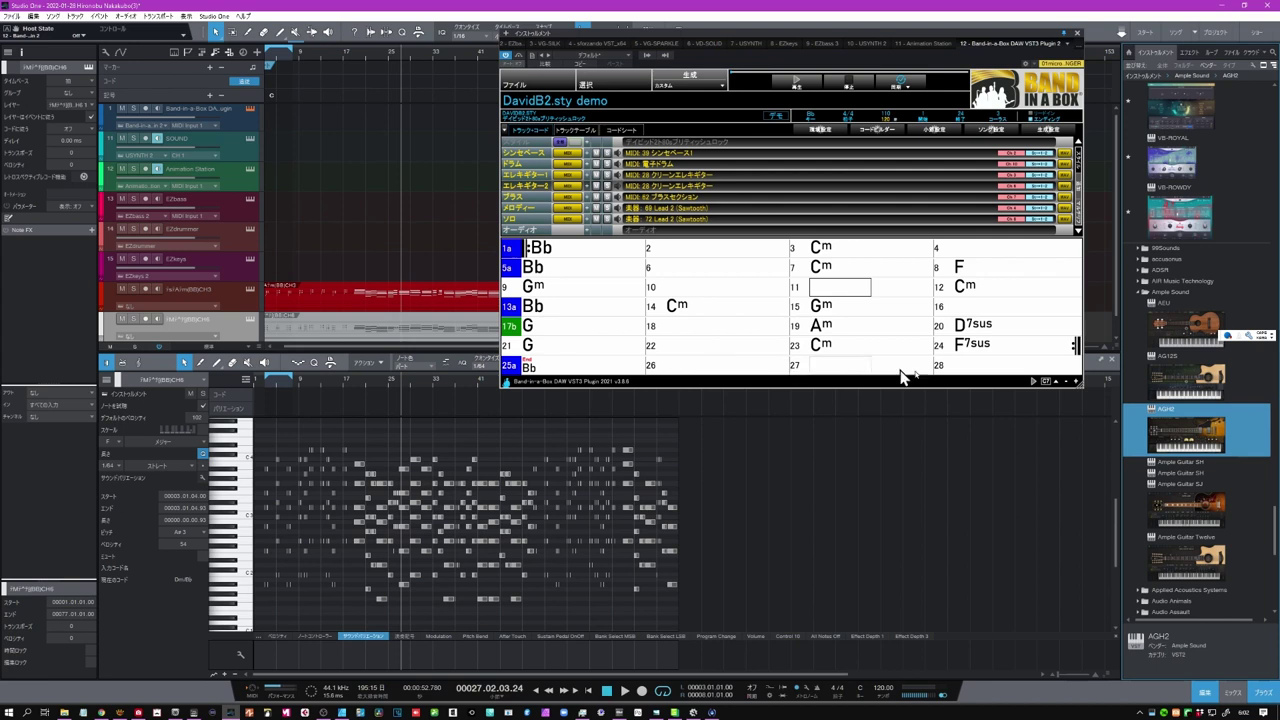
left_click_drag(1182, 436, 249, 334)
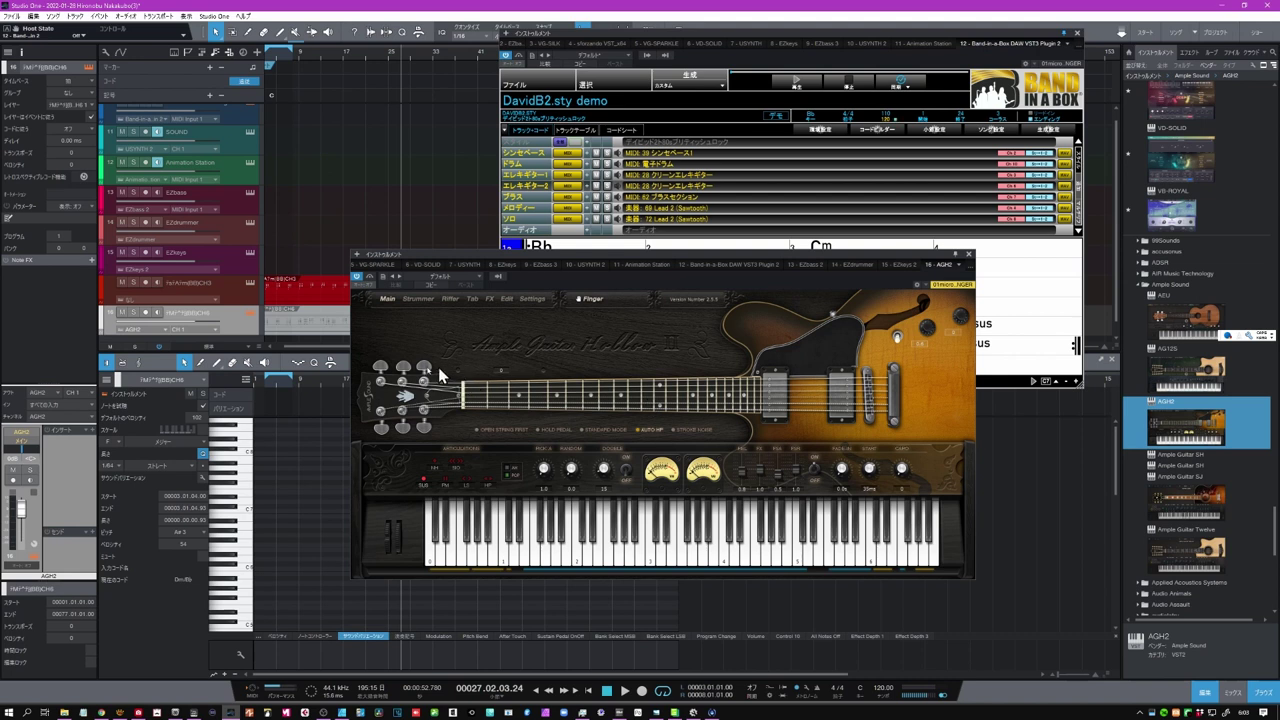
left_click(134, 313)
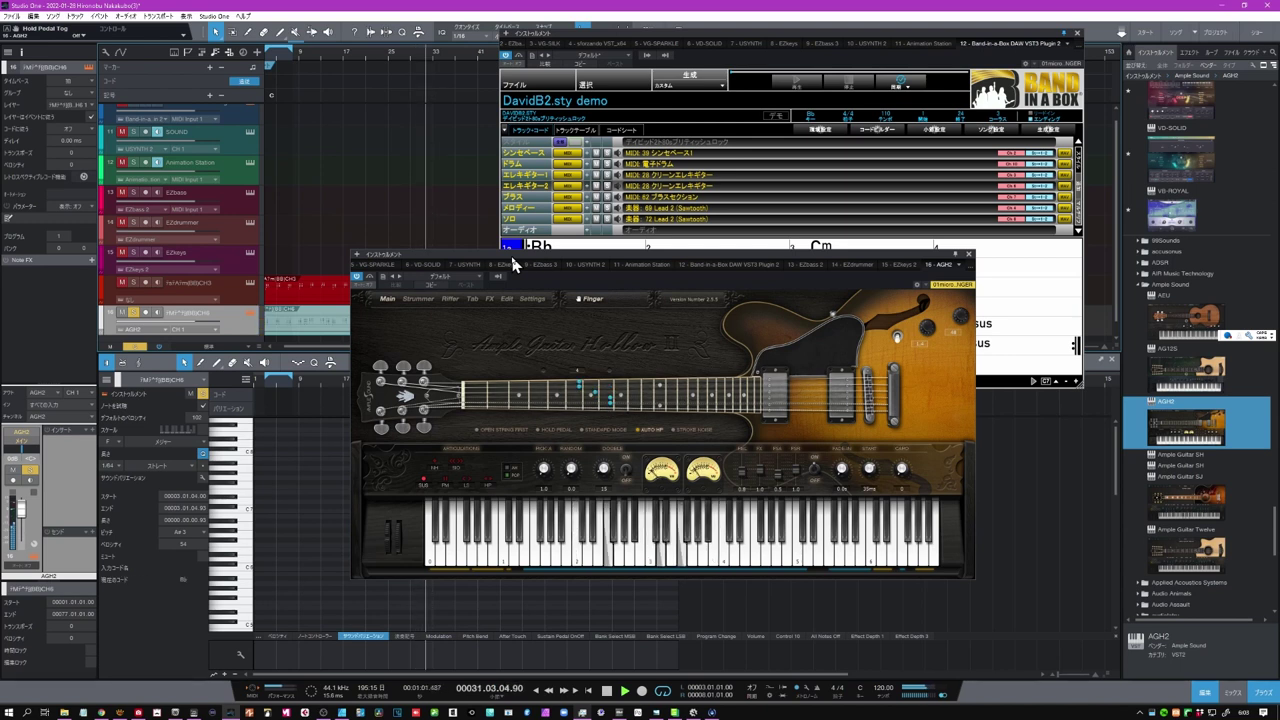
left_click(607, 692)
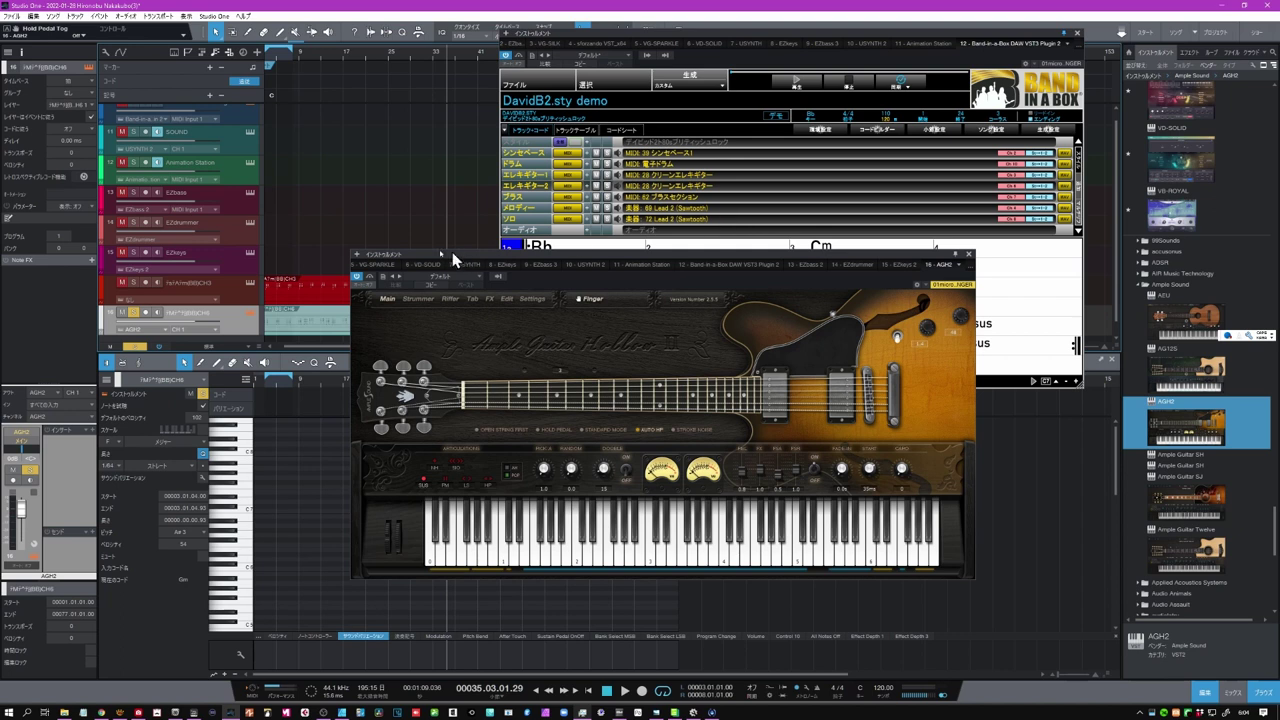
- Add SampleTank 3 from the instrument browser as a new track below the AGH2 track
scroll(320, 245, "down", 1)
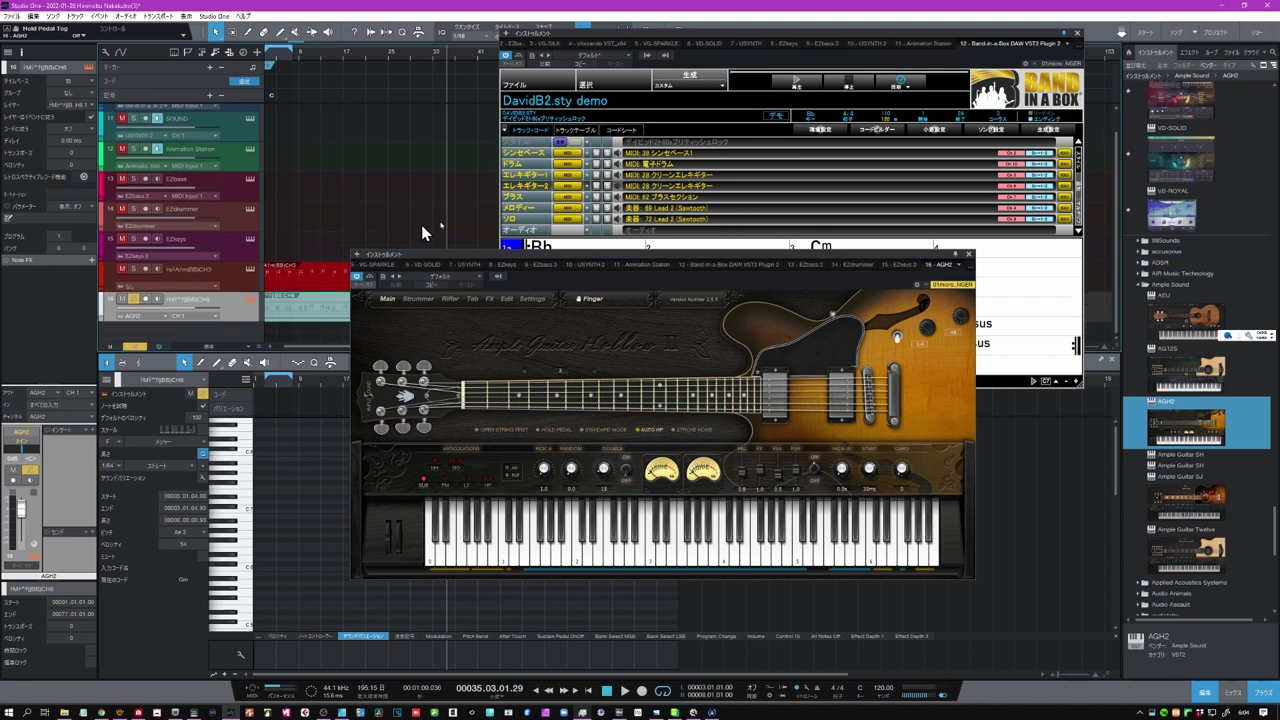
scroll(1200, 330, "up", 12)
scroll(1240, 278, "up", 3)
left_click_drag(1188, 207, 248, 333)
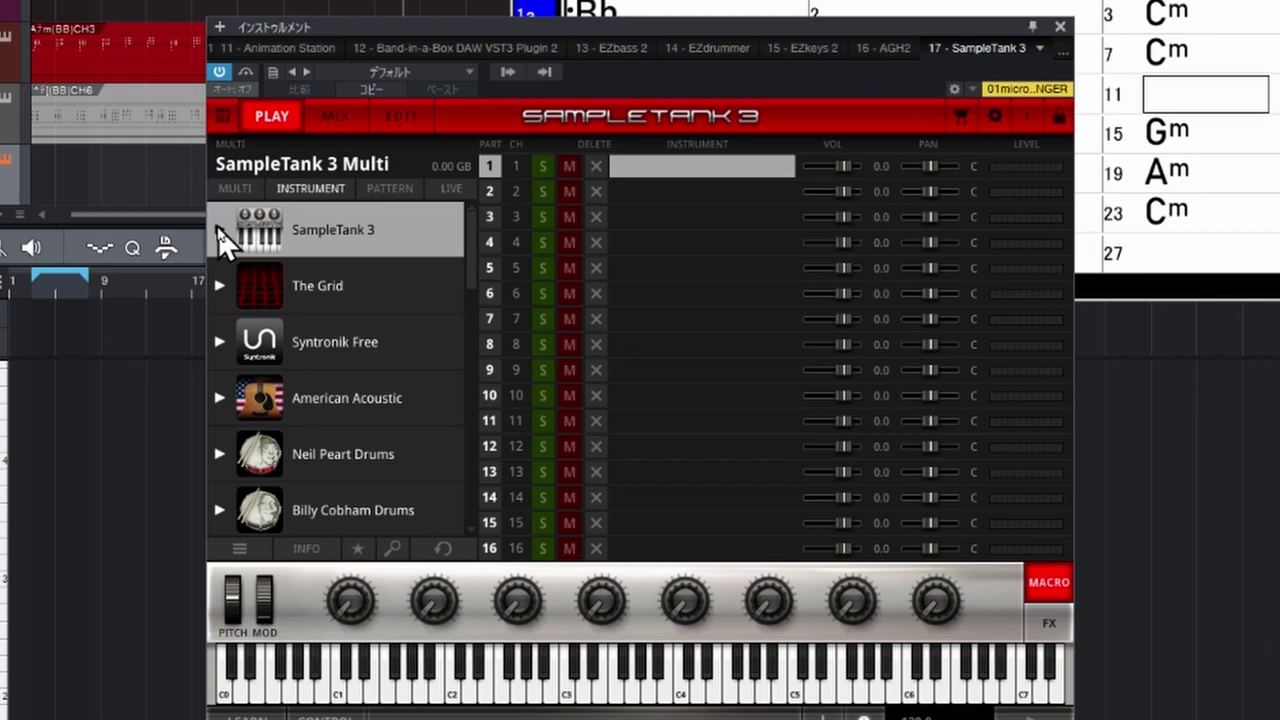
- Load the Brass ModHarmnx instrument from SampleTank 3's Brass ST2 XL collection into part 1
left_click(218, 227)
left_click(262, 486)
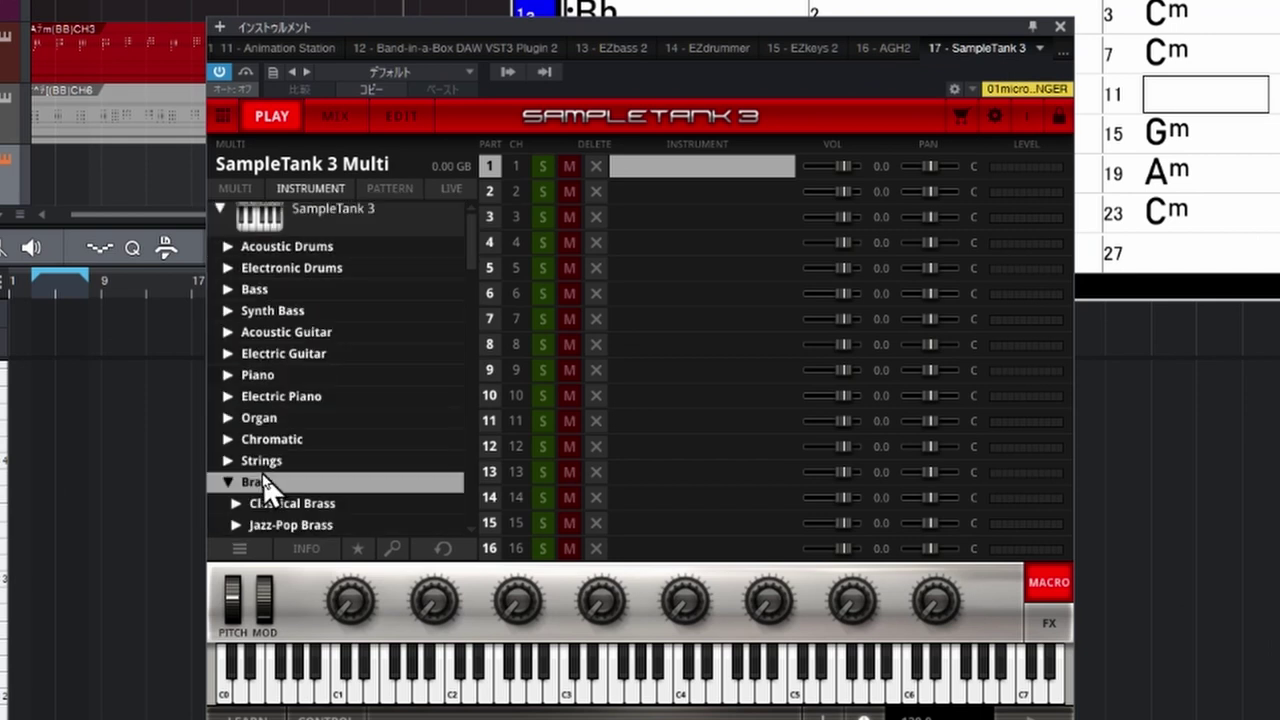
scroll(264, 480, "down", 2)
scroll(257, 472, "down", 1)
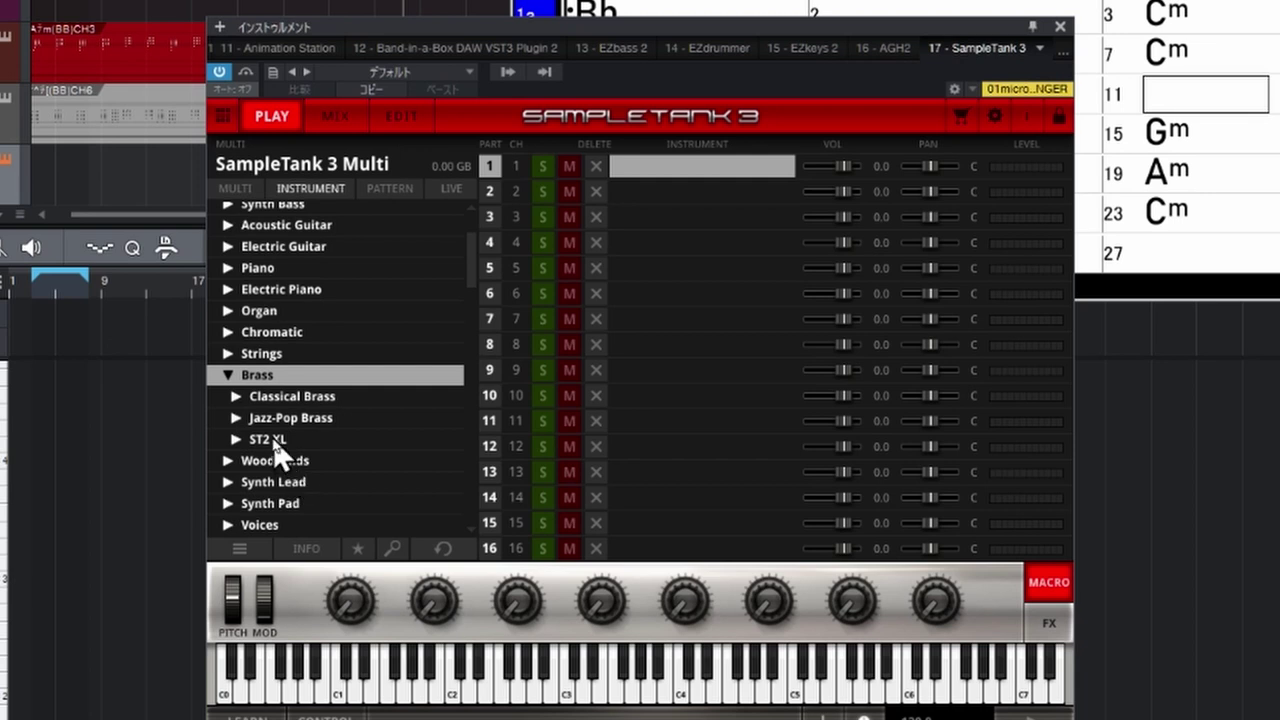
left_click(275, 438)
scroll(276, 440, "down", 2)
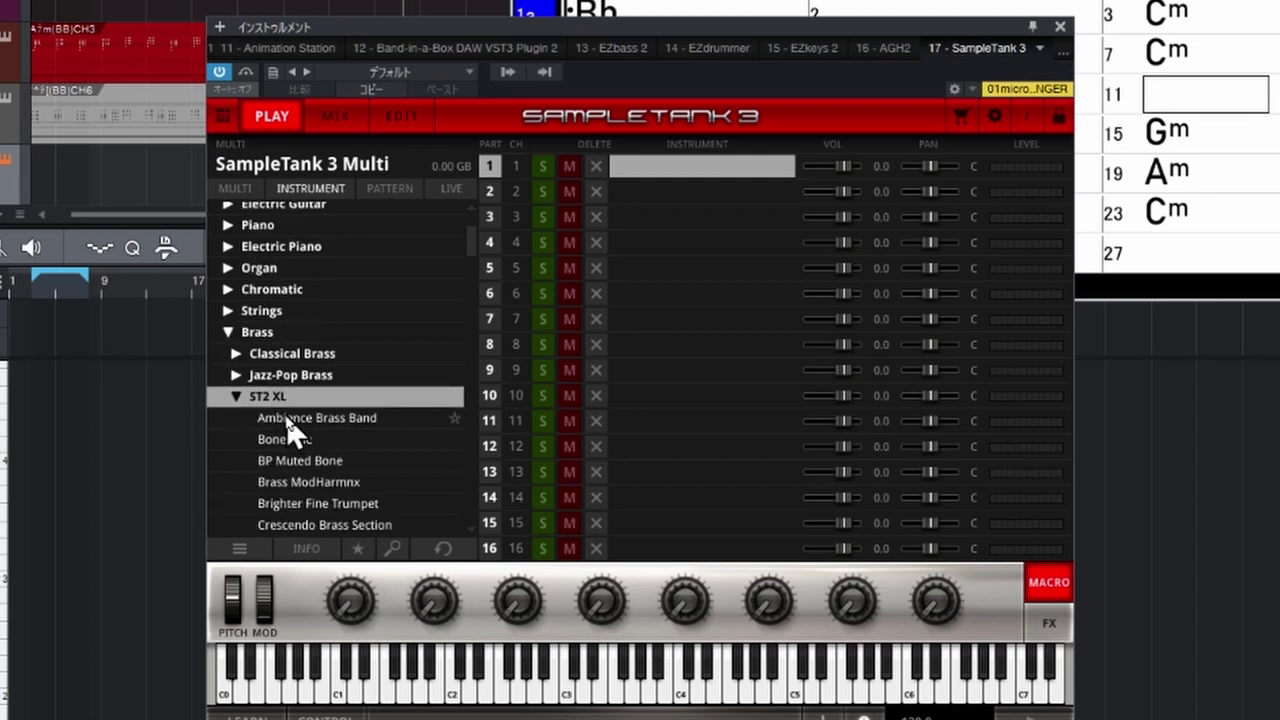
scroll(287, 428, "down", 3)
scroll(290, 425, "down", 3)
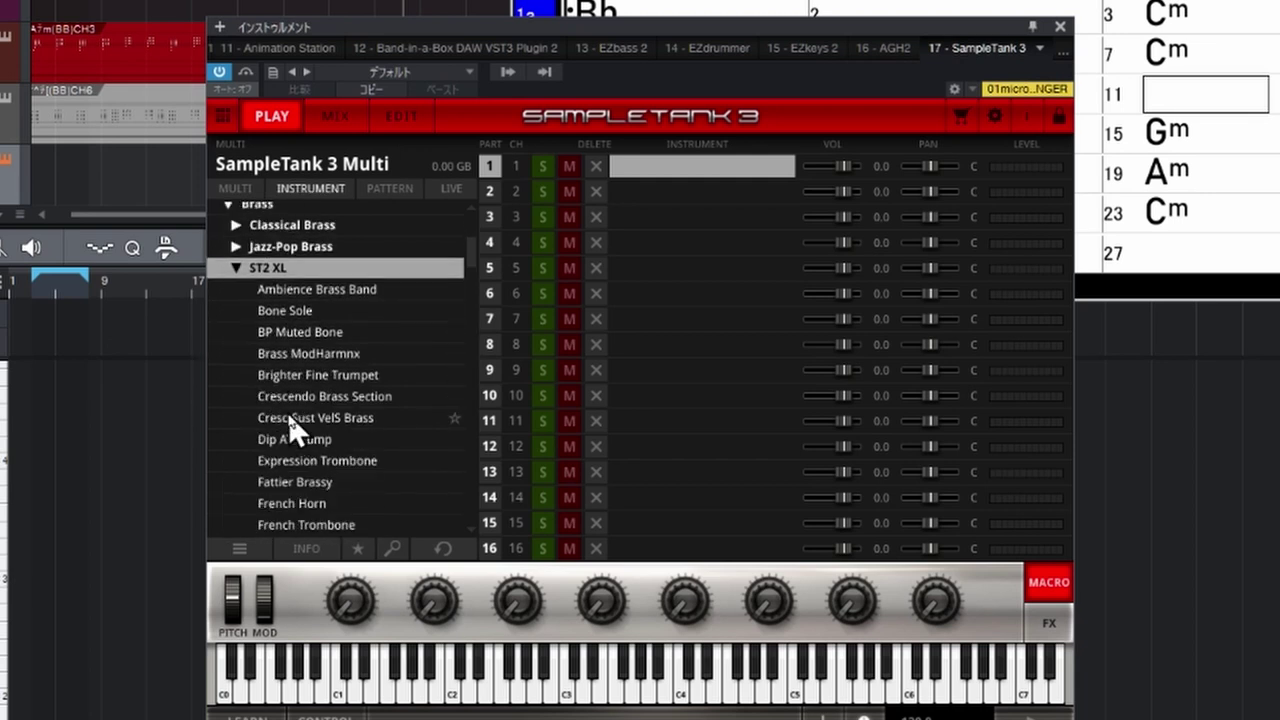
left_click(308, 362)
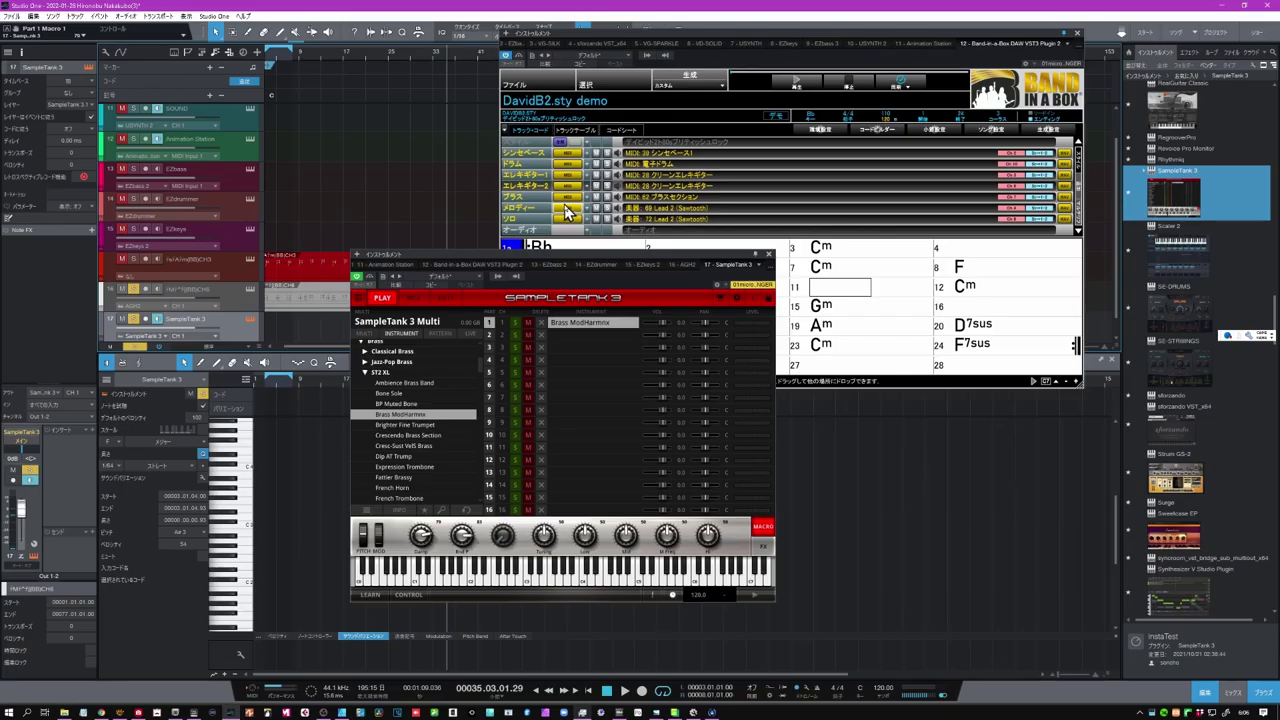
- Place the Band-in-a-Box brass MIDI on the SampleTank 3 track at bar 1 and audition it
left_click_drag(567, 208, 286, 340)
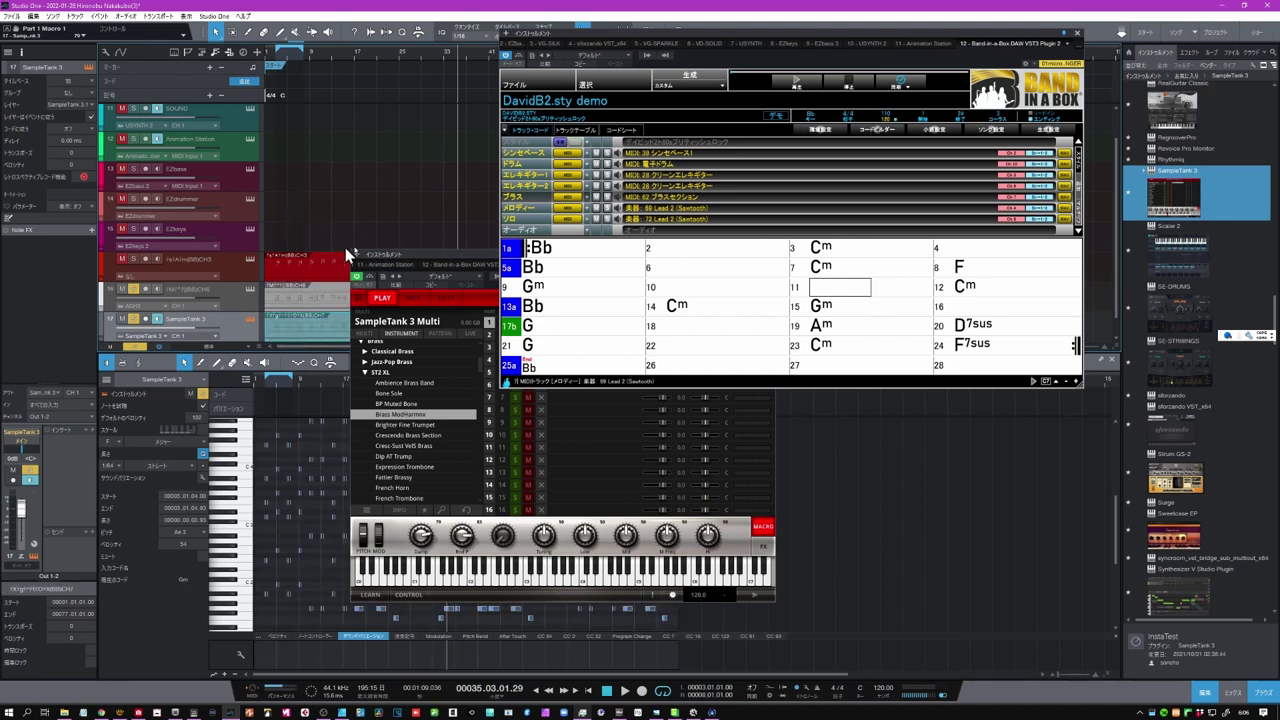
left_click_drag(422, 258, 576, 310)
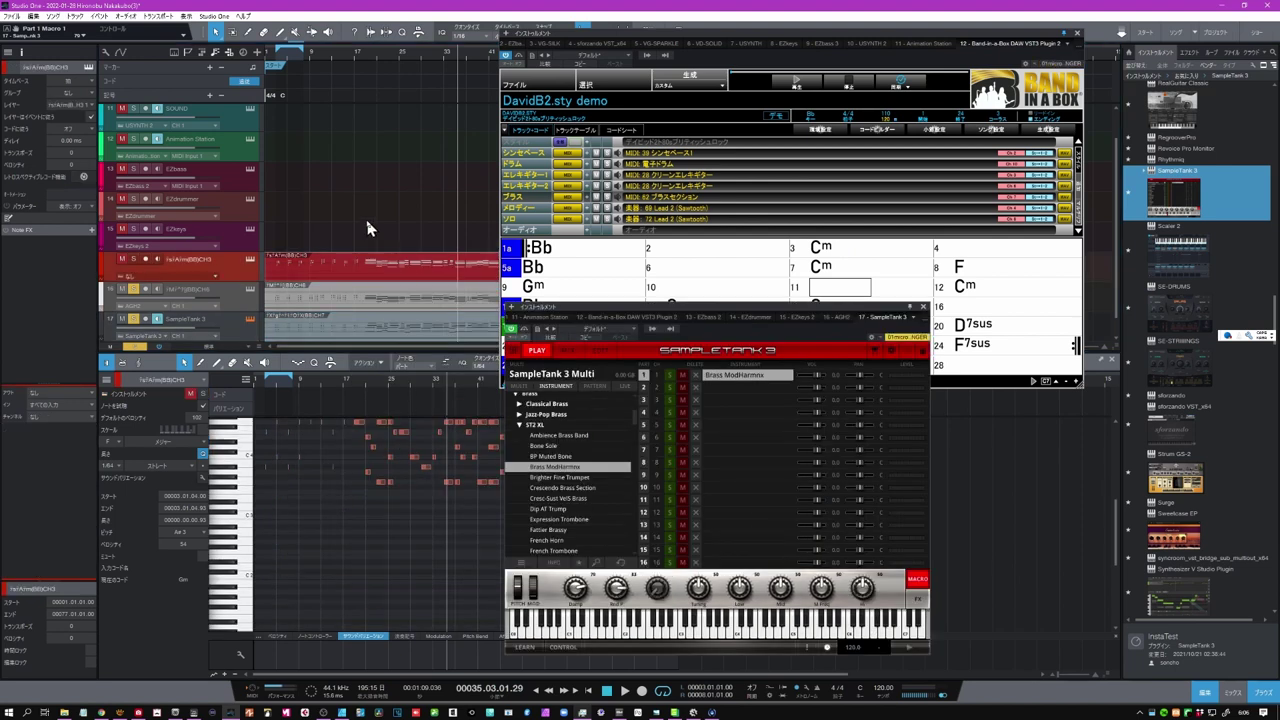
double_click(367, 54)
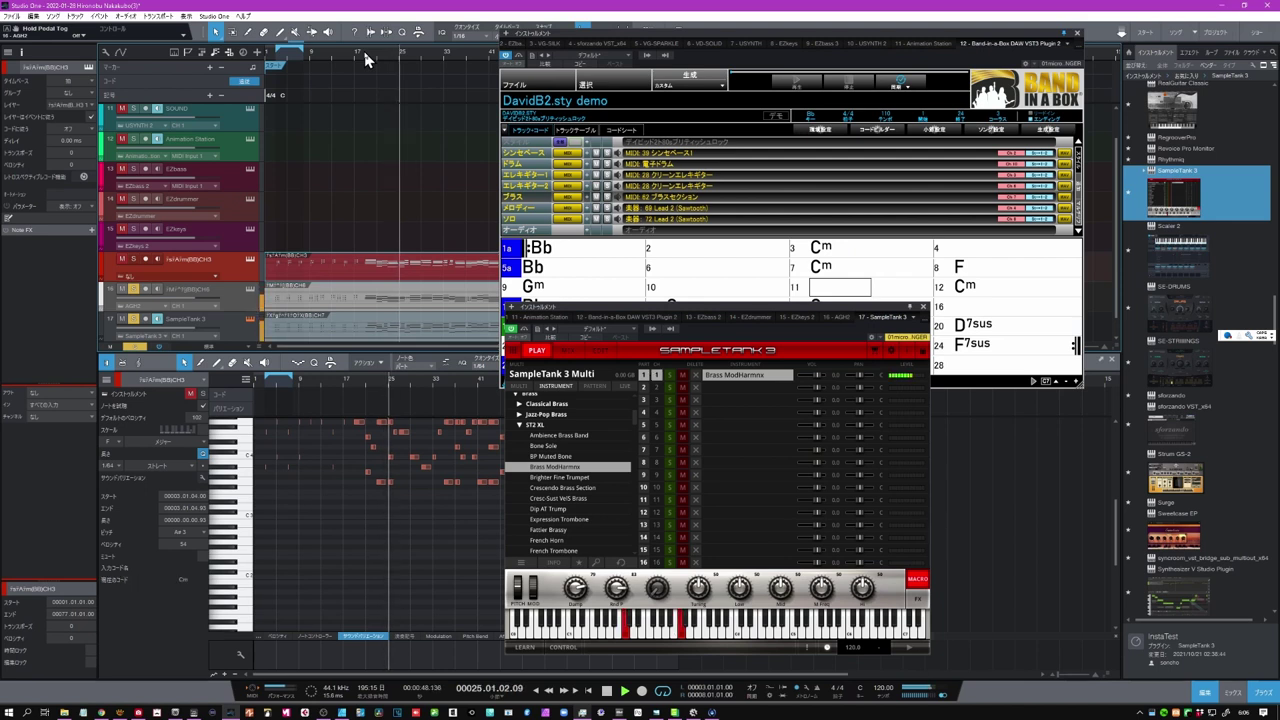
left_click(607, 691)
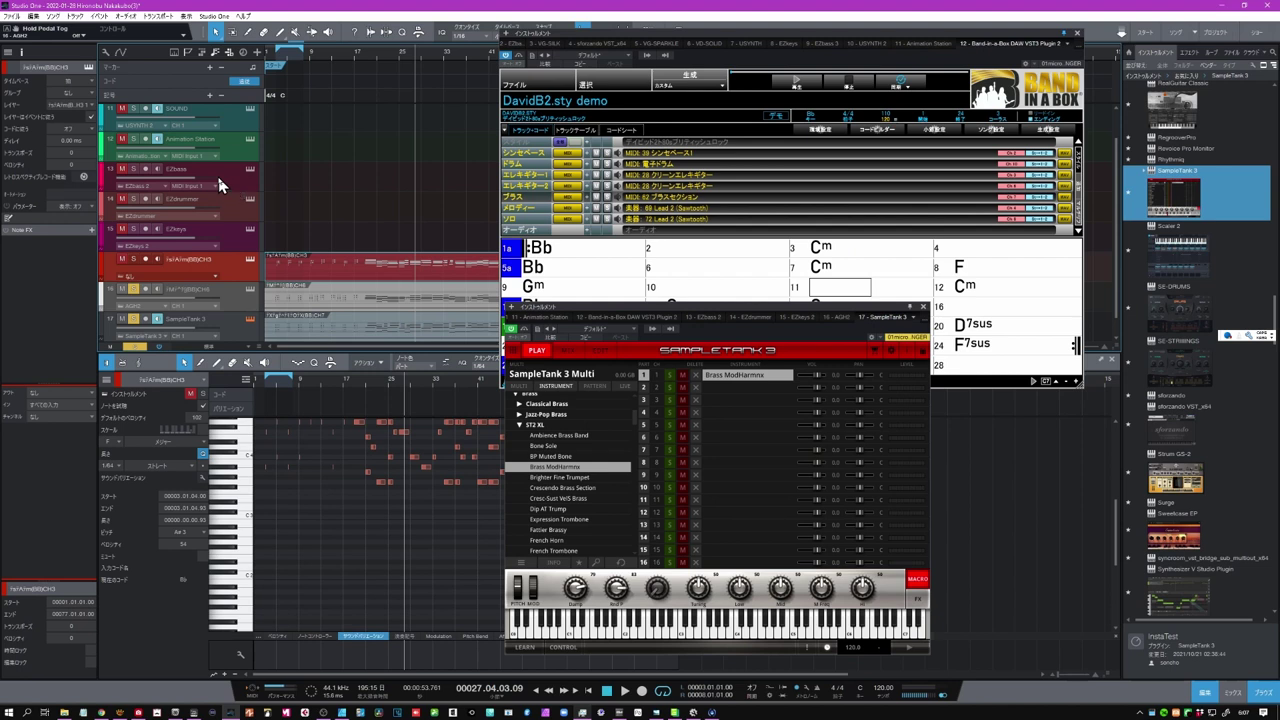
- Solo the SOUND track, place the Band-in-a-Box melody MIDI on it at bar 1, and audition it
scroll(215, 180, "up", 1)
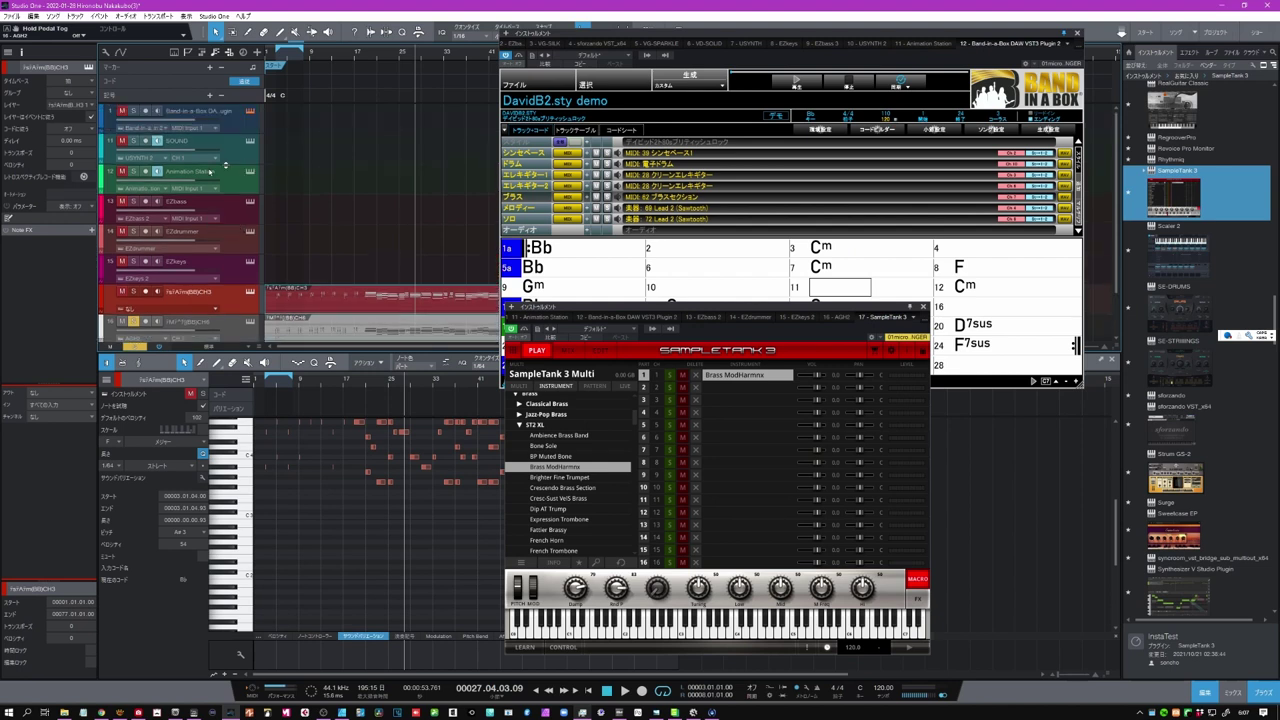
left_click(133, 140)
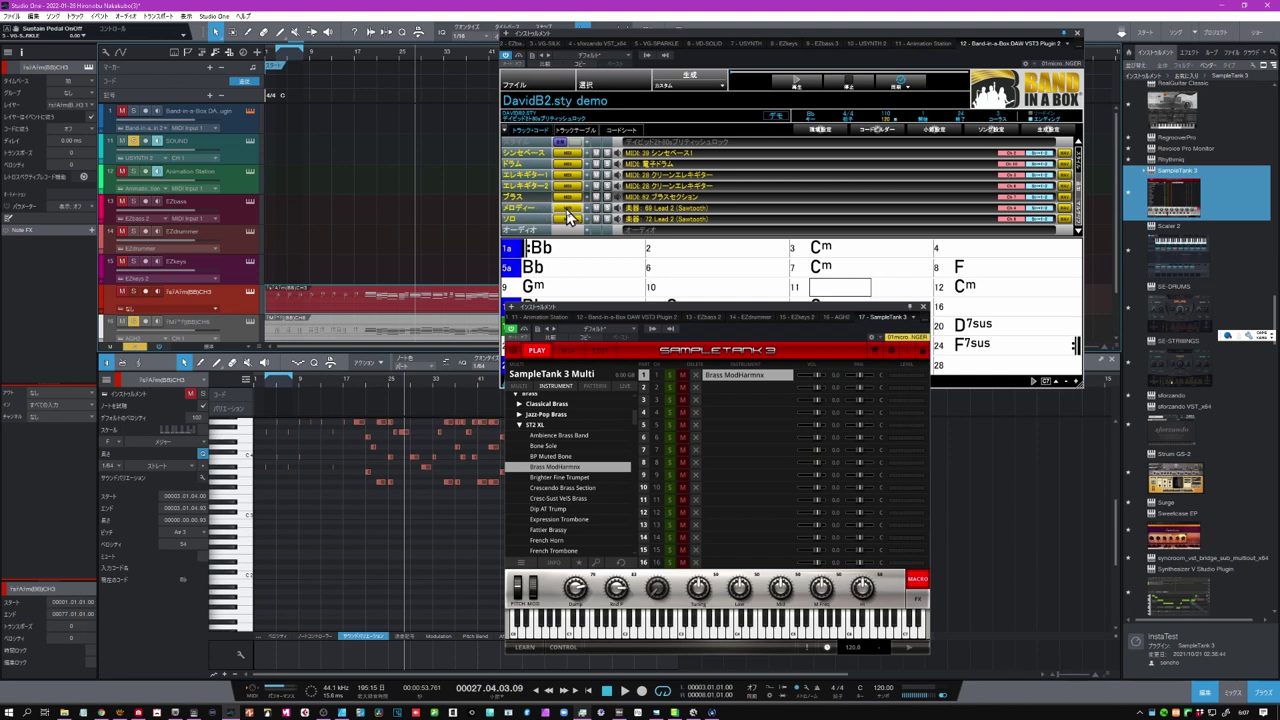
left_click_drag(569, 217, 270, 152)
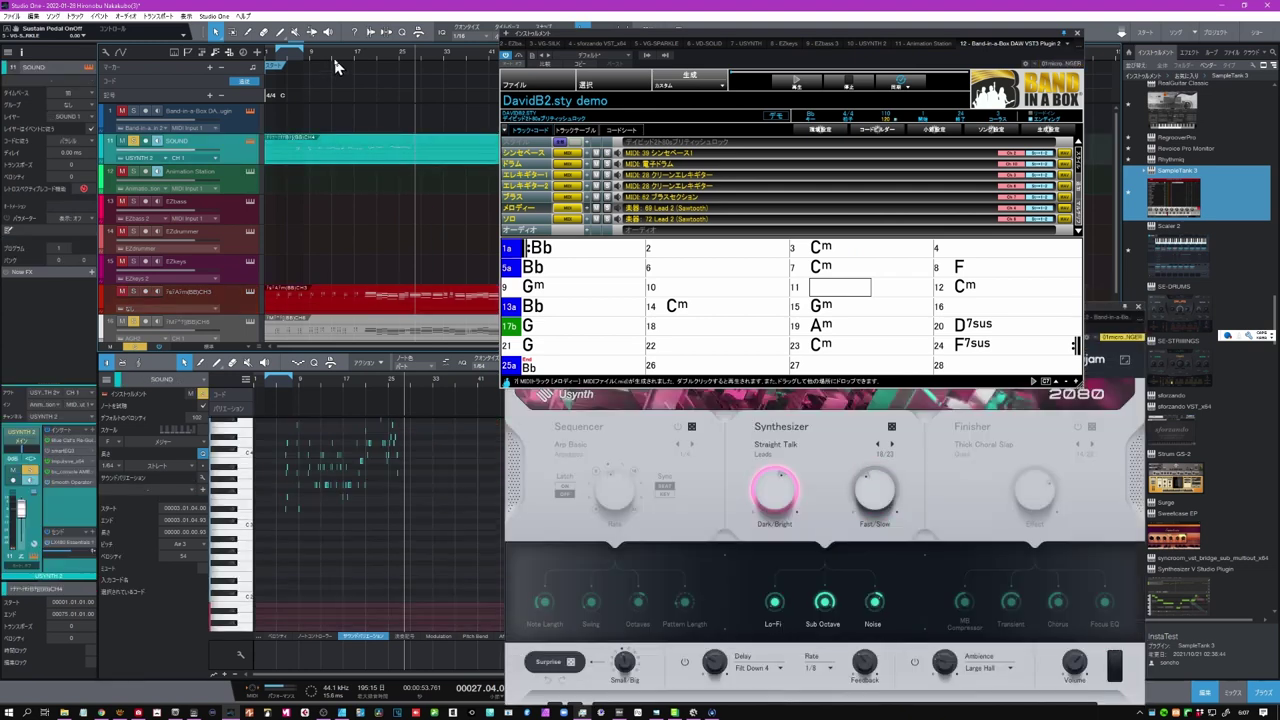
left_click_drag(335, 58, 328, 39)
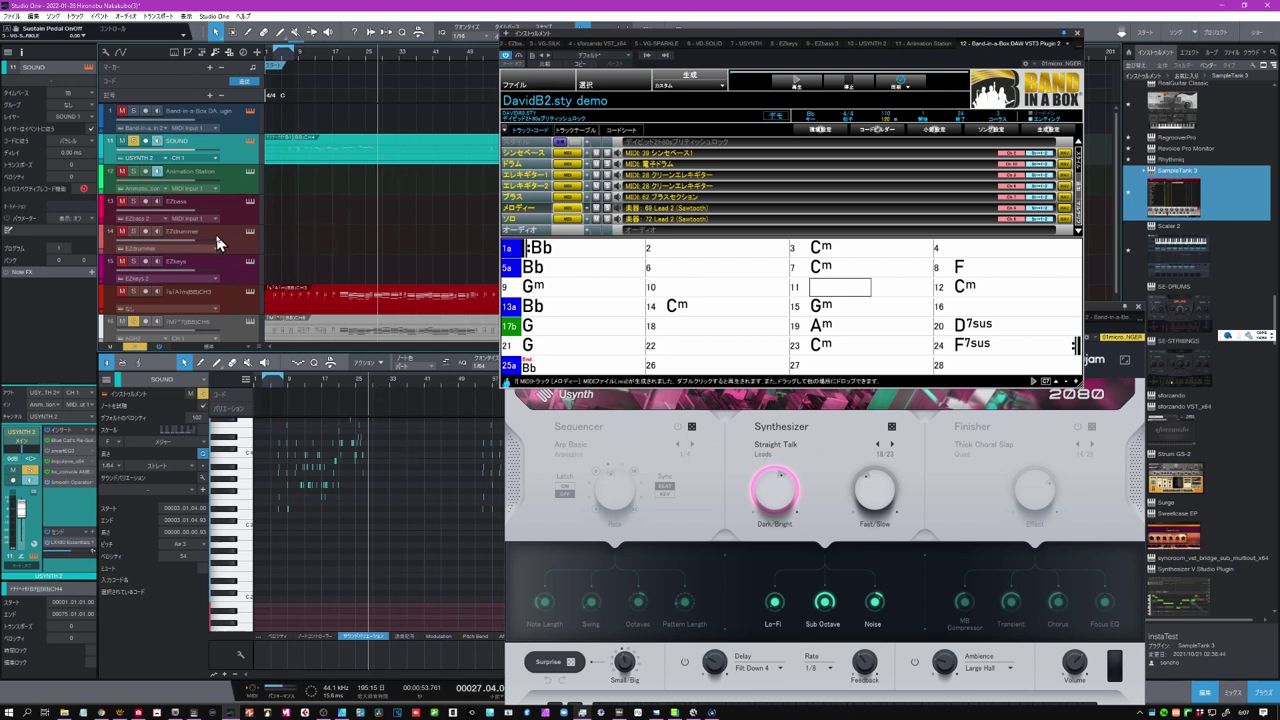
scroll(230, 245, "down", 2)
left_click(300, 58)
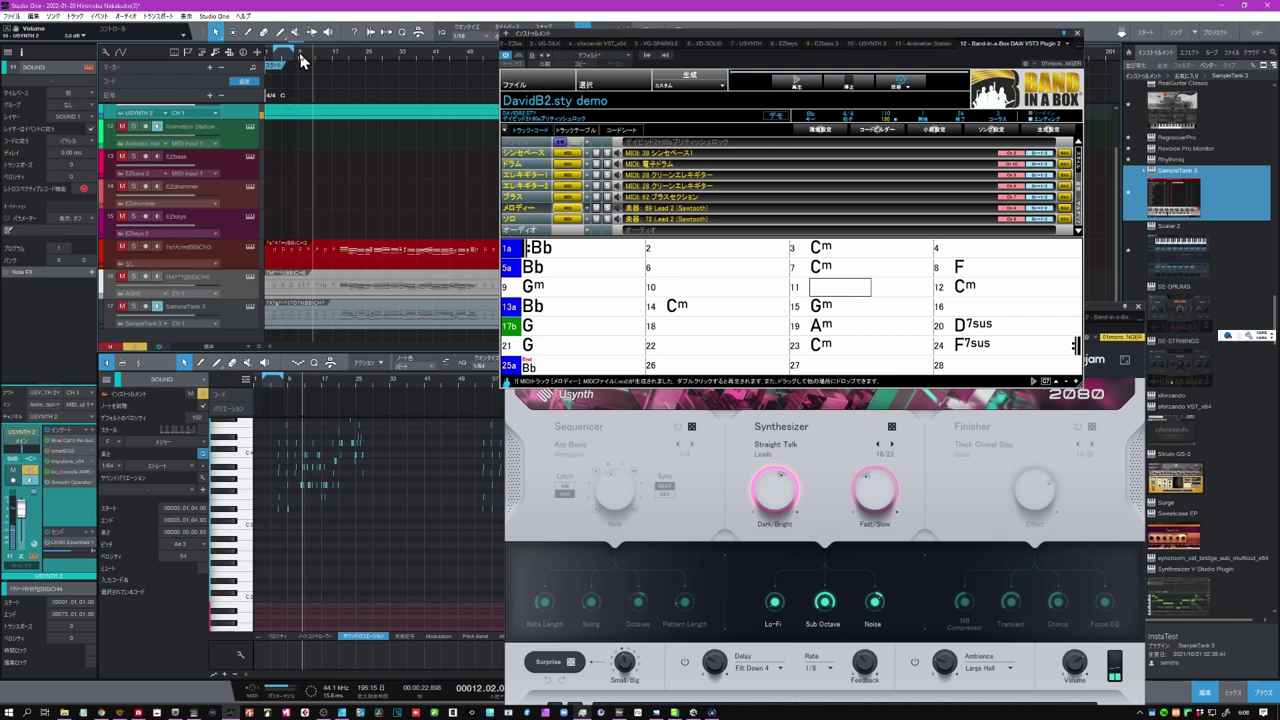
- Load the Anamorphic preset from the factory Leads category of Usynth 2080 on the SOUND track
left_click(840, 418)
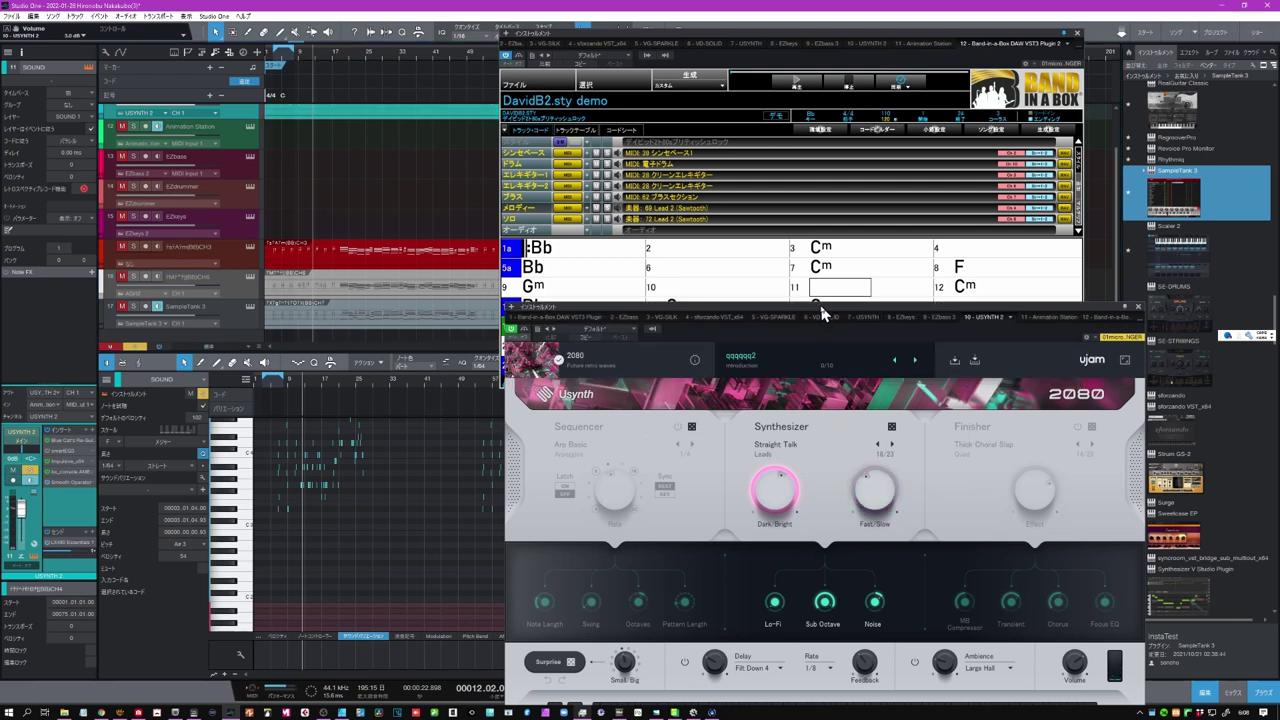
left_click_drag(821, 307, 796, 220)
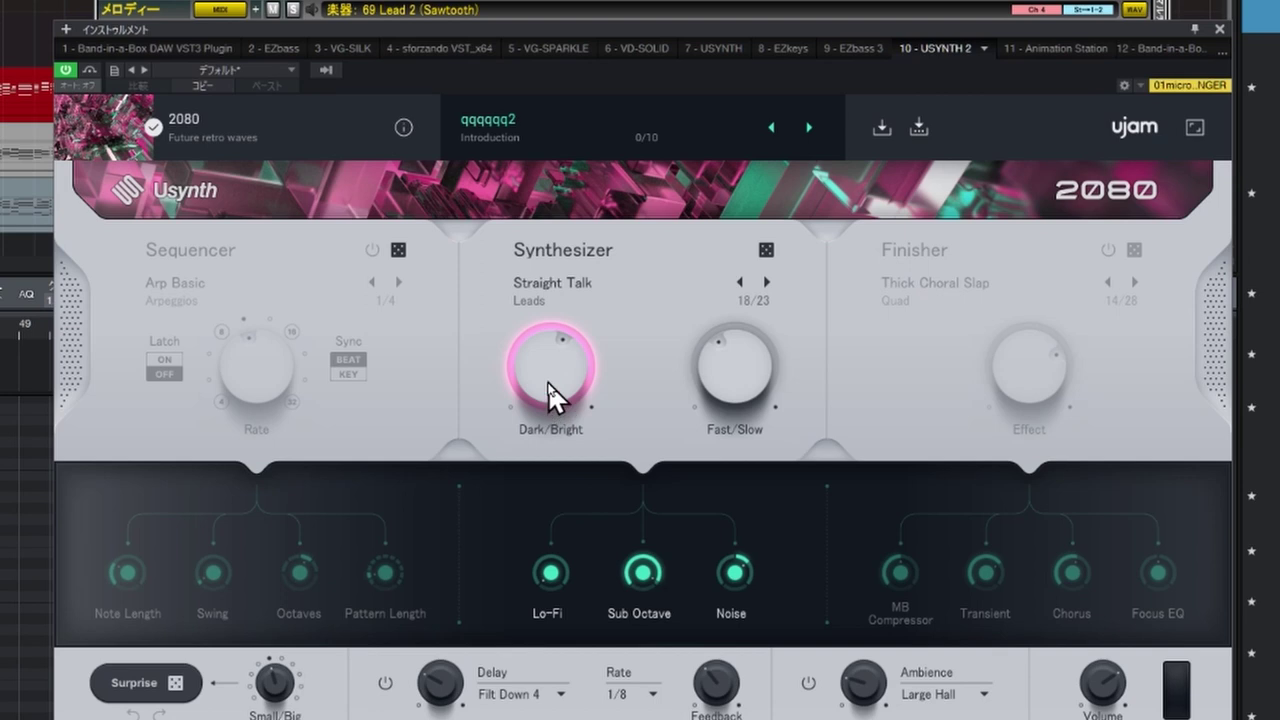
left_click_drag(548, 381, 261, 113)
left_click(262, 118)
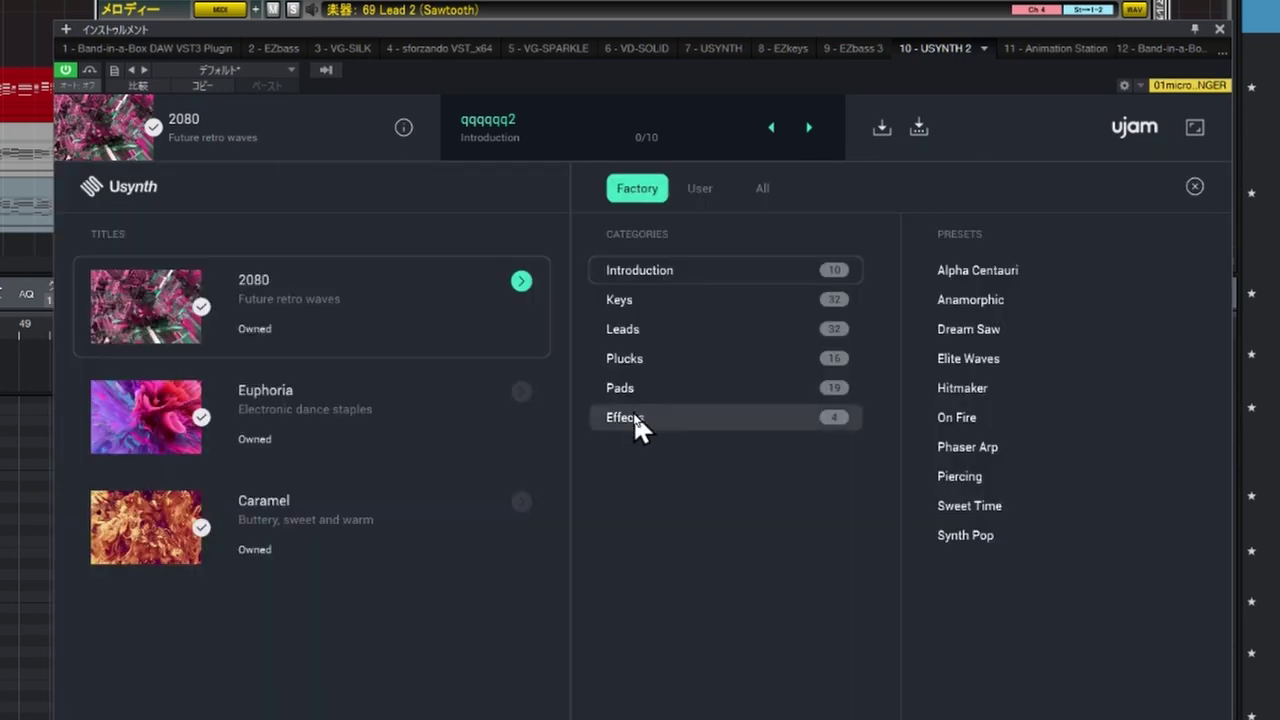
left_click(639, 332)
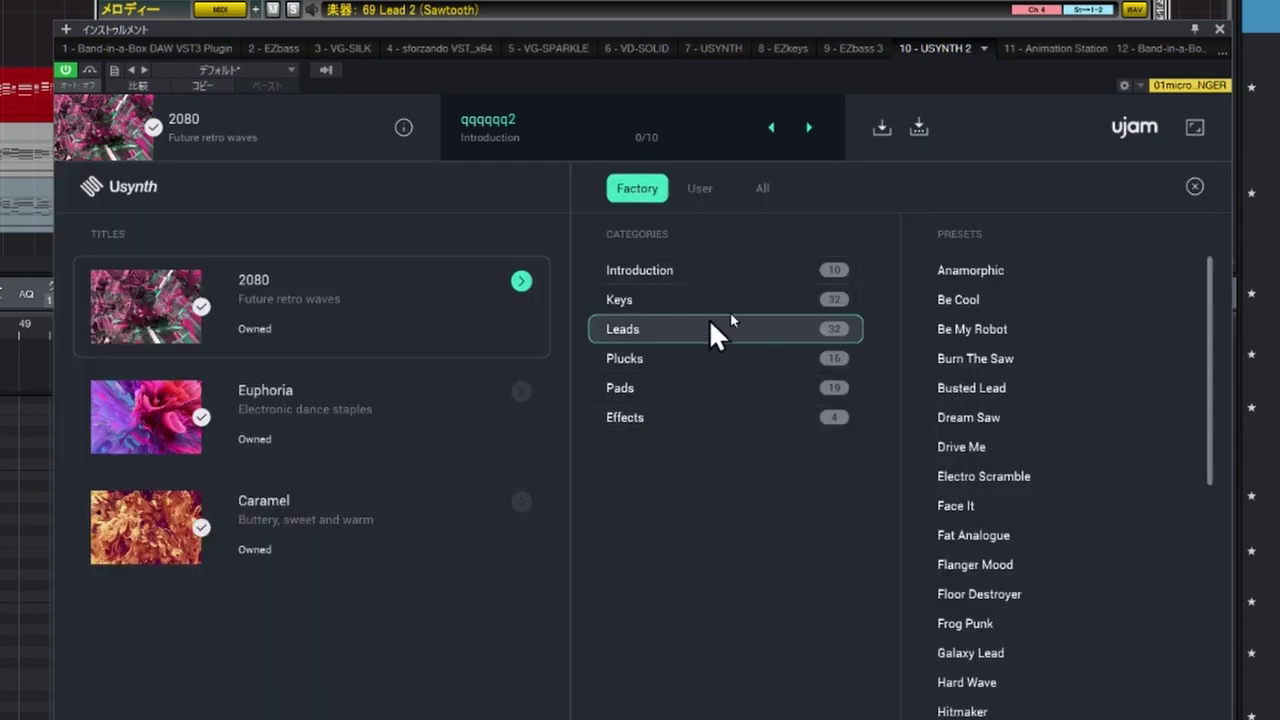
left_click(964, 269)
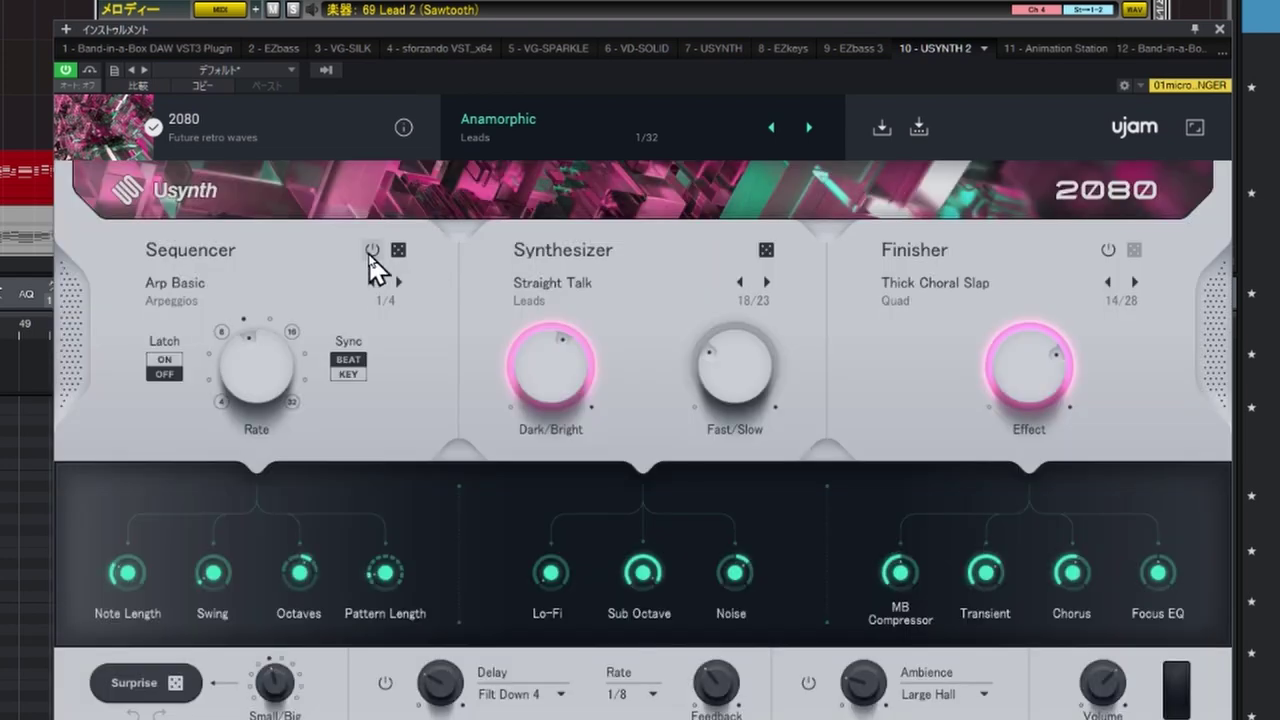
- Turn off the Sequencer and Finisher in Usynth 2080 and raise the synthesizer's Dark/Bright knob
left_click(371, 250)
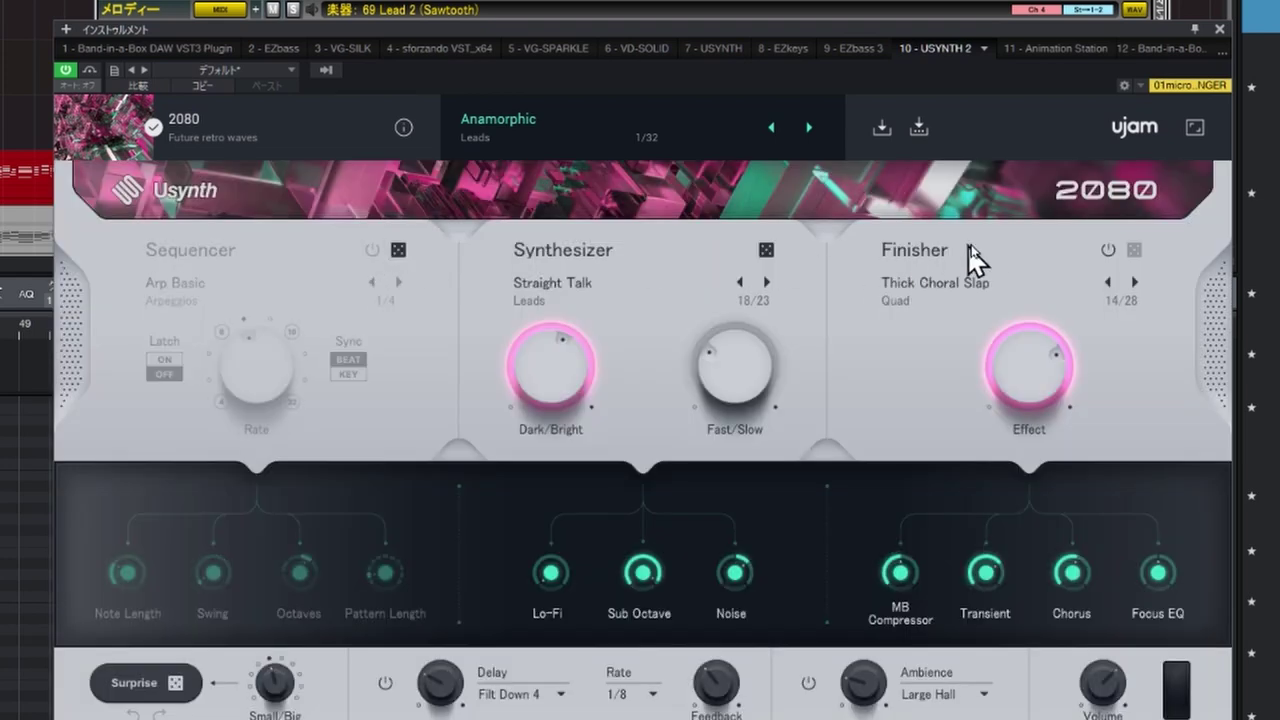
left_click(1107, 250)
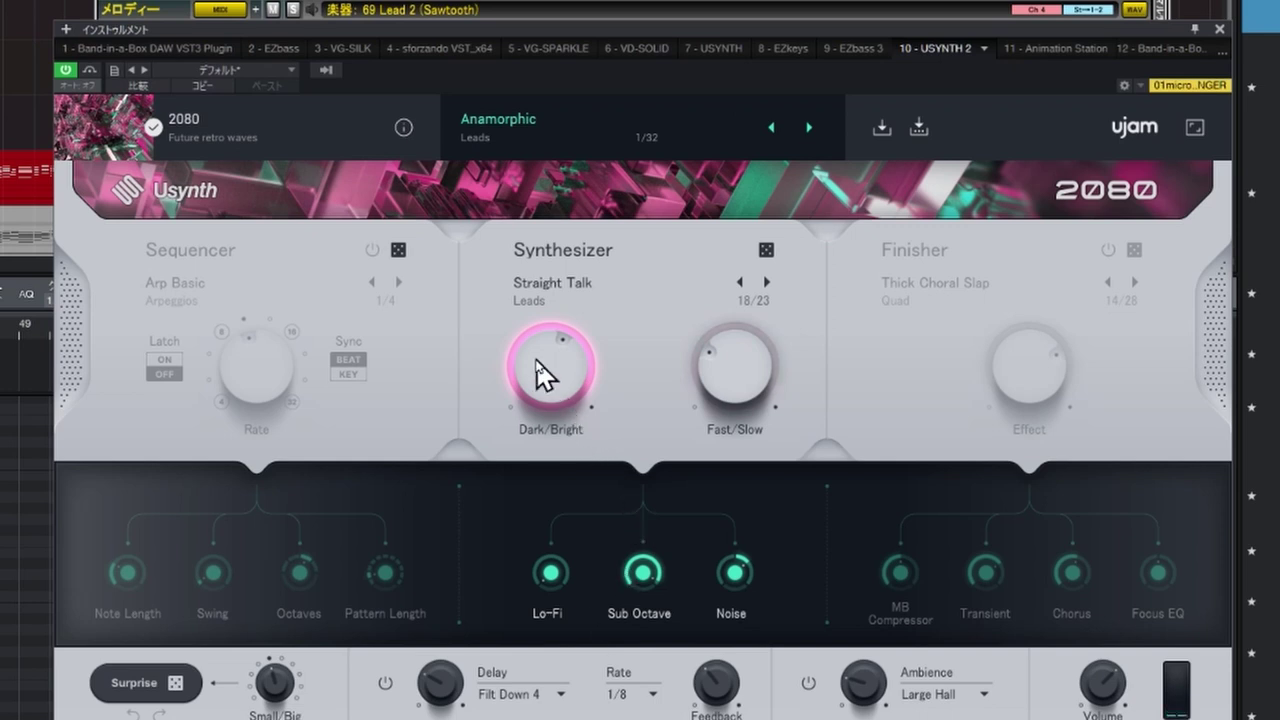
left_click_drag(540, 375, 550, 325)
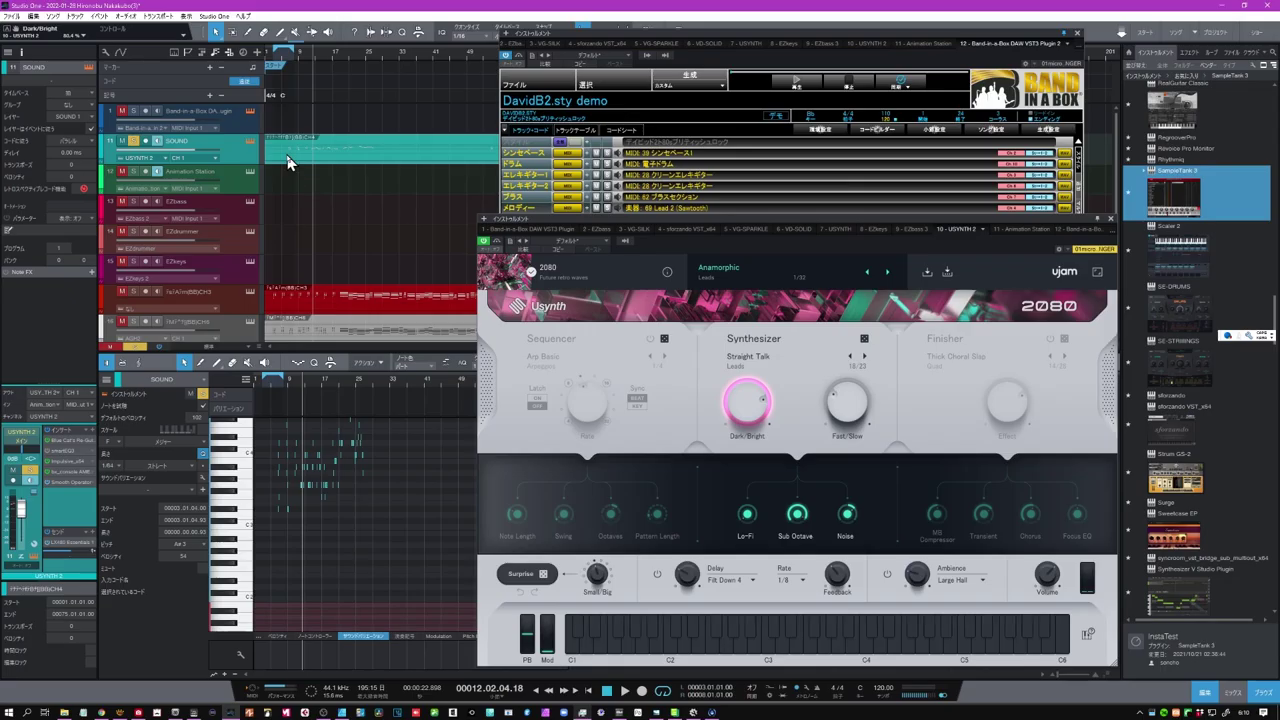
- Play the SOUND track's melody briefly with the adjusted synth sound and bring the Band-in-a-Box window back to the front
key("space")
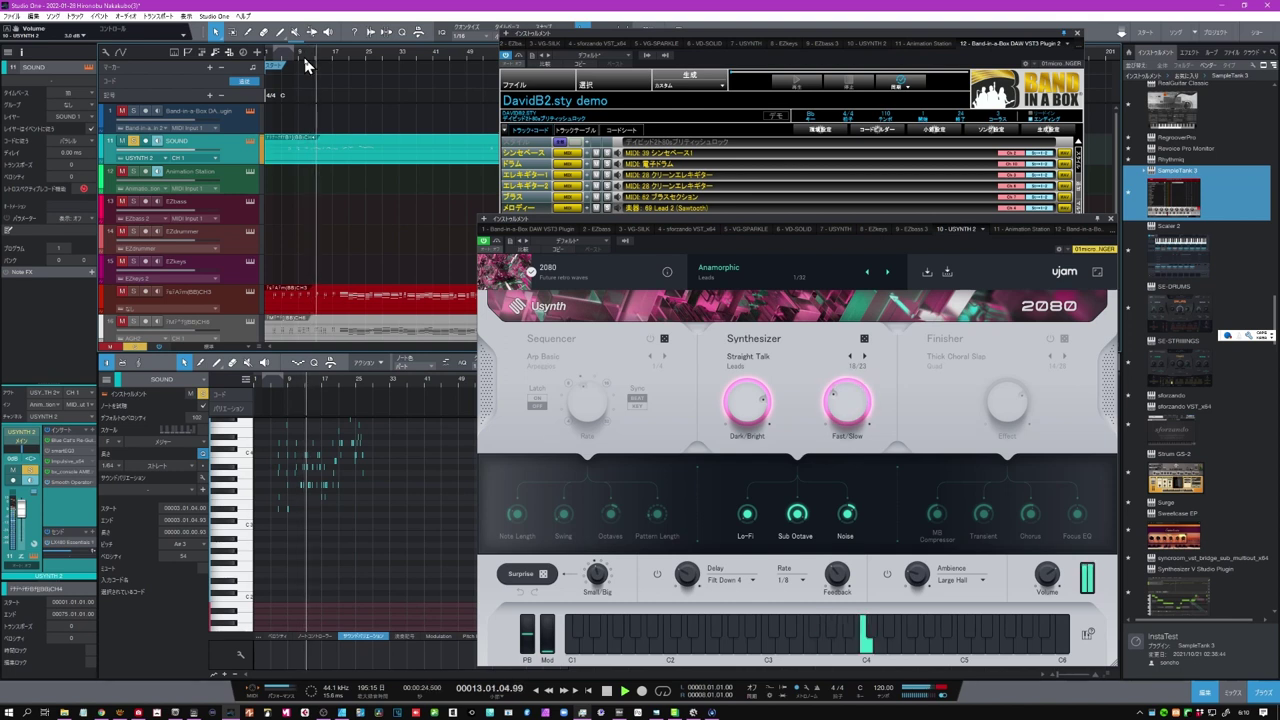
key("space")
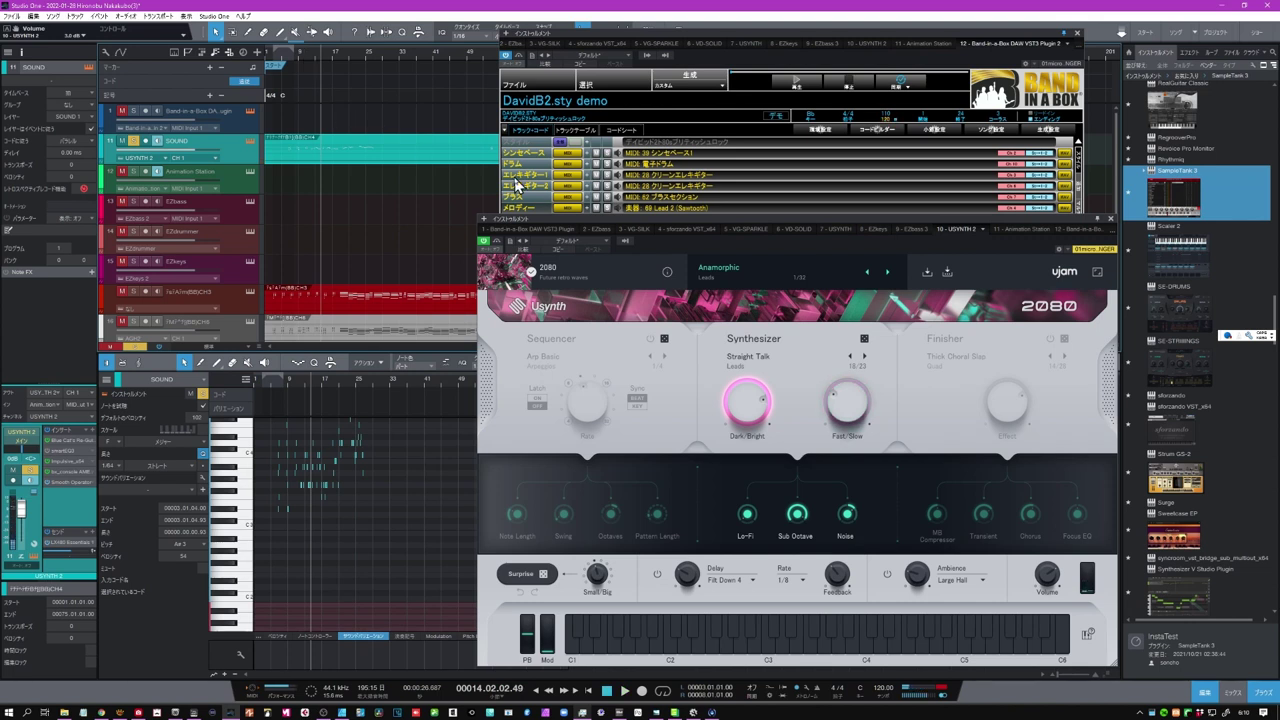
left_click(826, 209)
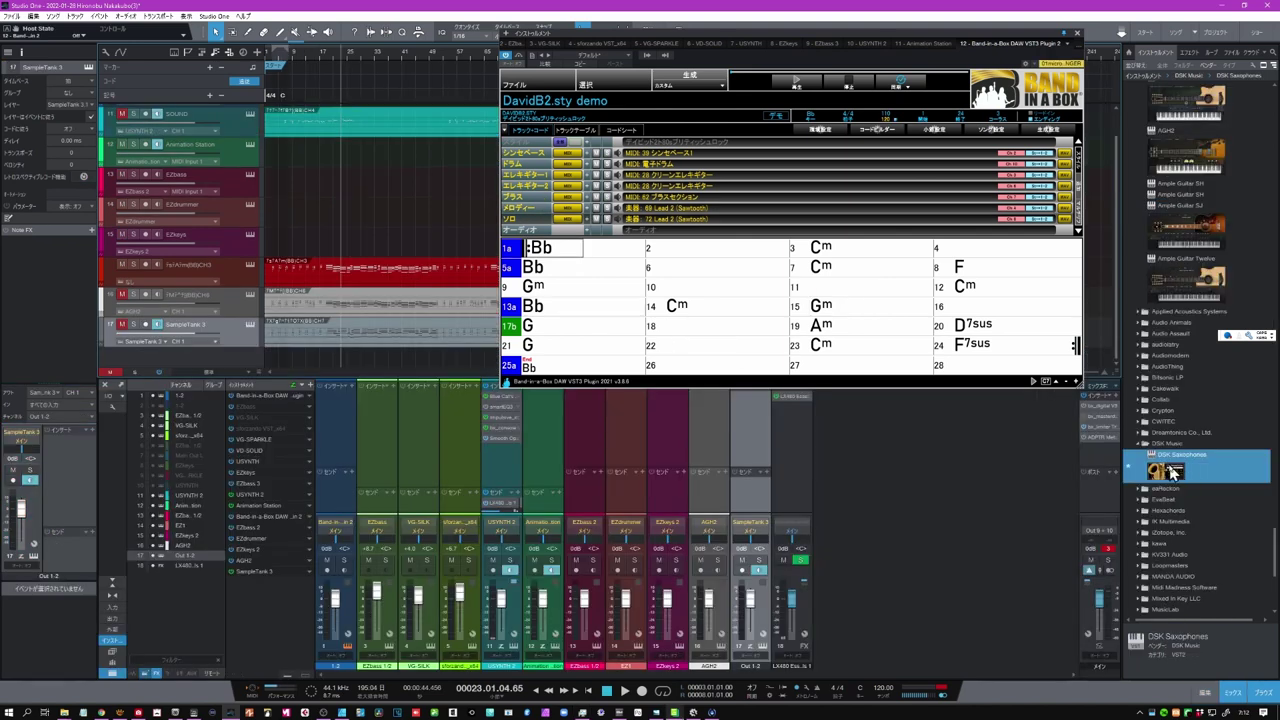
- Add a DSK Saxophones instrument track, place the Band-in-a-Box solo MIDI on it at bar 1, and audition it soloed
left_click_drag(1172, 472, 392, 366)
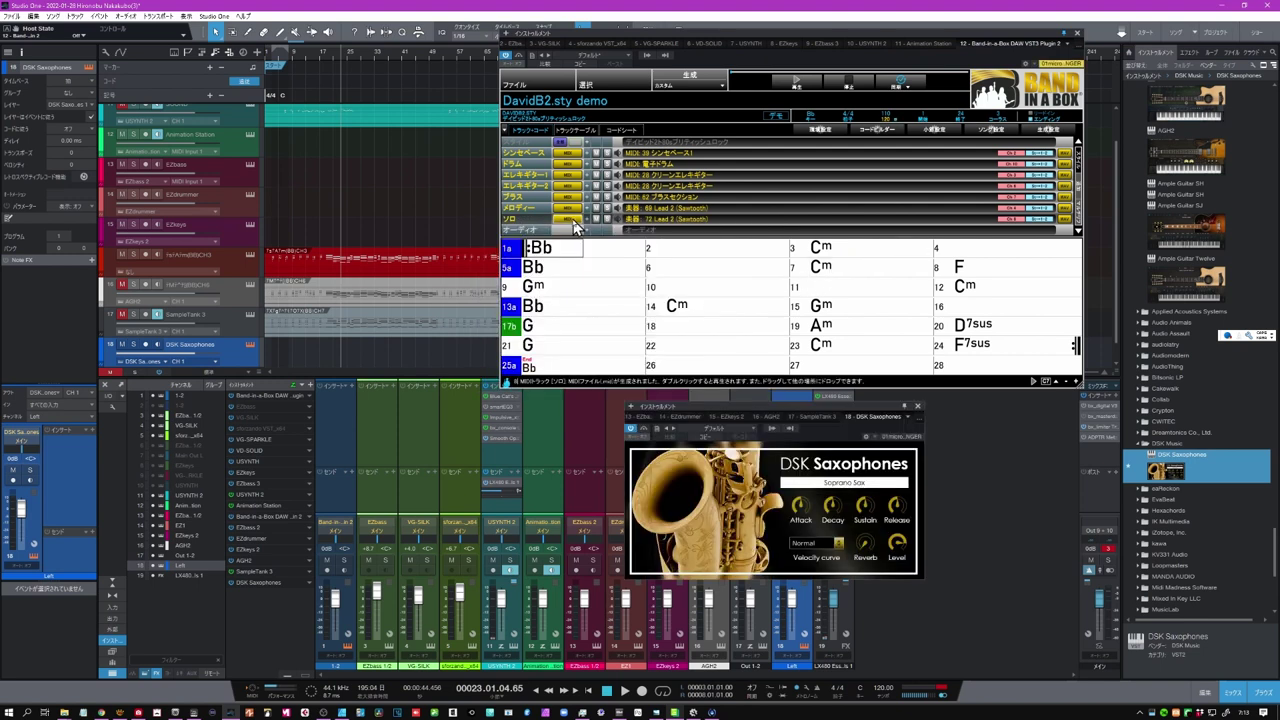
left_click_drag(564, 220, 280, 366)
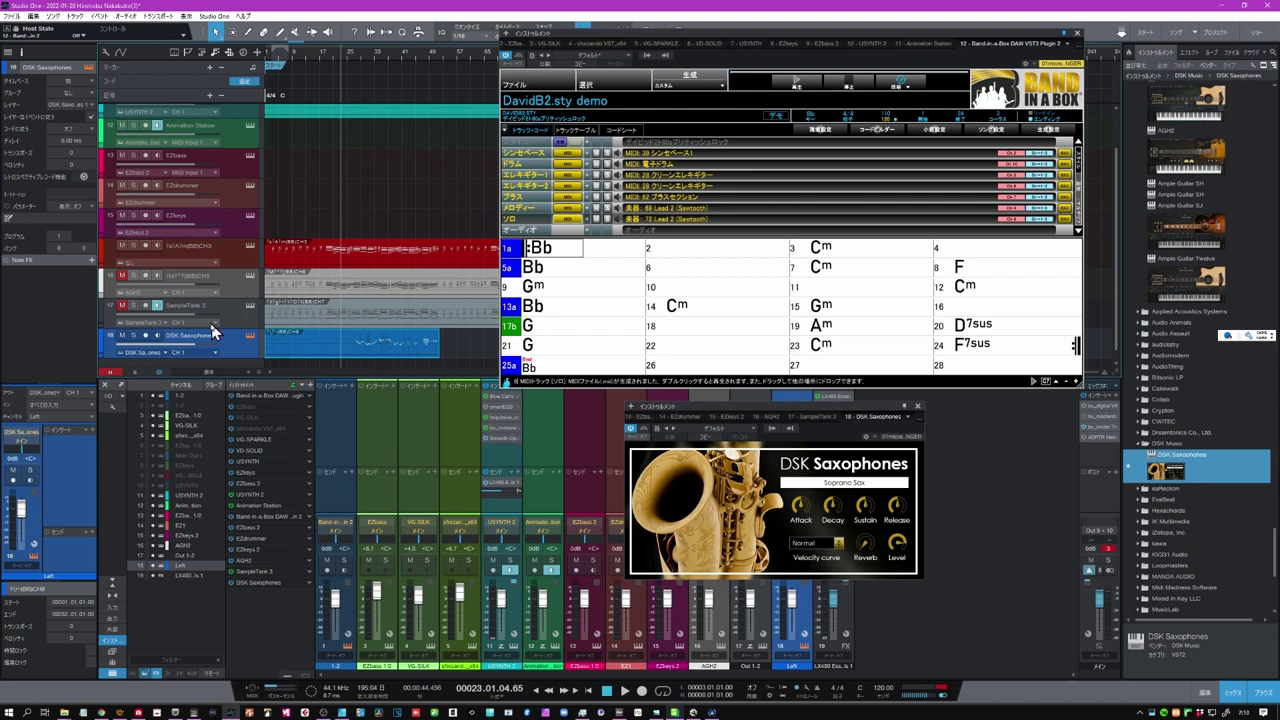
left_click(133, 335)
key("space")
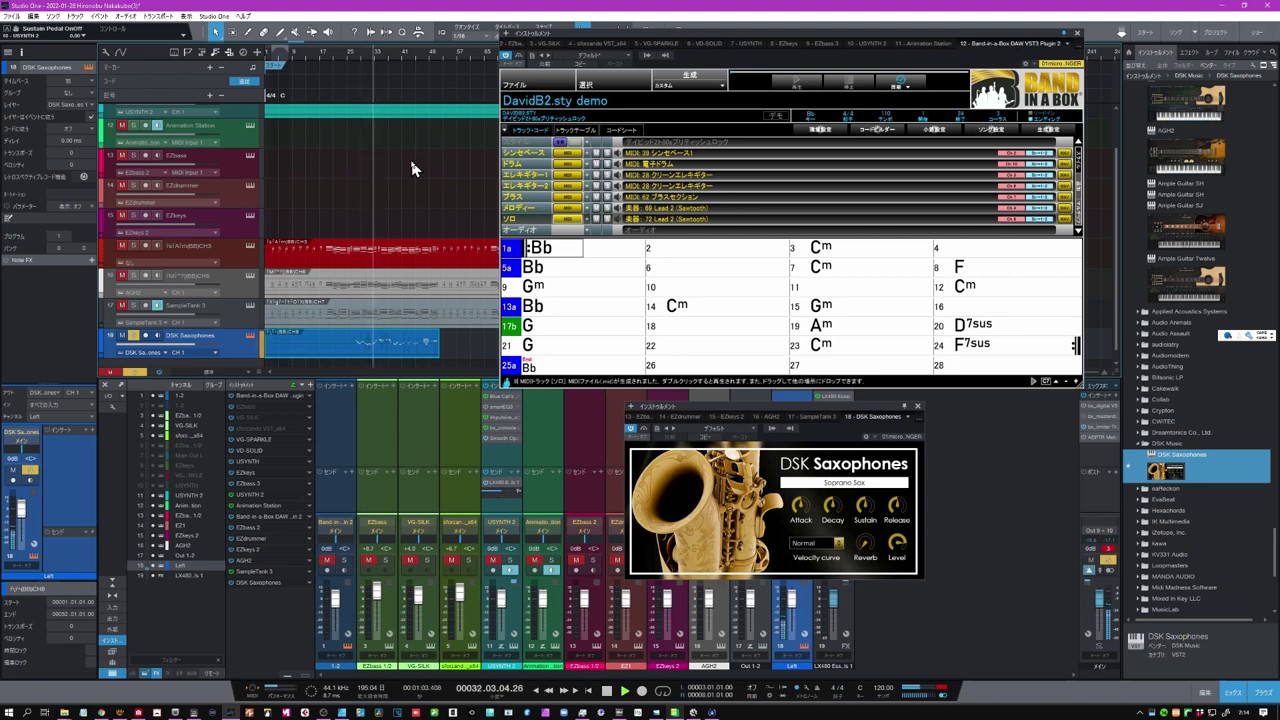
left_click(608, 692)
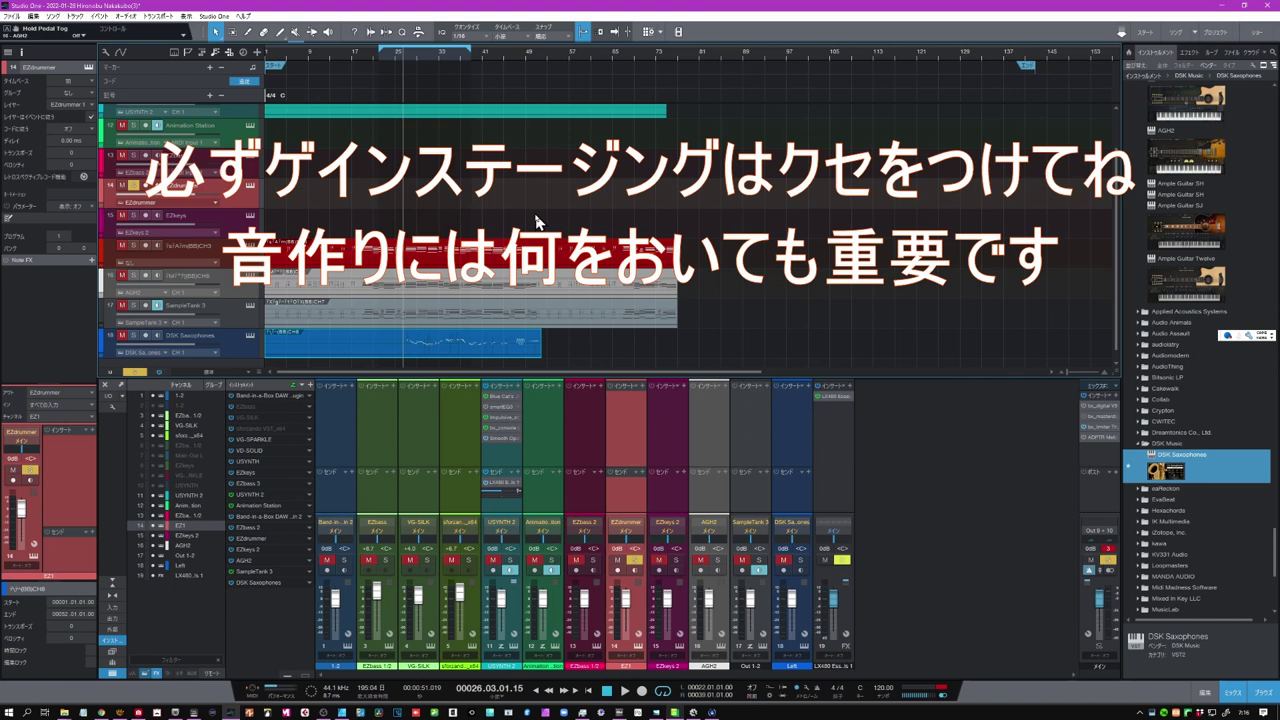
- Insert the VU Meter effect on the Band-in-a-Box channel and show its meter inside the mixer's insert area
left_click(1188, 58)
left_click_drag(1168, 265, 341, 423)
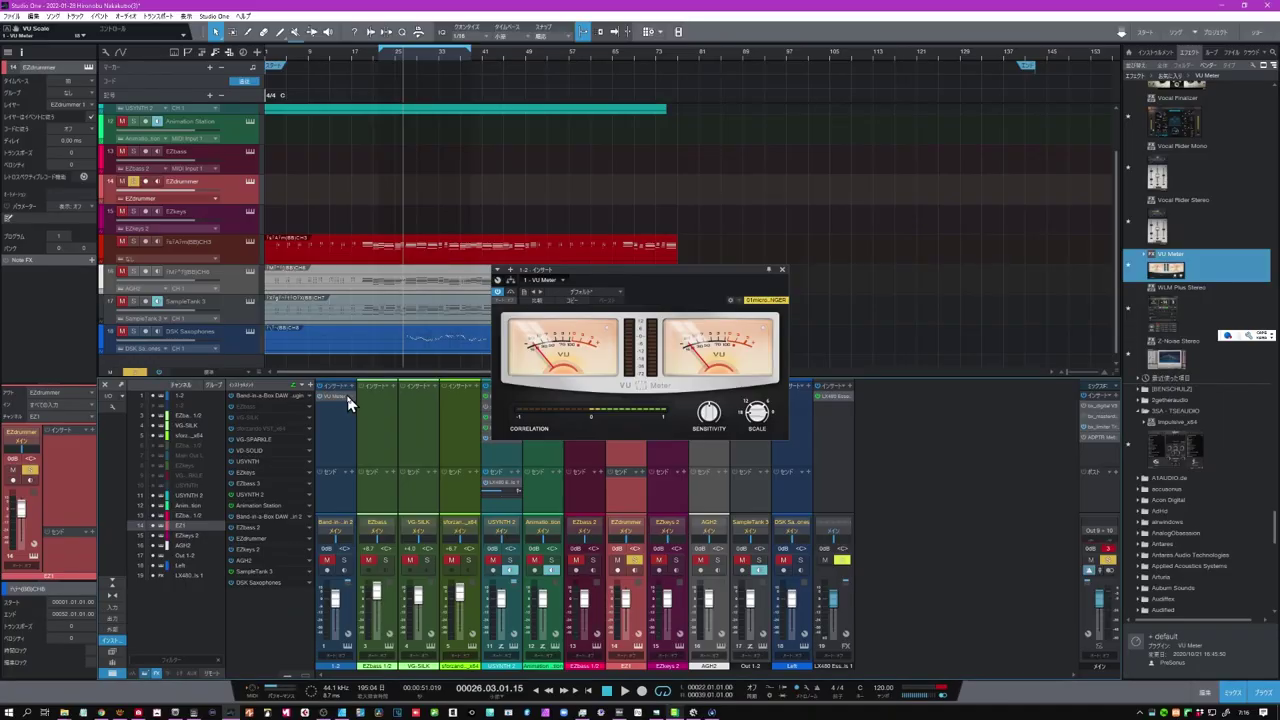
left_click(348, 403)
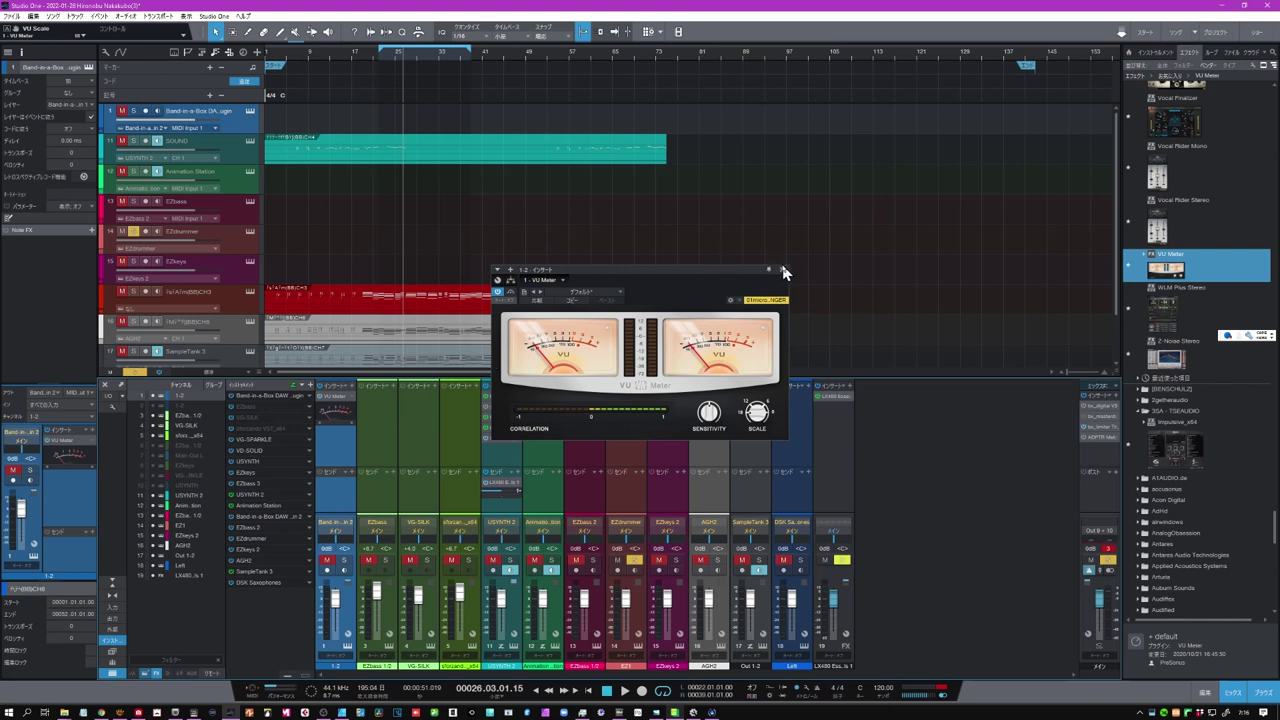
key("ctrl+space")
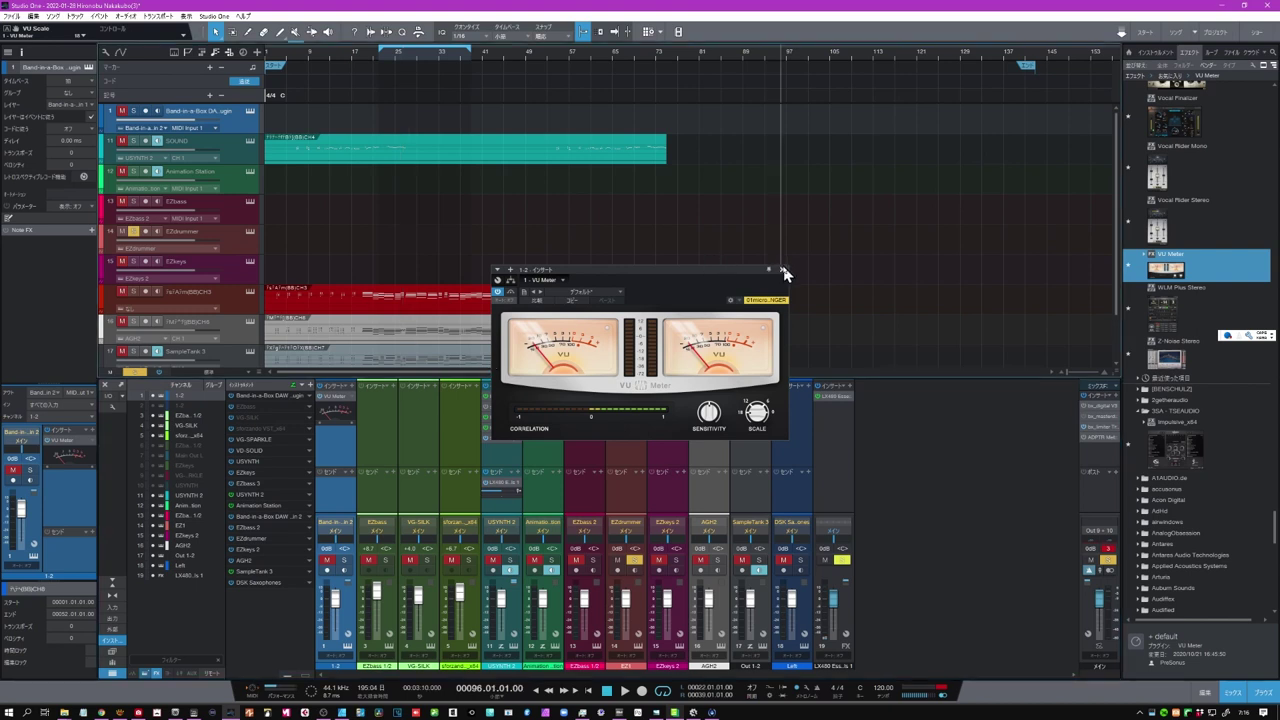
left_click(783, 270)
- Copy the VU Meter insert to all the instrument channels from EZbass through DSK Saxophones and close its window
left_click(381, 442)
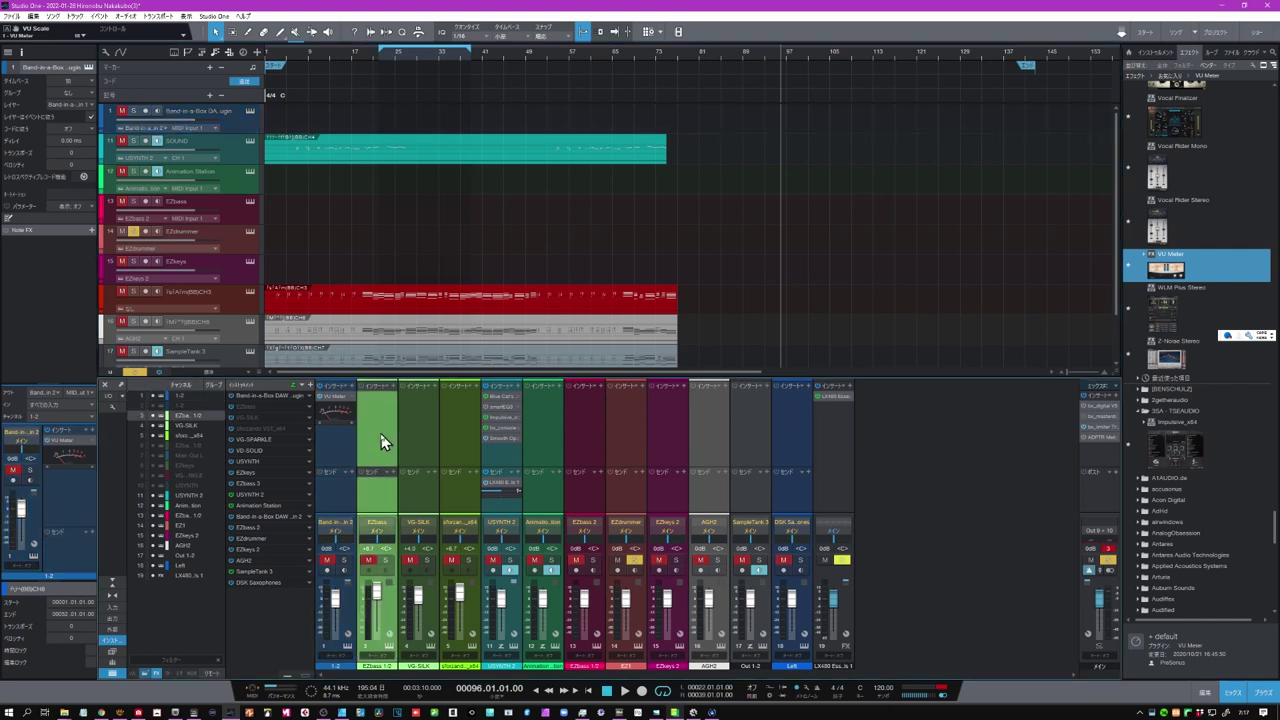
left_click(787, 419)
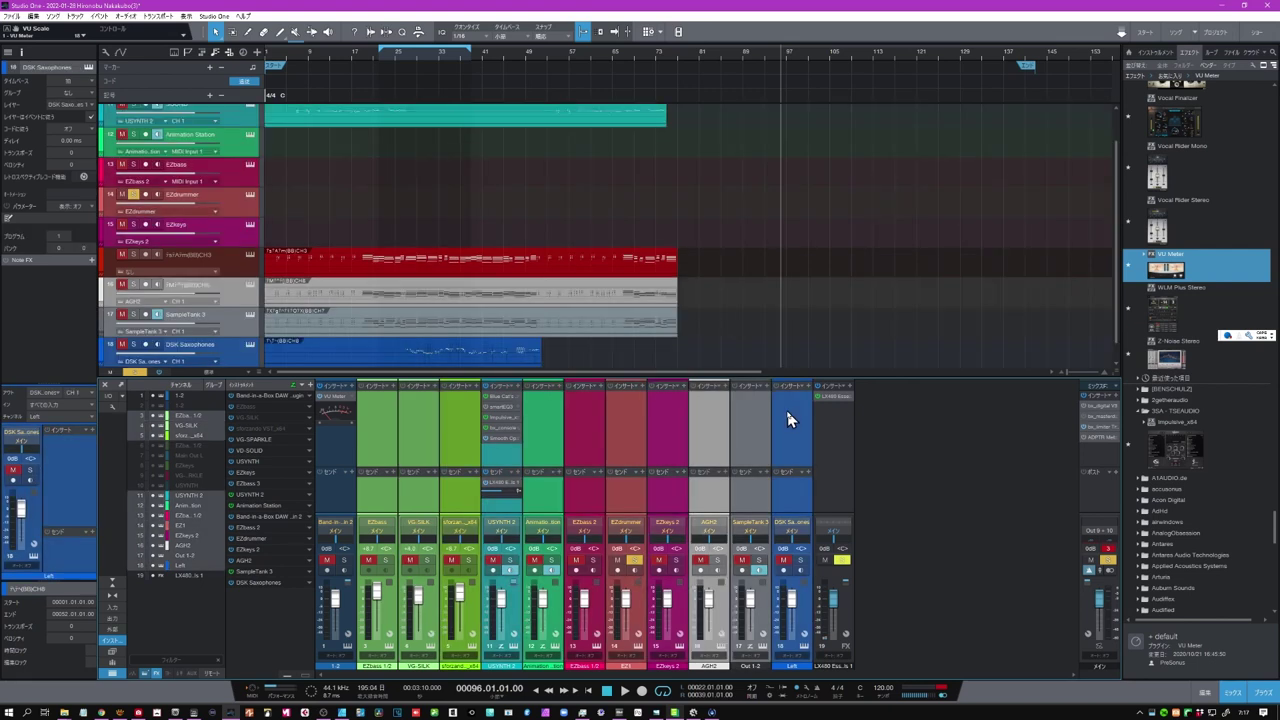
left_click_drag(330, 397, 371, 401)
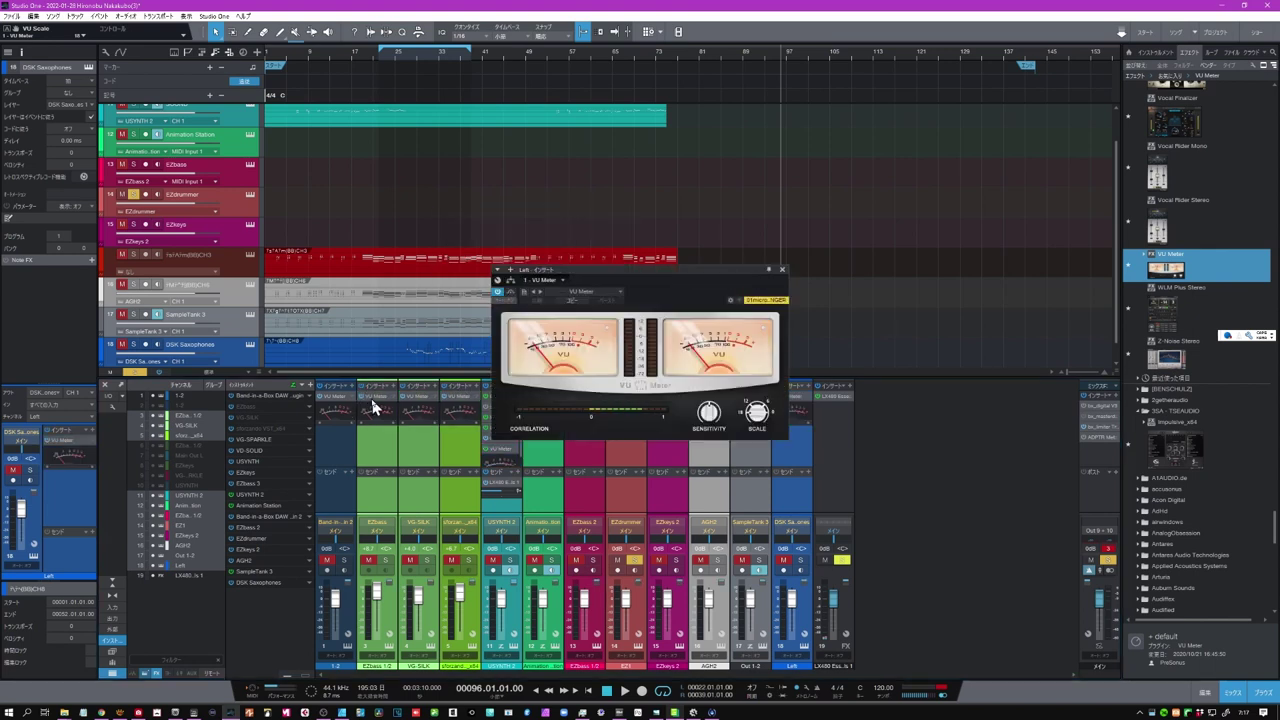
left_click(782, 270)
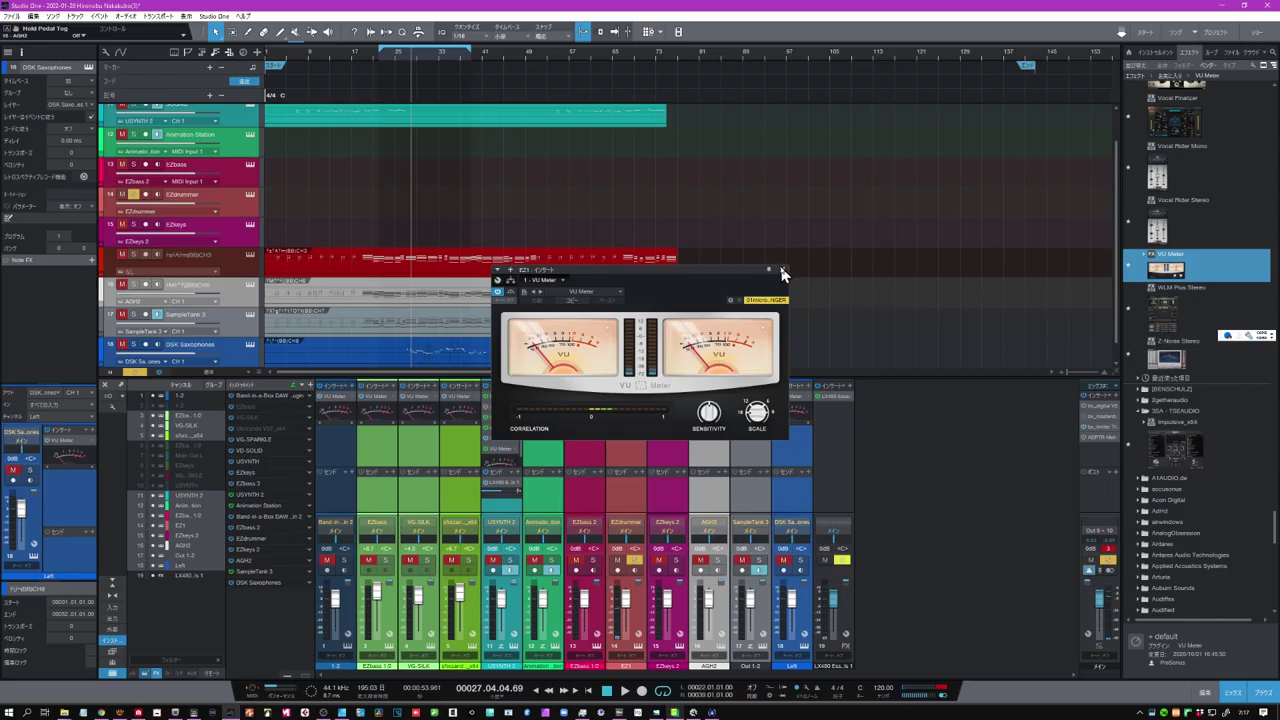
left_click(782, 271)
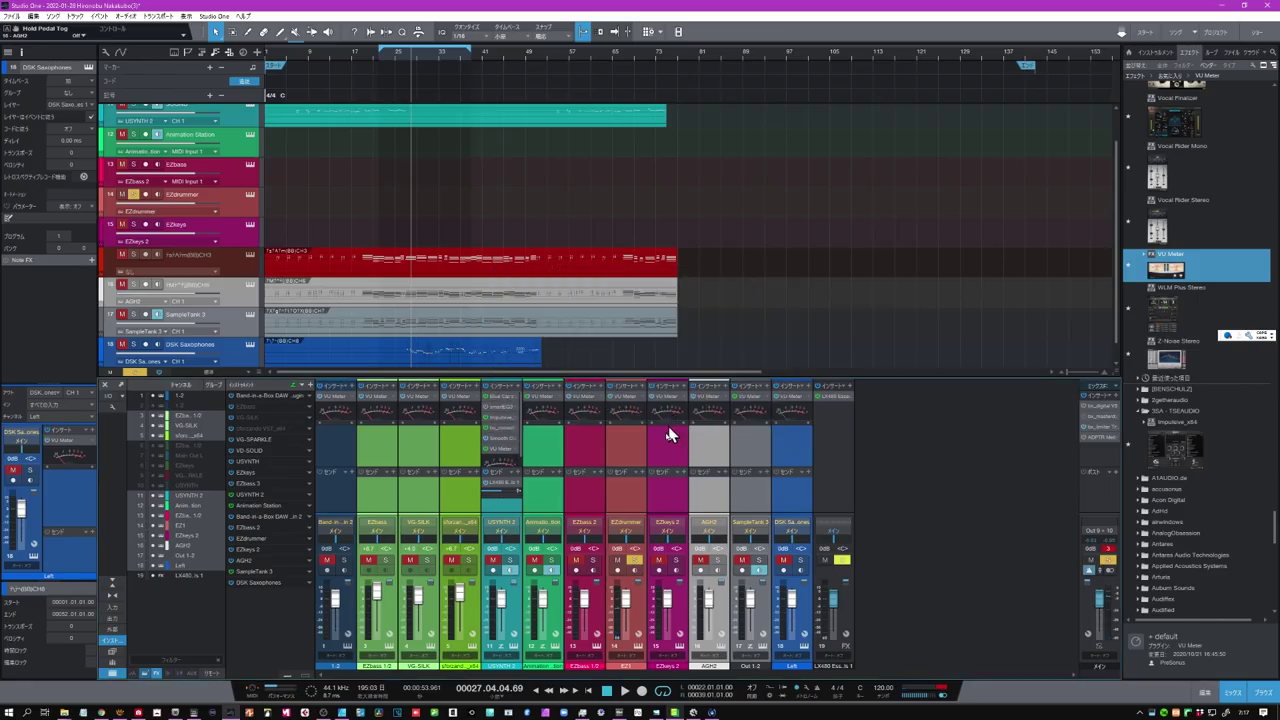
- Solo EZbass 2 and EZkeys 2 alongside EZdrummer and raise EZbass 2's input gain to +7.9 dB during playback
left_click(594, 561)
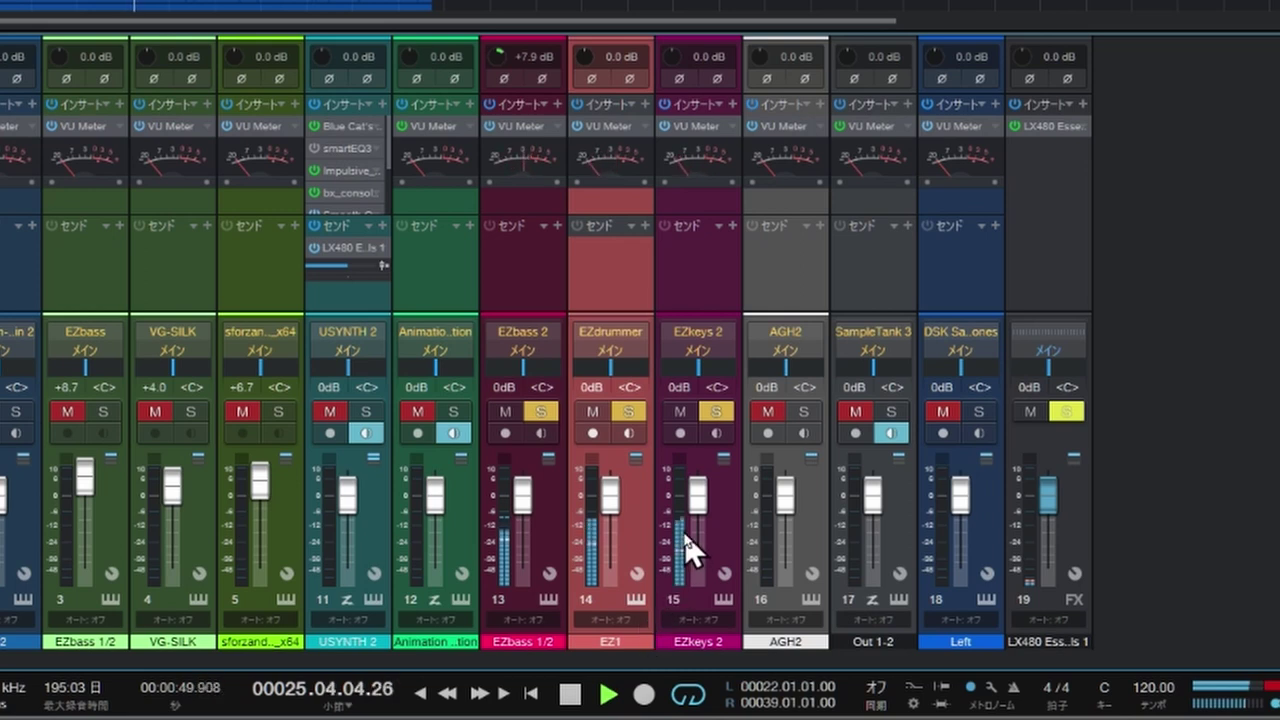
left_click(570, 694)
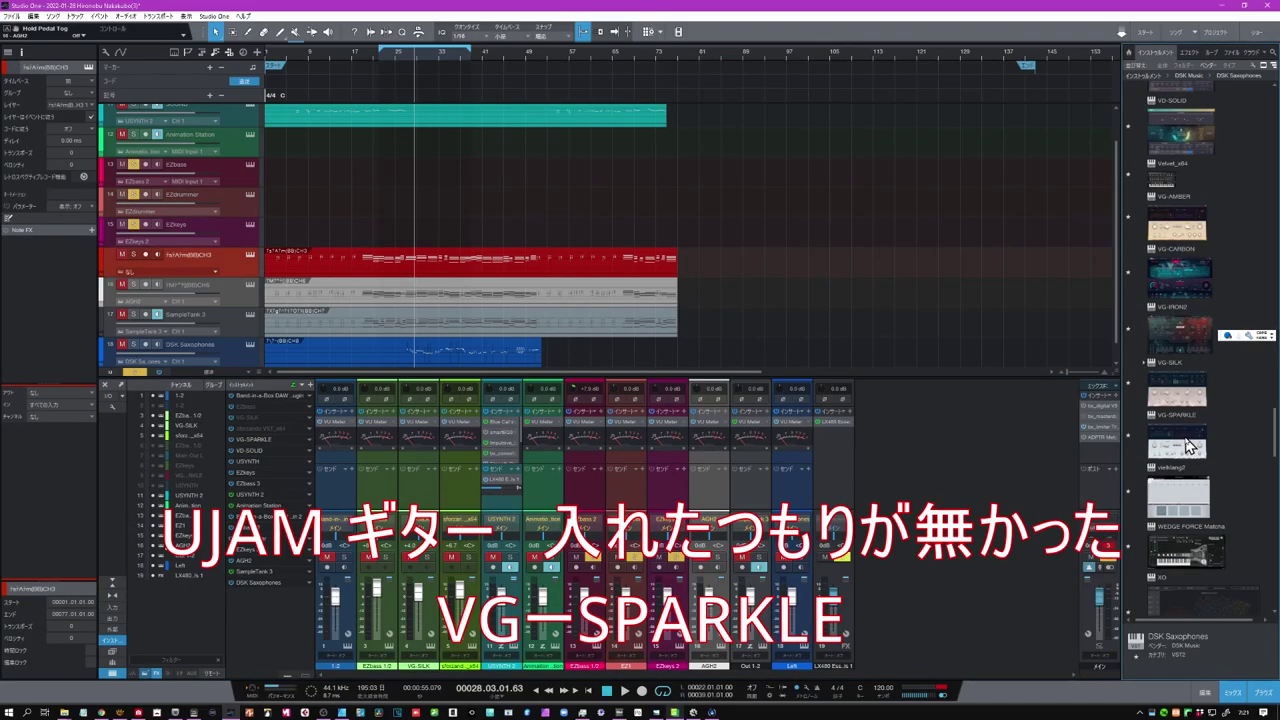
- Load VG-SPARKLE on the red CH3 guitar track, audition it soloed with the band, and look through its key options
left_click(1189, 446)
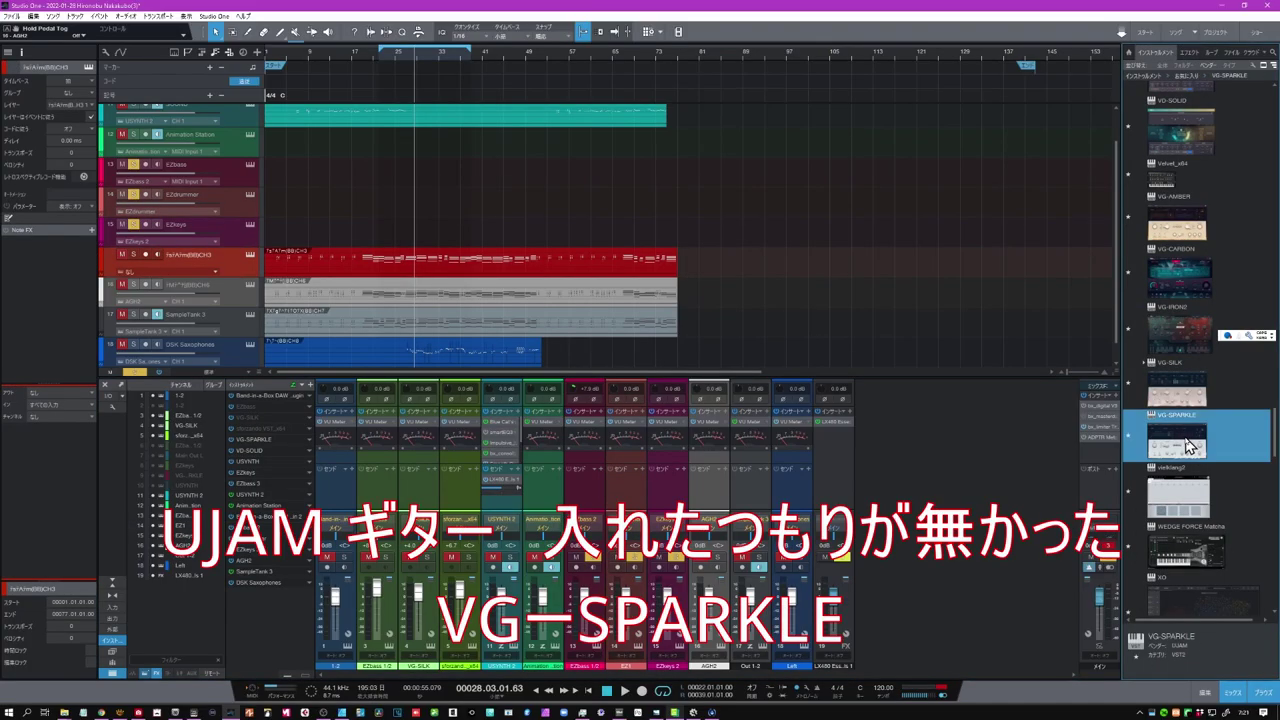
left_click_drag(1187, 446, 426, 266)
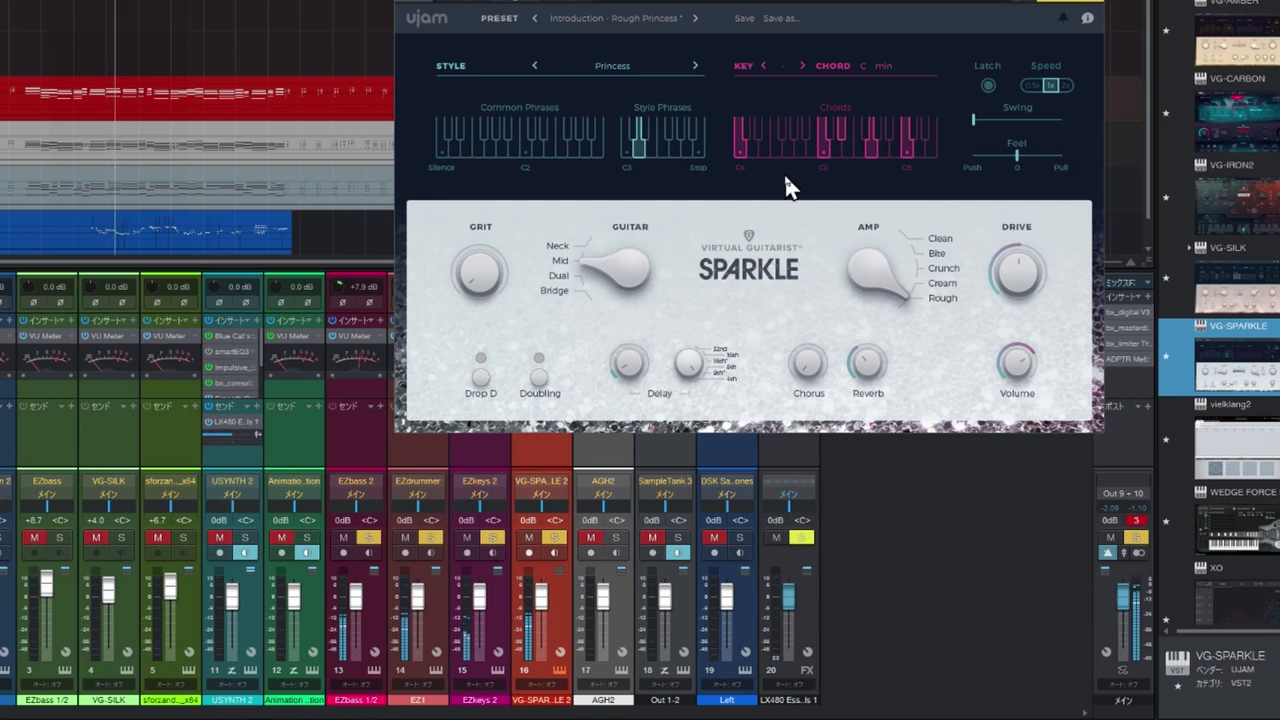
left_click(794, 62)
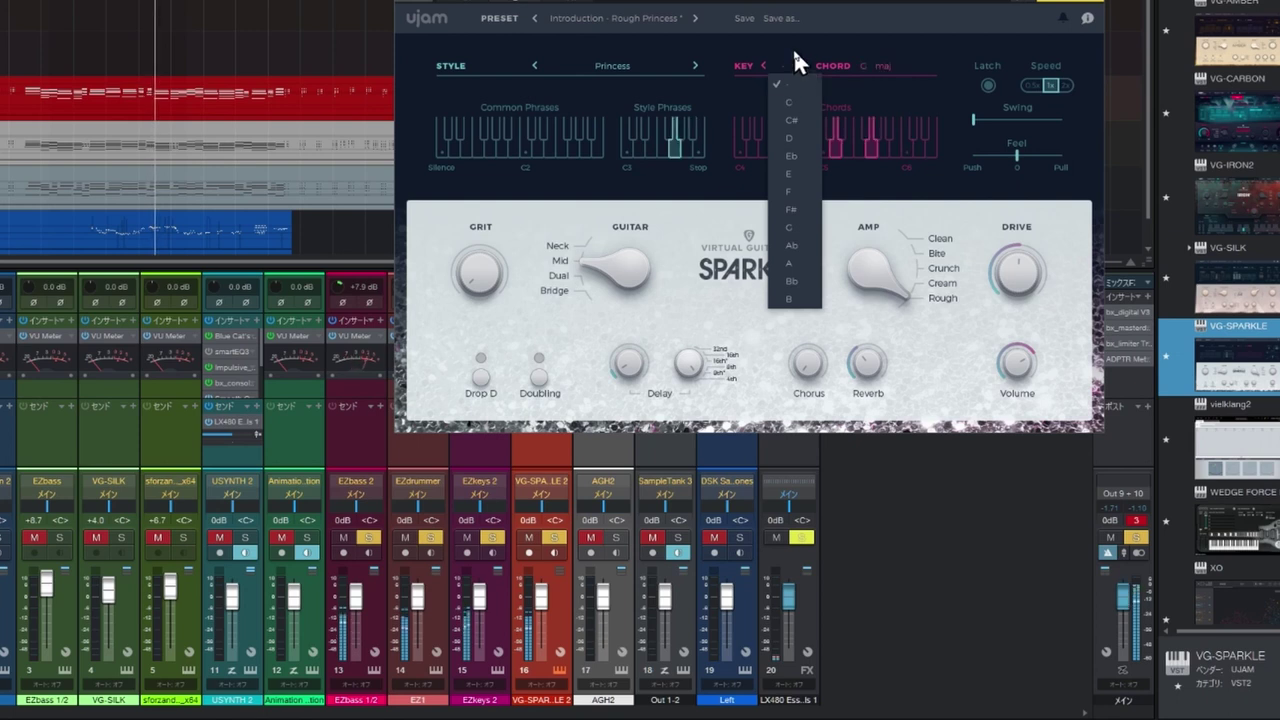
left_click(823, 37)
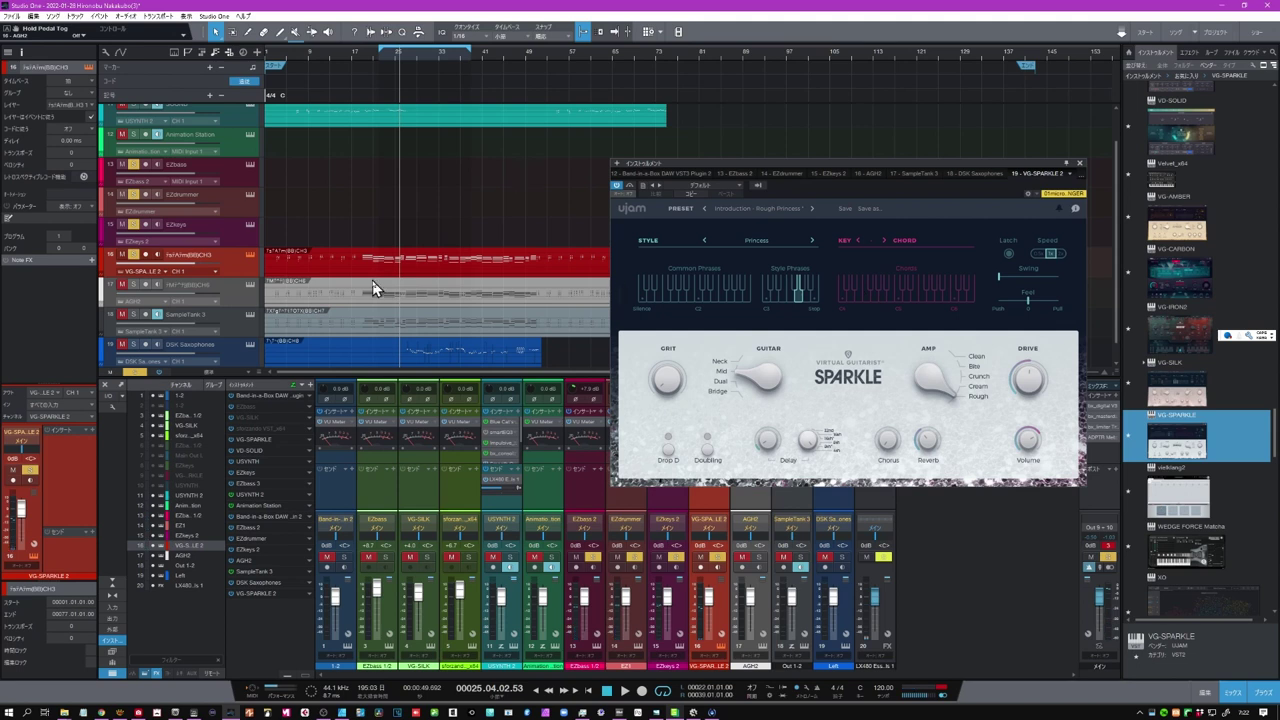
- Add the AGH2 guitar track to the soloed parts and lower its input gain to -7.2 dB
left_click(250, 285)
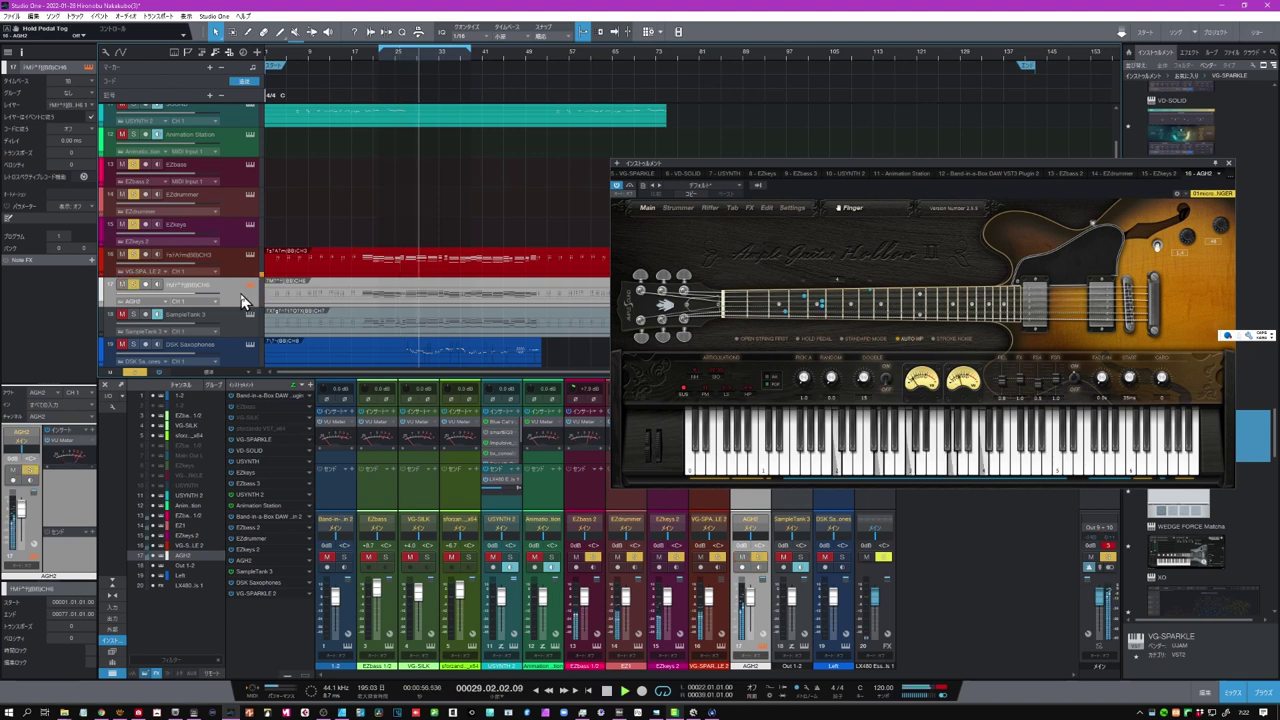
left_click(1226, 163)
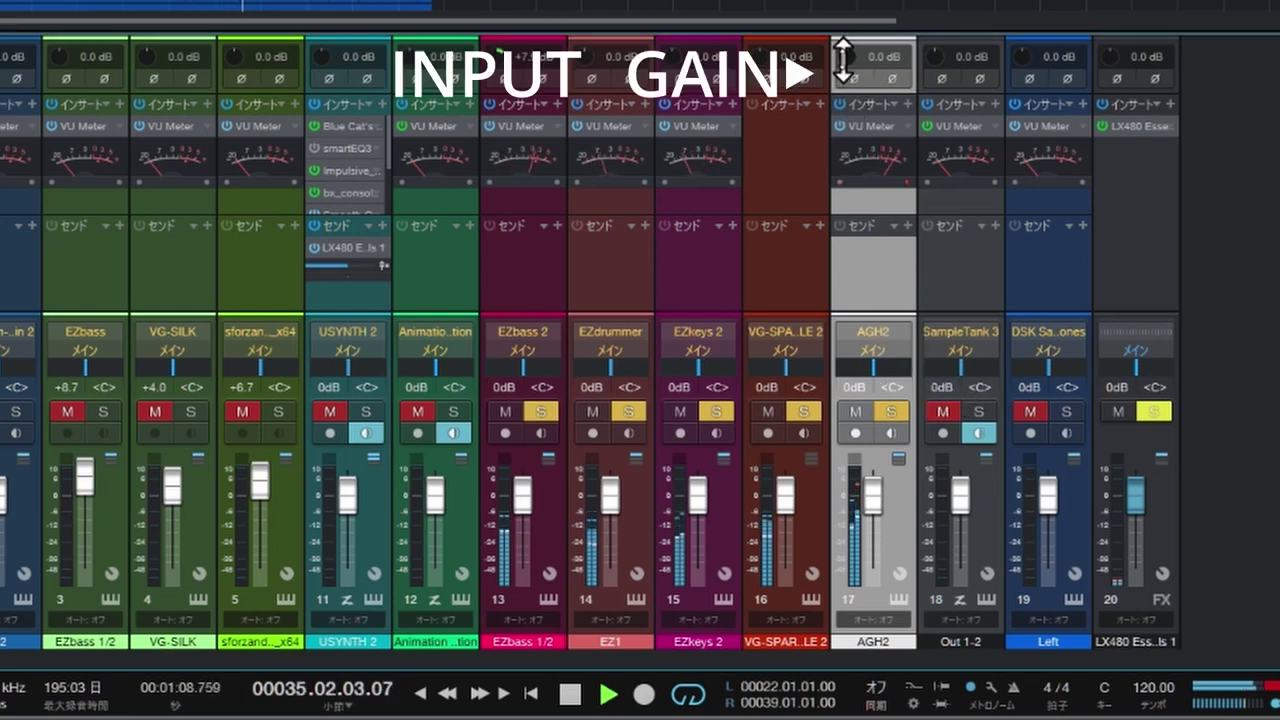
left_click_drag(843, 62, 840, 90)
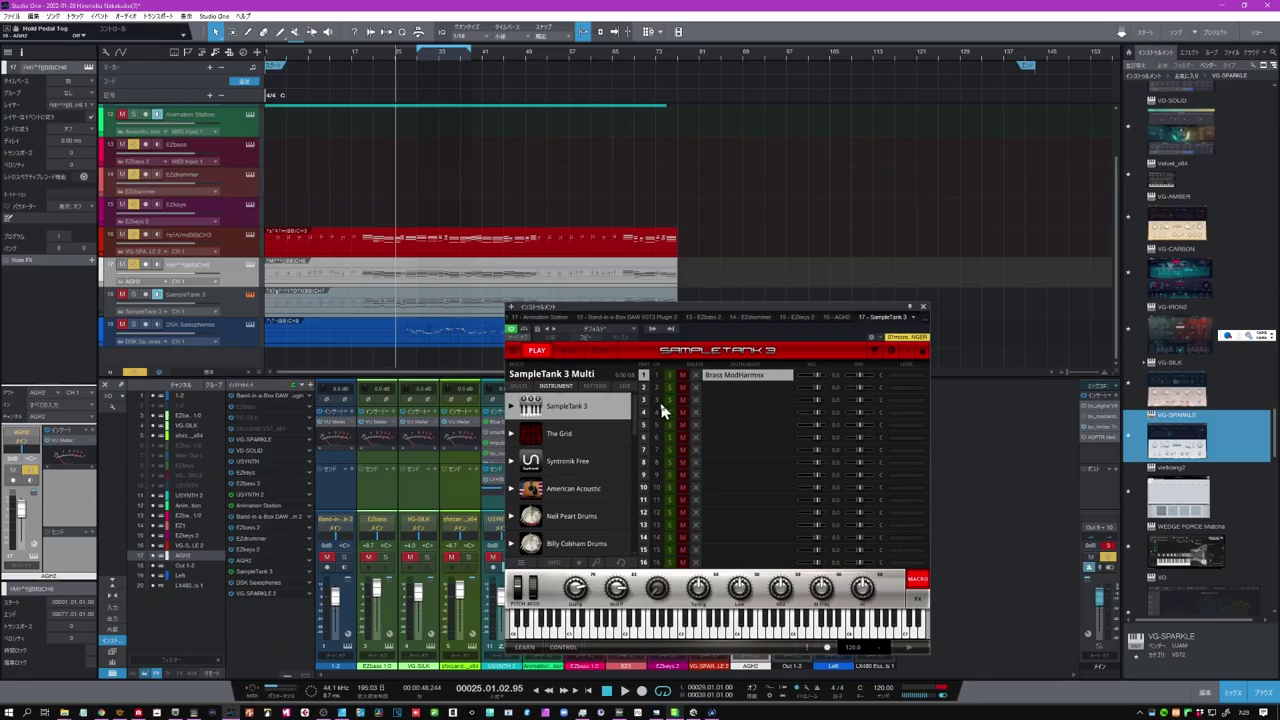
- Move the SampleTank 3 window aside, then solo SampleTank 3 and DSK Saxophones with input gains of +3.1 dB and +8.9 dB
left_click_drag(705, 307, 916, 160)
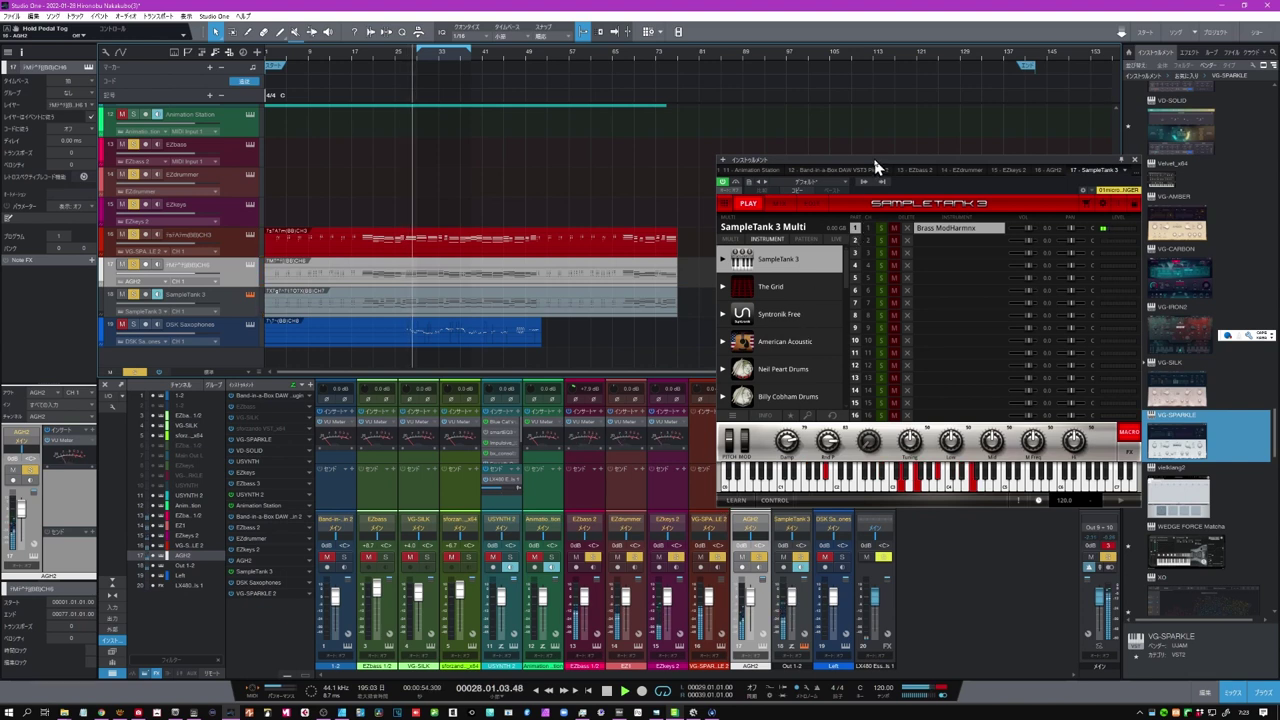
left_click_drag(876, 154, 954, 84)
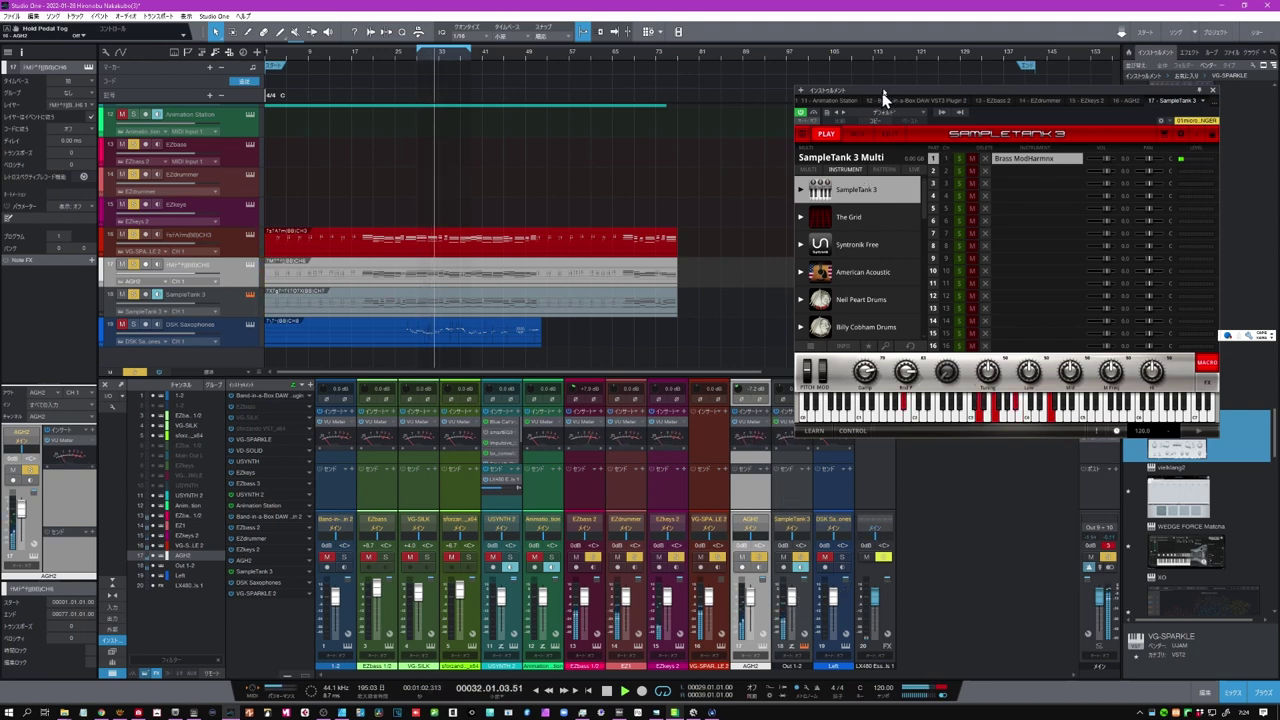
left_click_drag(887, 93, 956, 64)
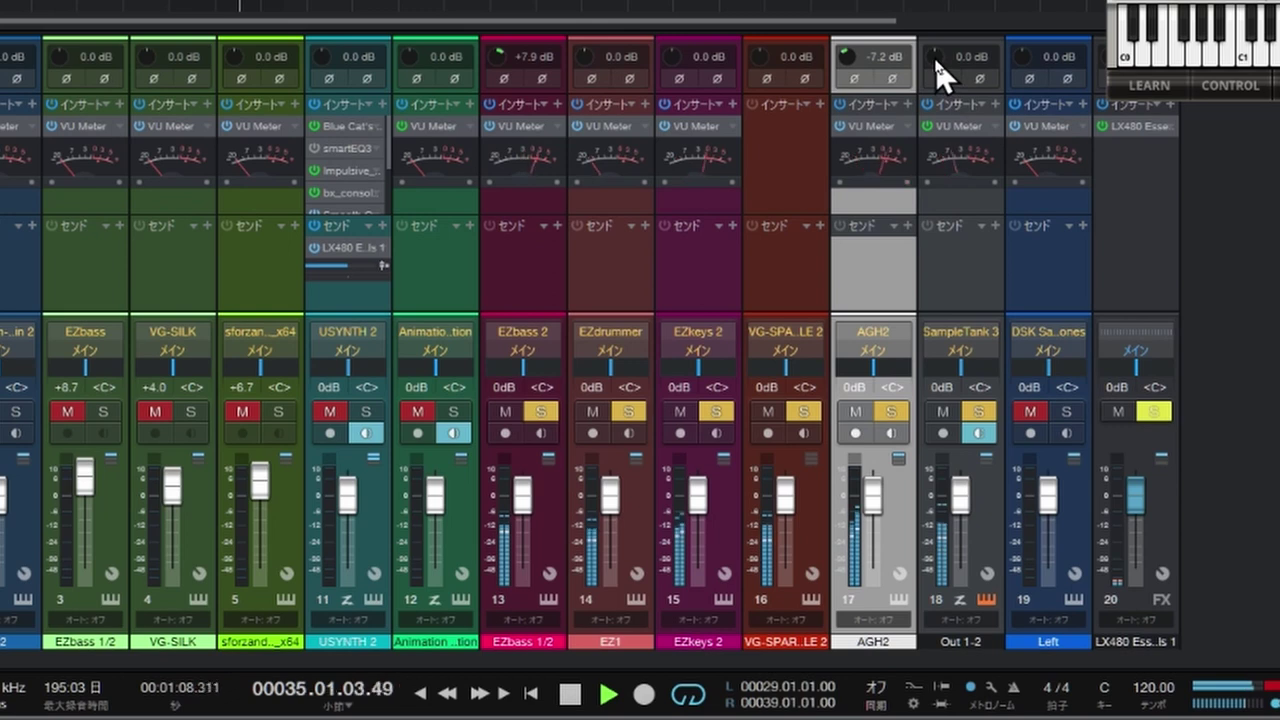
left_click_drag(937, 64, 936, 48)
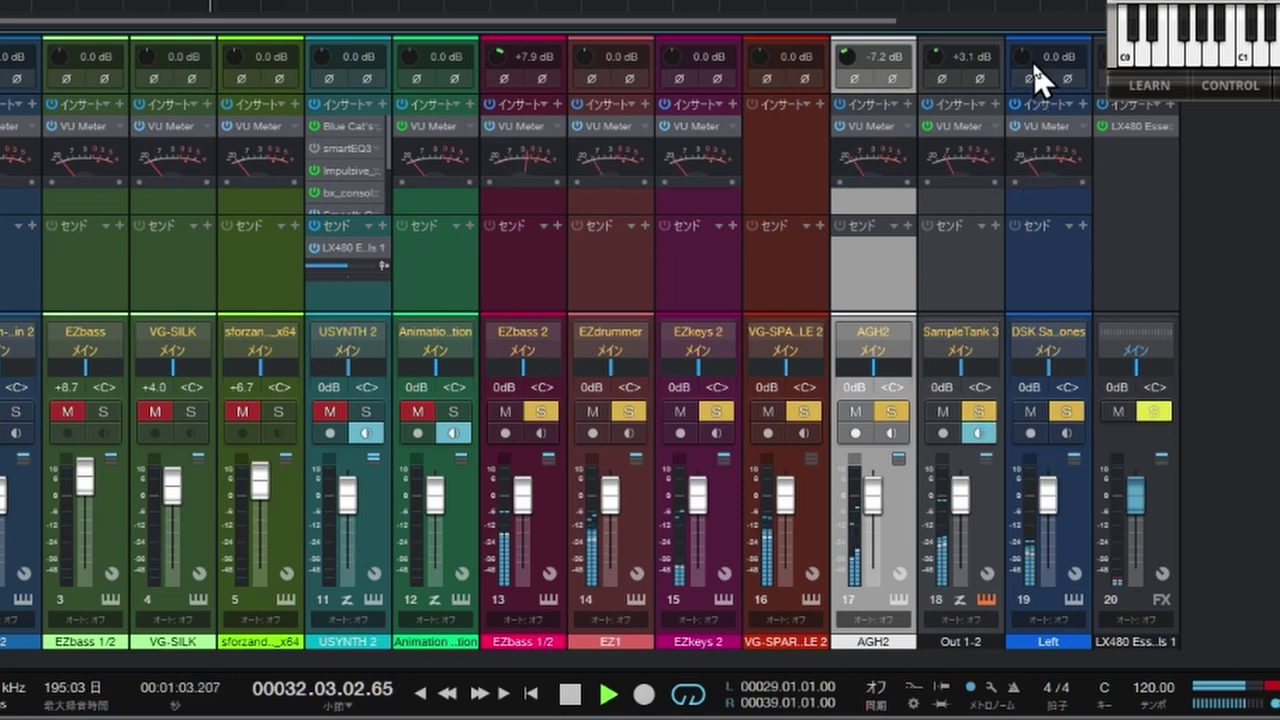
left_click_drag(1028, 69, 1018, 13)
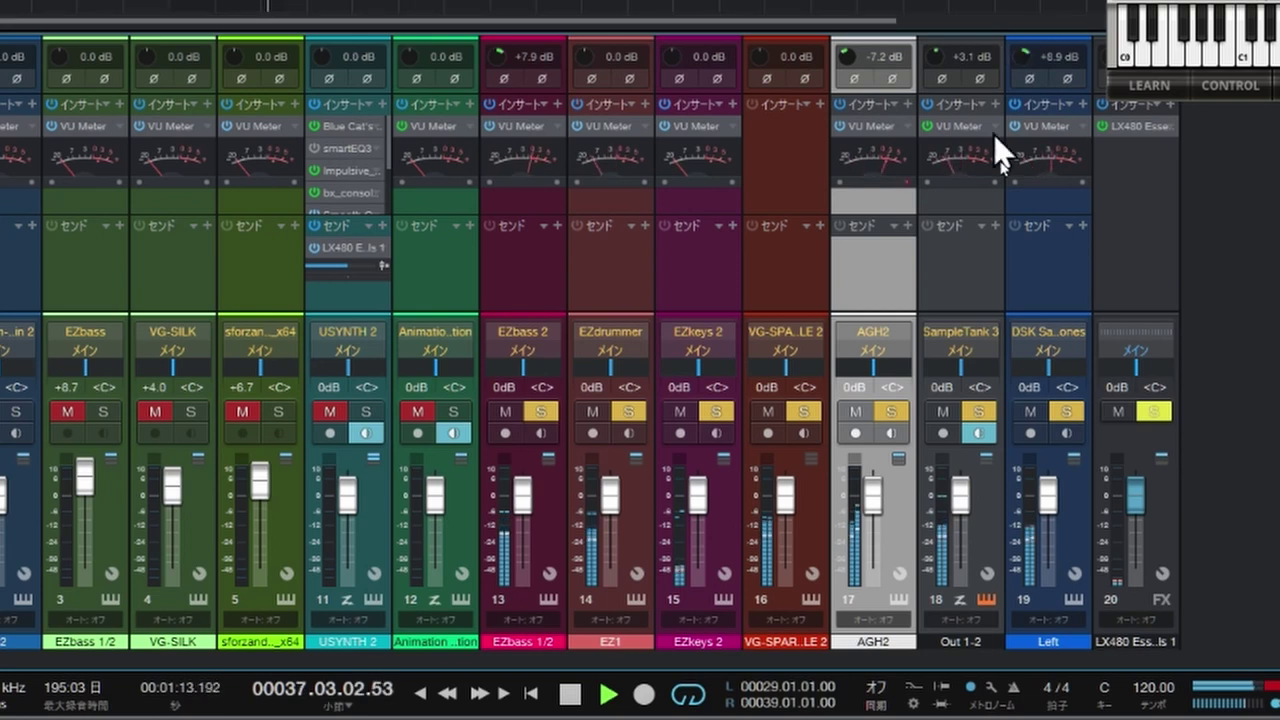
left_click(576, 694)
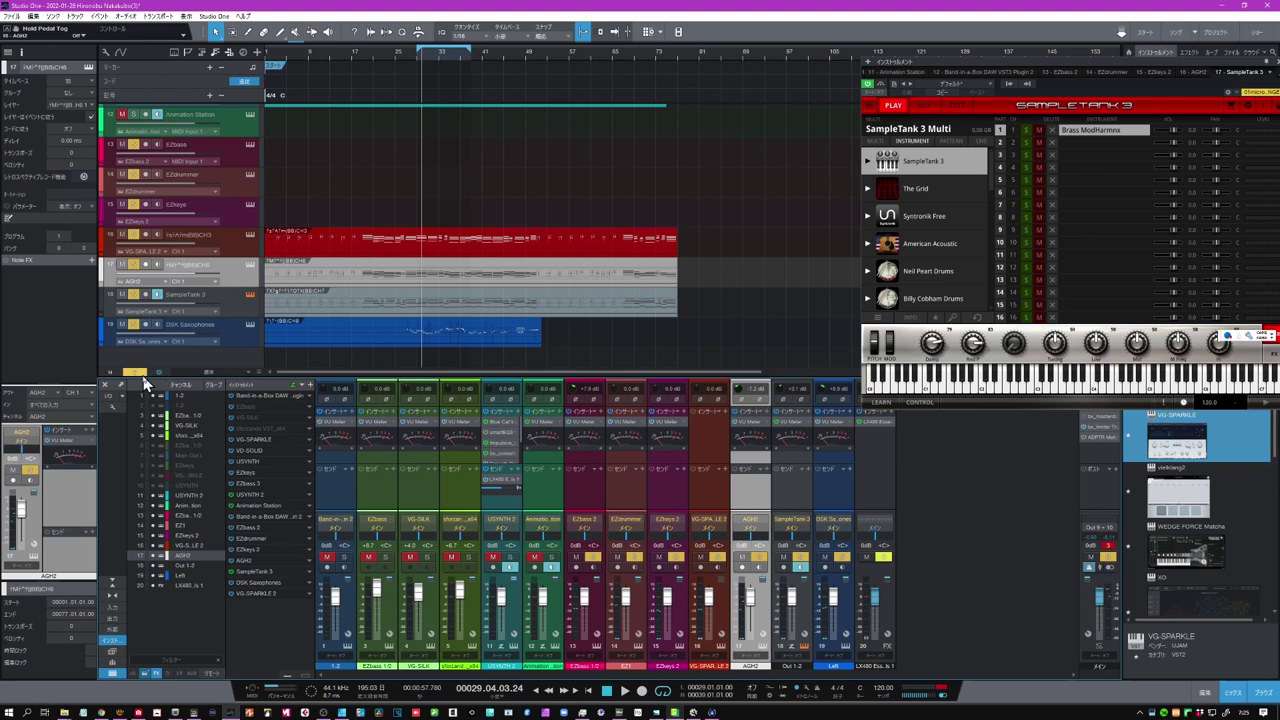
- Clear all solos and rebuild the mix by soloing EZdrummer, EZbass 2 at +0.9 dB, AGH2 at -2.0 dB and VG-SPARKLE 2
left_click(141, 374)
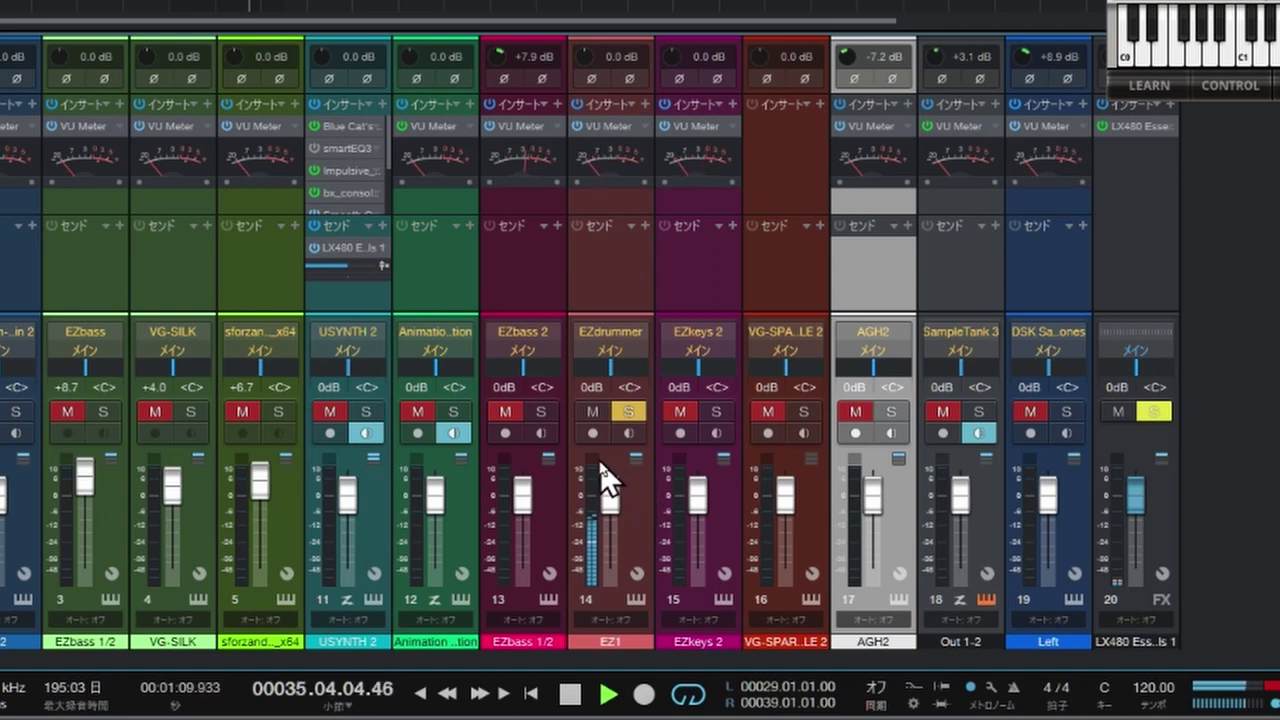
left_click(541, 412)
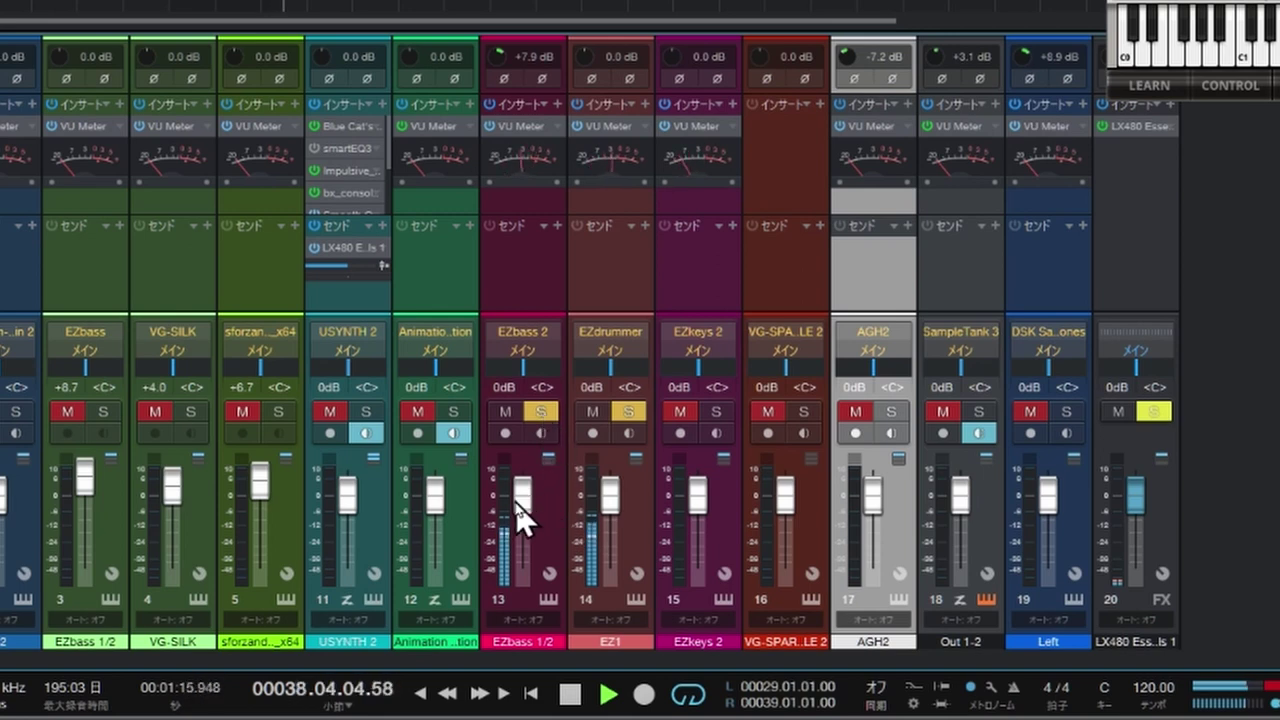
left_click_drag(520, 498, 520, 495)
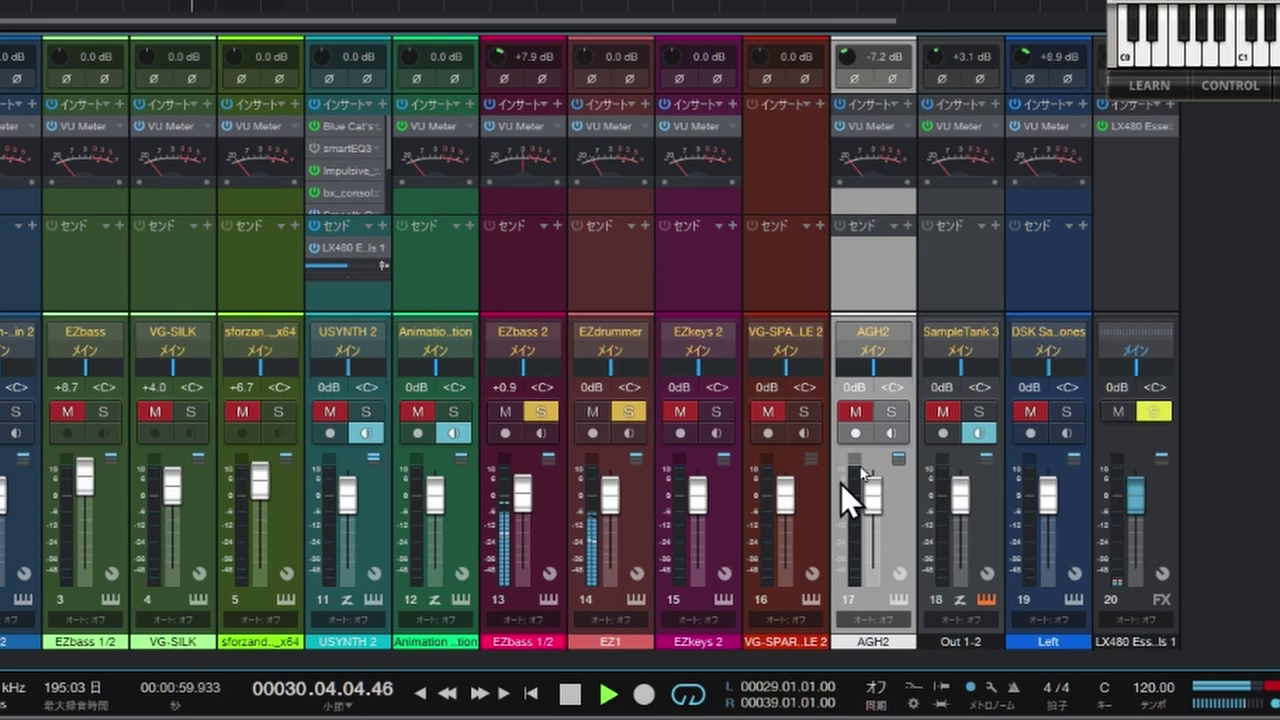
left_click(890, 413)
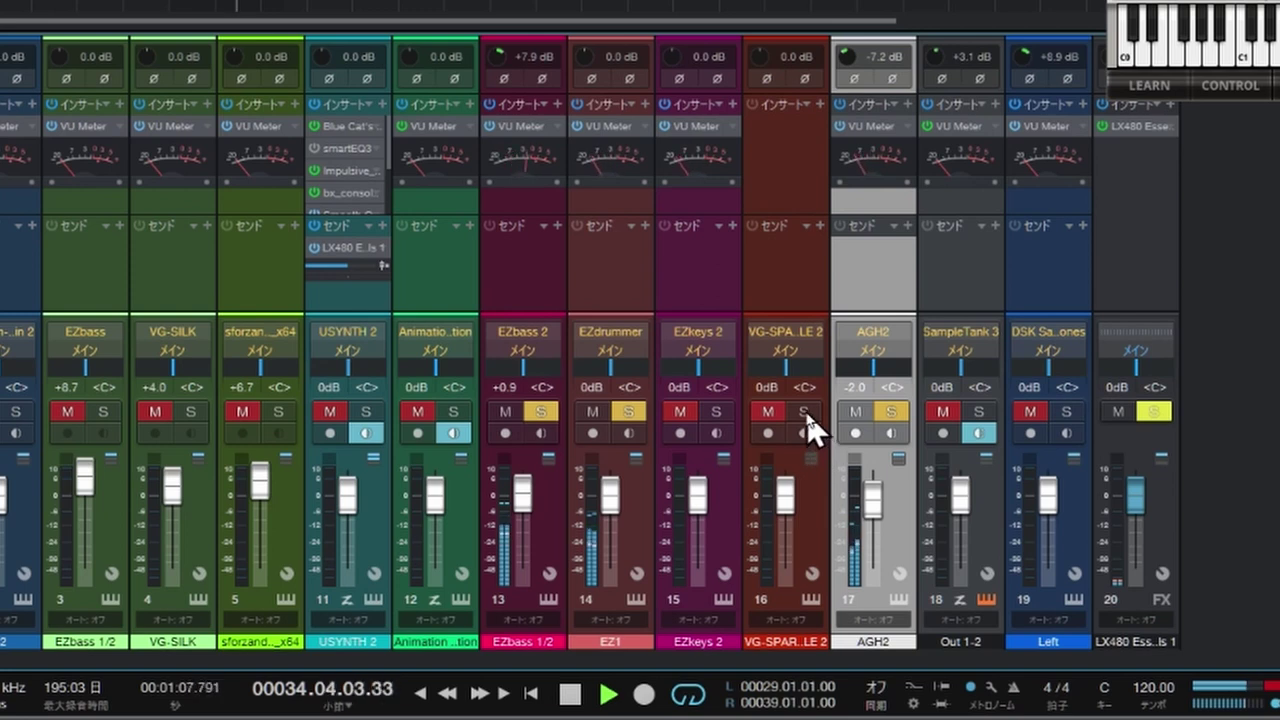
left_click(807, 413)
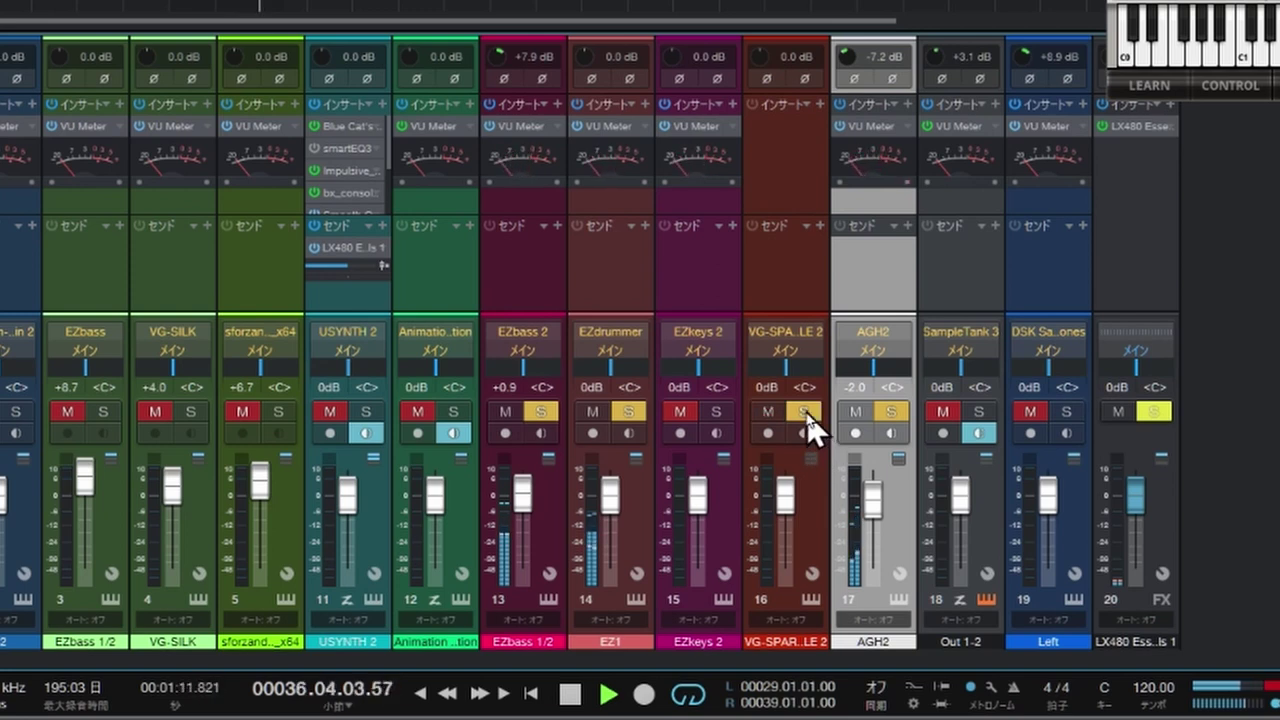
- Pan VG-SPARKLE 2 to L35, AGH2 to R36 and EZdrummer to R41
left_click_drag(789, 380, 776, 375)
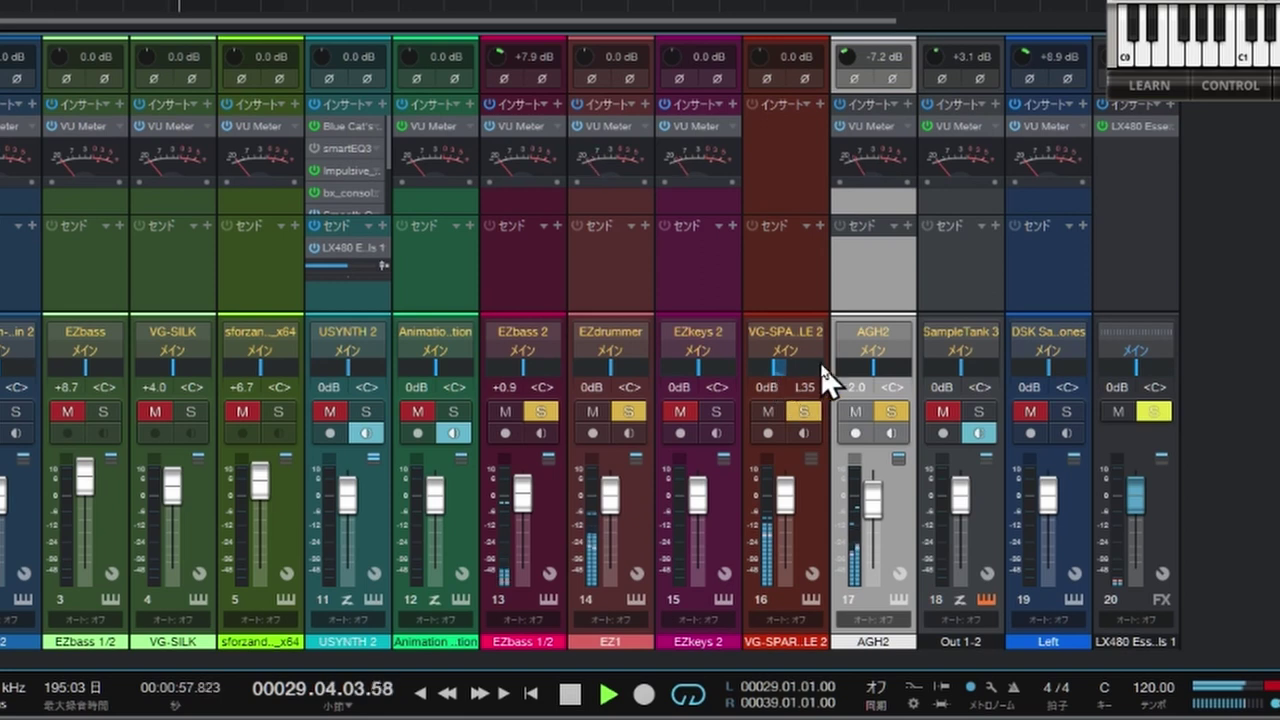
mouse_move(875, 370)
left_mouse_down()
mouse_move(888, 380)
mouse_move(890, 369)
left_mouse_up()
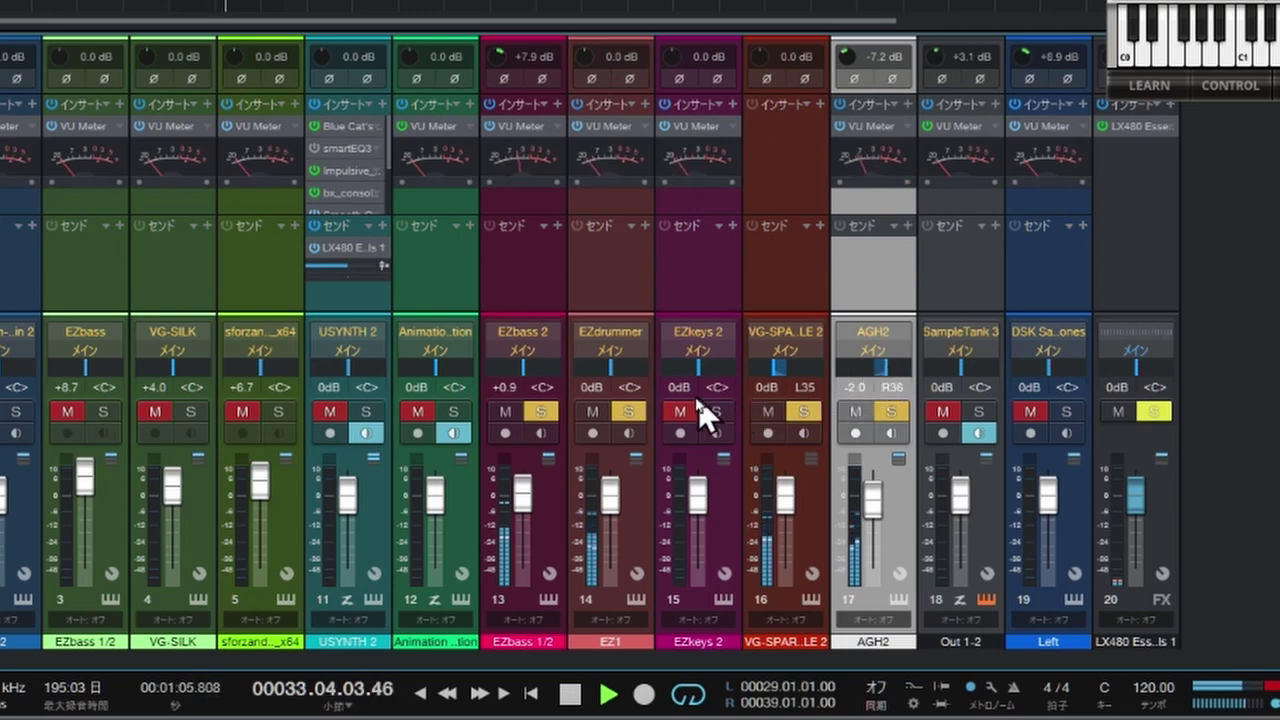
left_click_drag(618, 372, 630, 377)
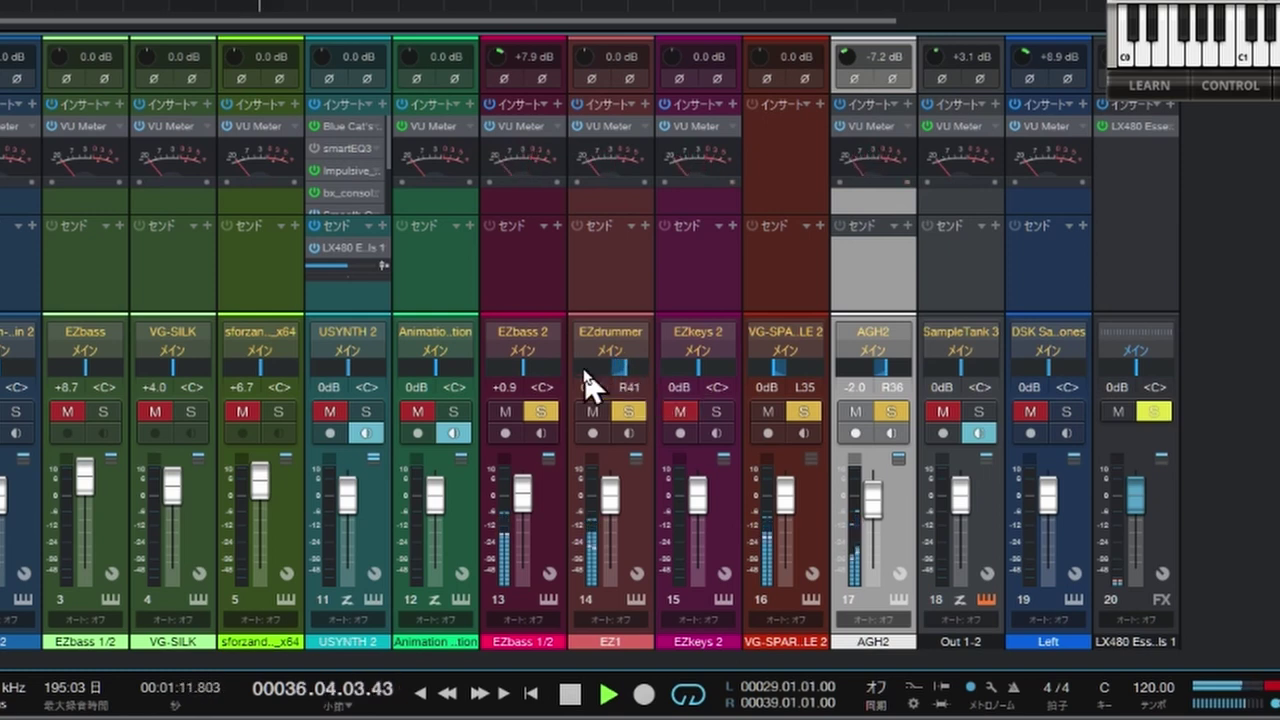
- Pan EZbass 2 to R12, then solo SampleTank 3 during playback and lower its level to -2.9 dB
left_click_drag(529, 367, 538, 366)
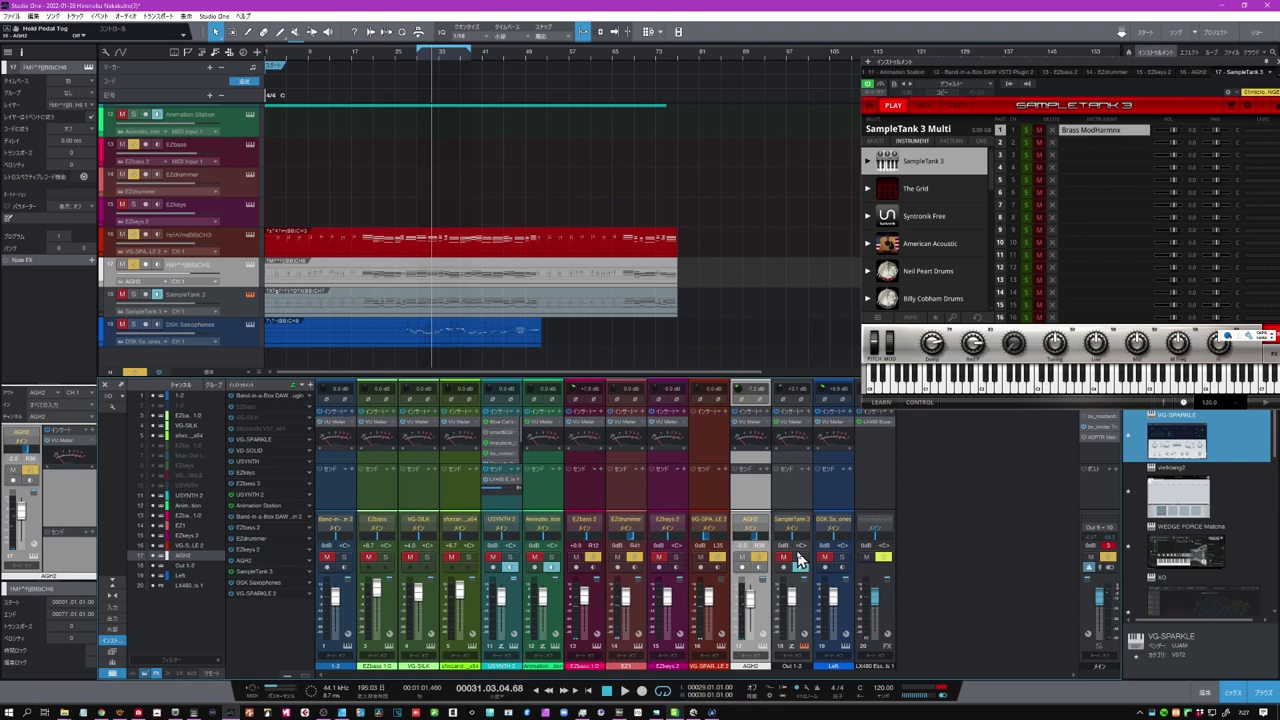
key("space")
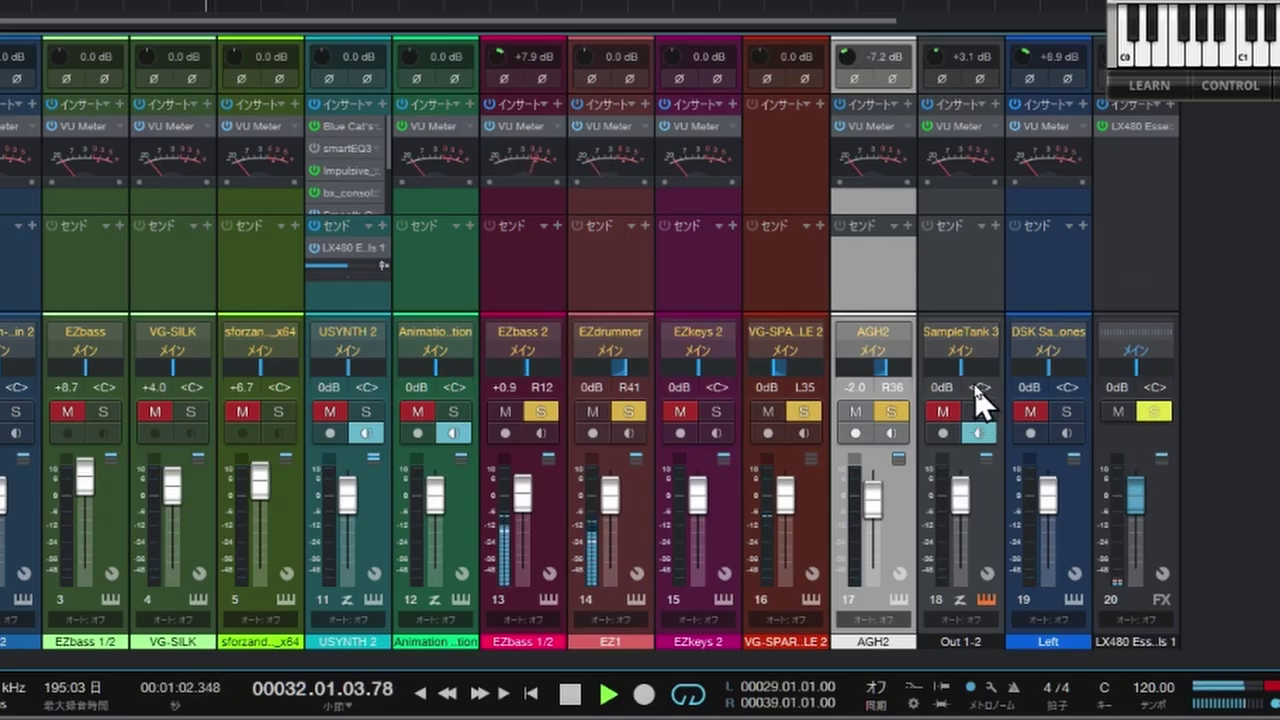
left_click(979, 413)
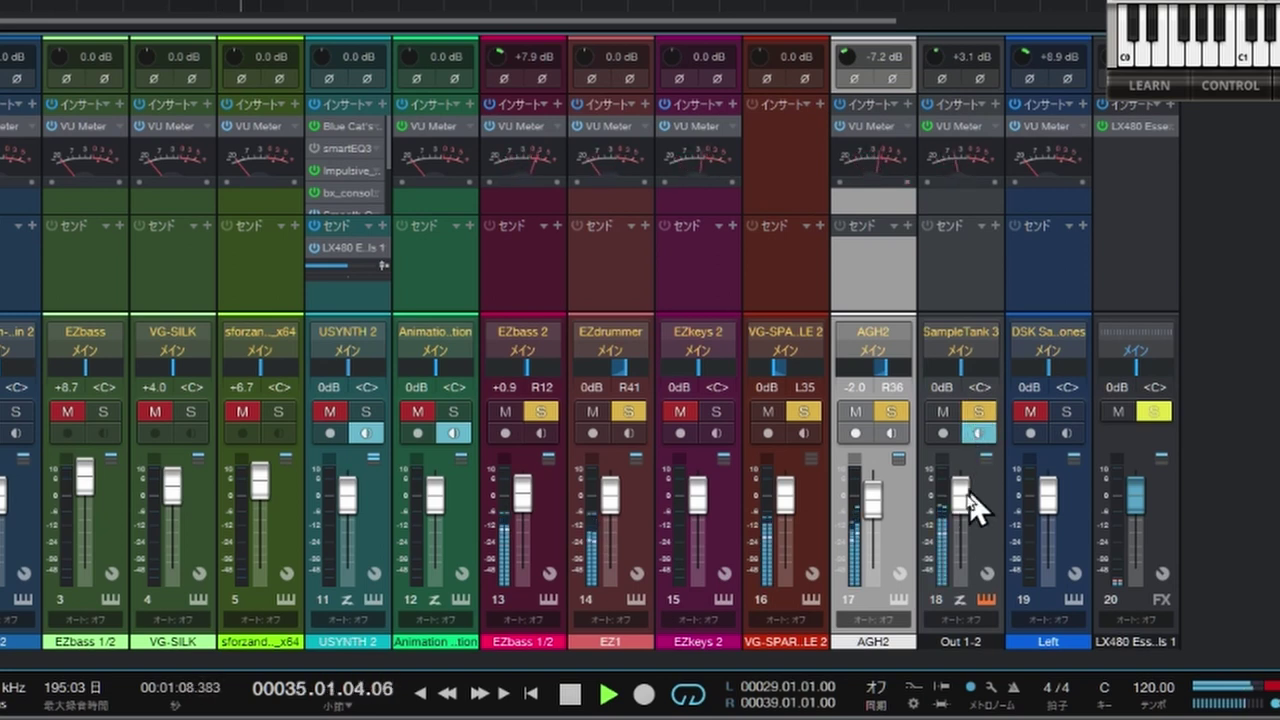
left_click_drag(966, 499, 970, 508)
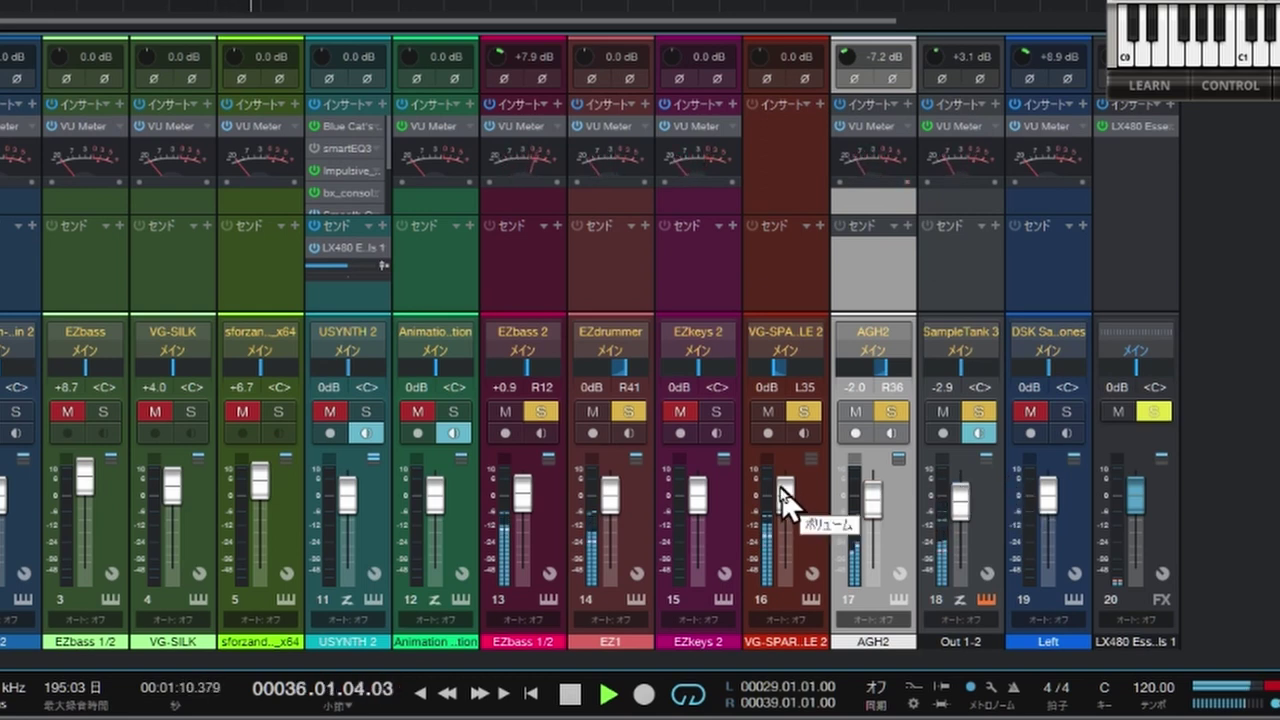
- Add EZkeys 2 to the soloed channels and set its level to +1.4 dB
left_click(716, 412)
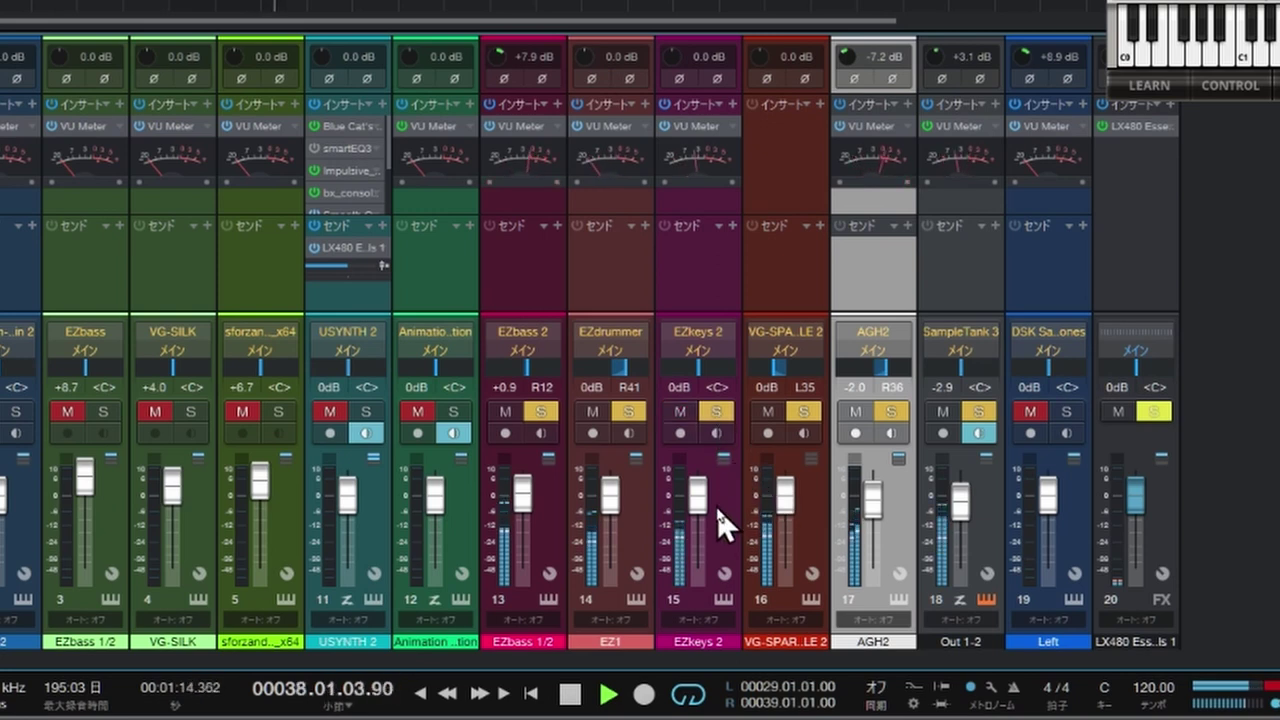
left_click_drag(699, 502, 699, 496)
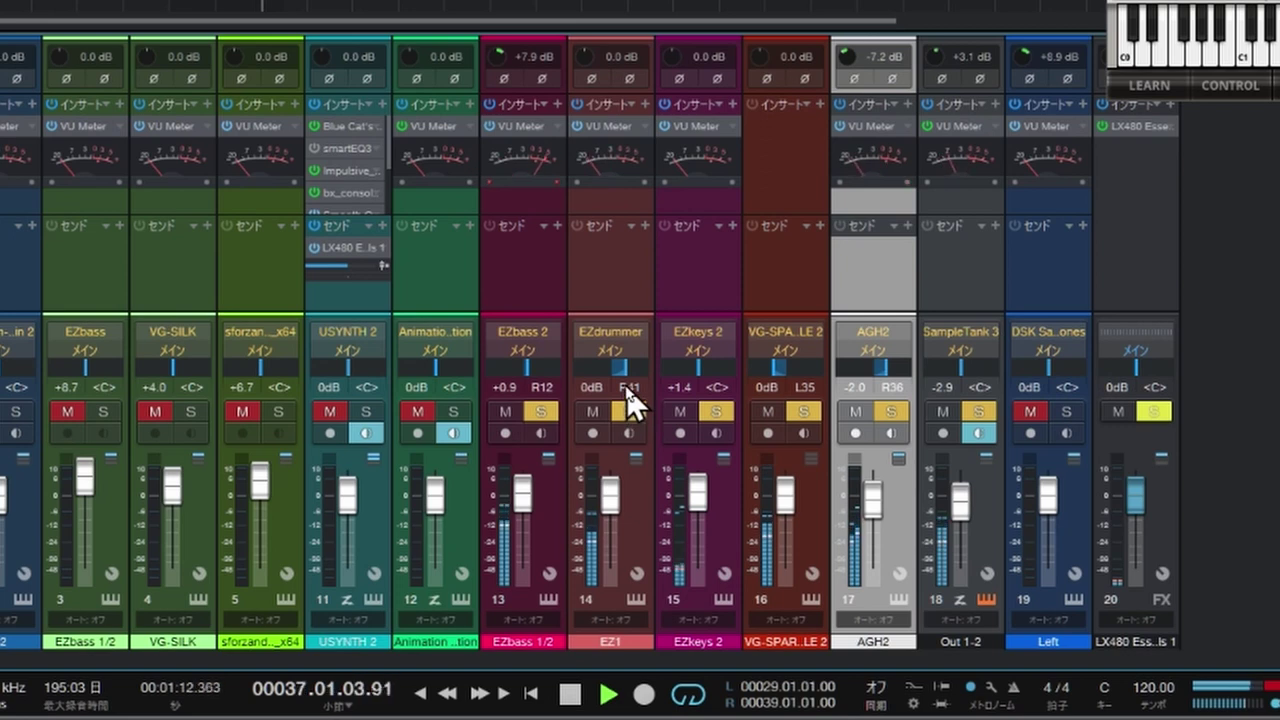
mouse_move(628, 388)
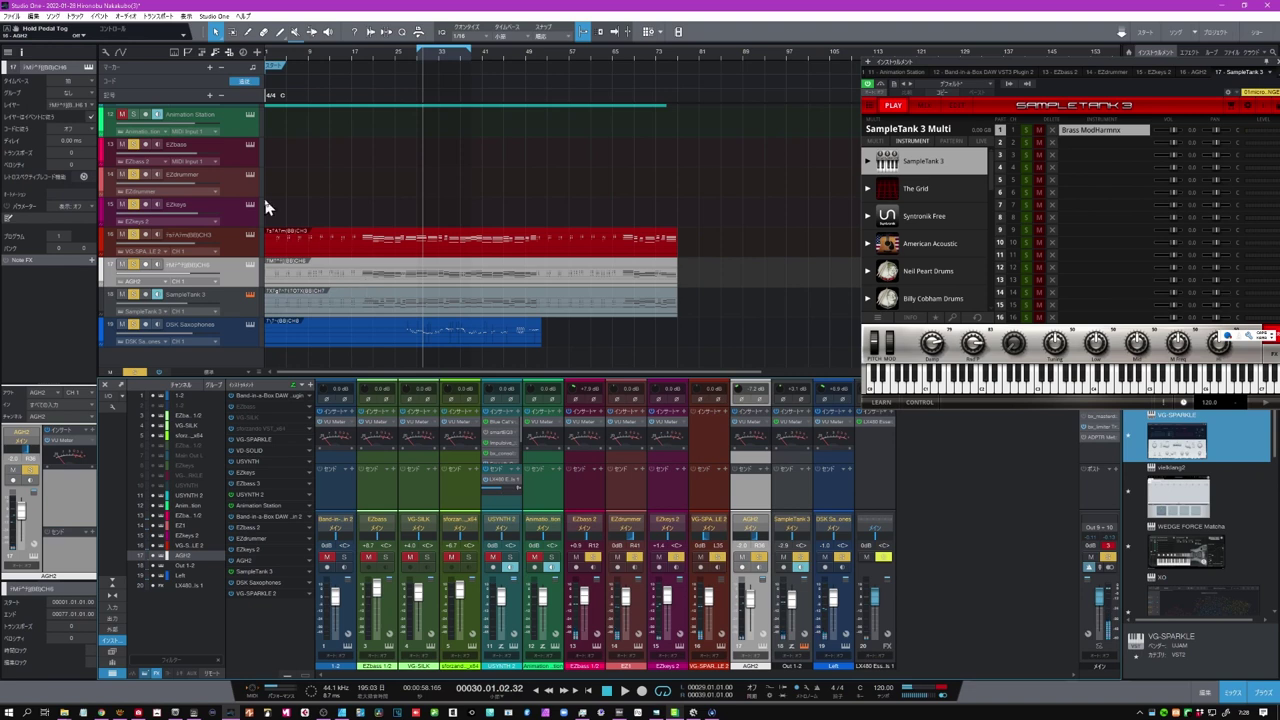
- Play the loop against USYNTH 2's VU Meter and set its input gain to -6.0 dB and its level to -1.5 dB
scroll(213, 187, "up", 2)
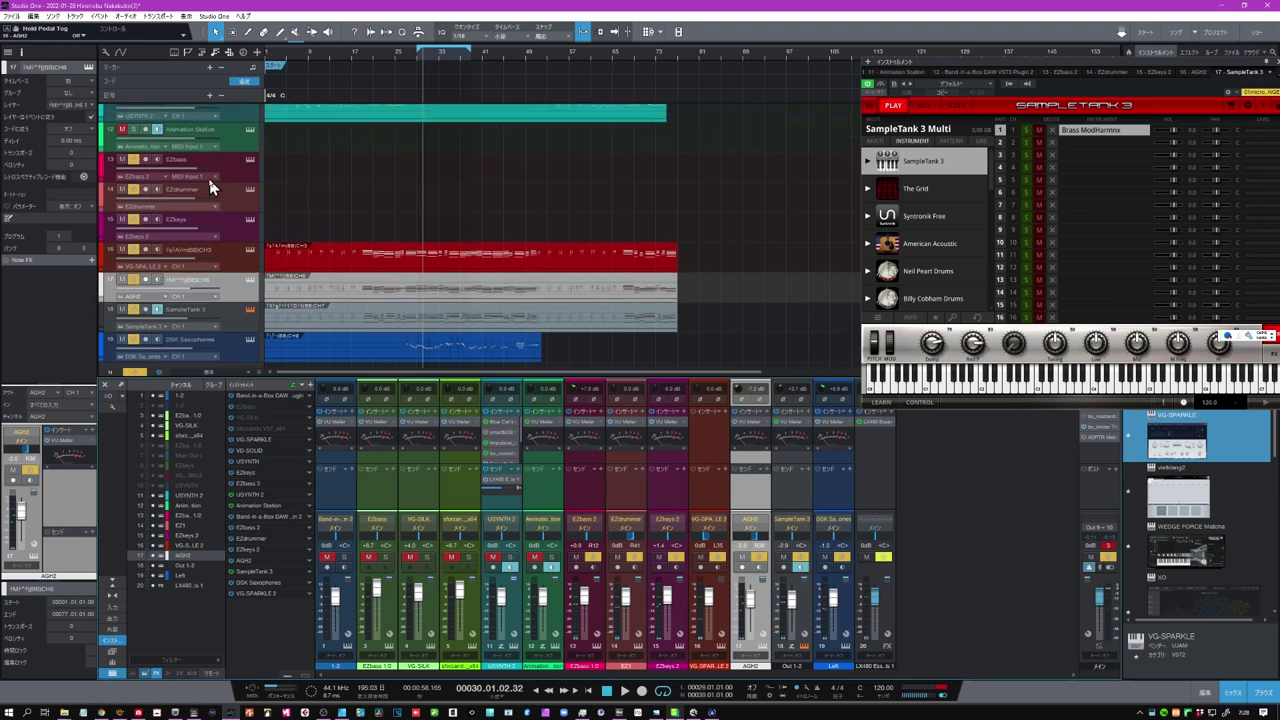
left_click(503, 453)
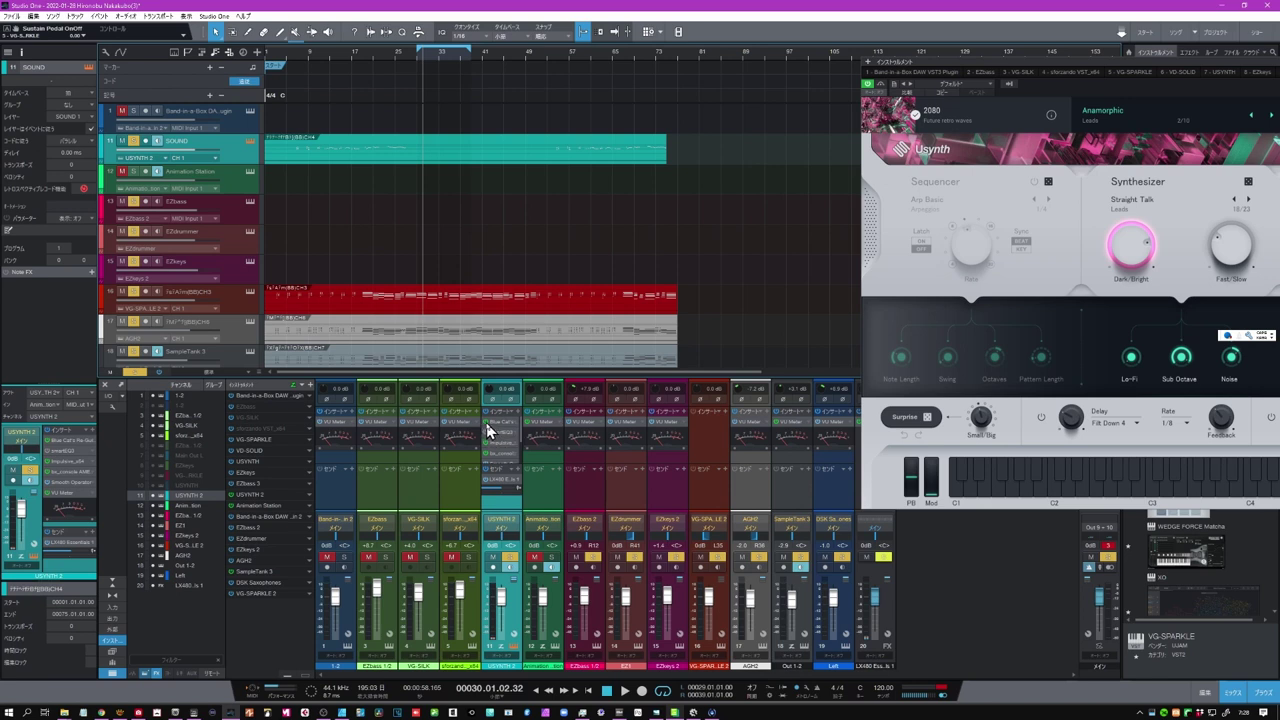
scroll(490, 440, "down", 2)
scroll(492, 445, "down", 1)
key("space")
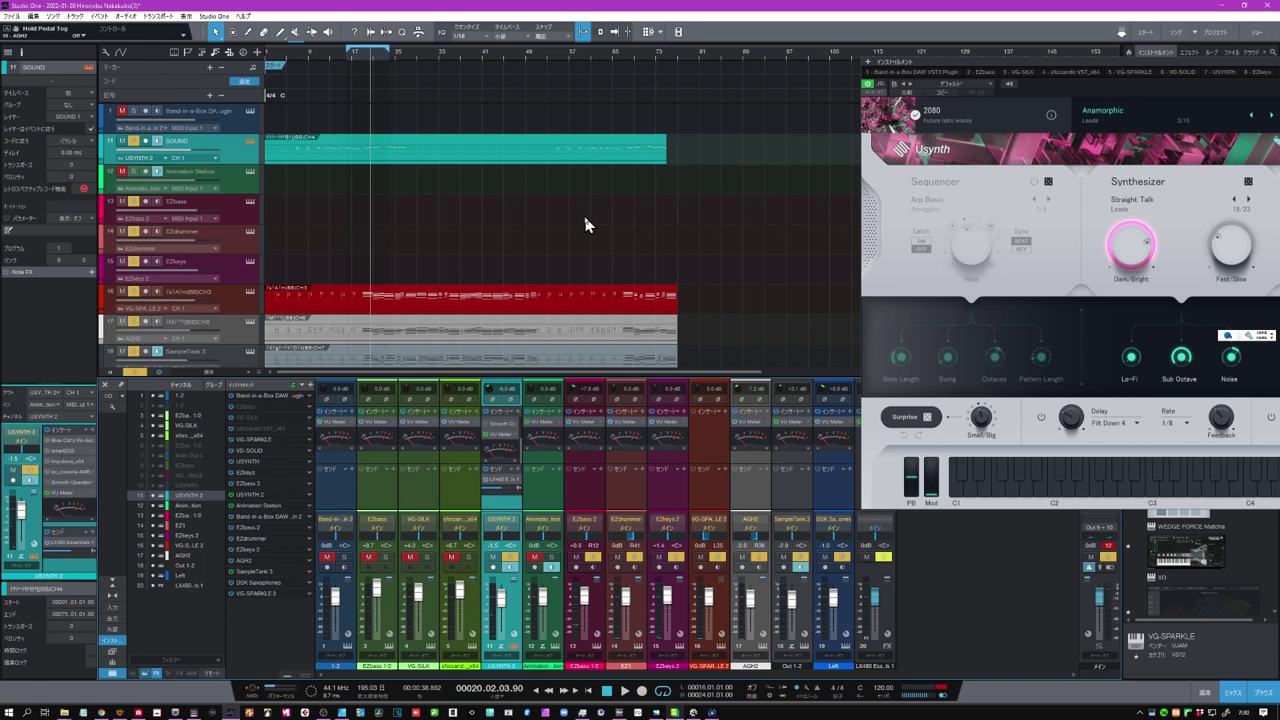
- Close the Usynth instrument window and copy the VU Meter insert from EZkeys 2 to VG-SPARKLE 2
left_click_drag(972, 62, 592, 80)
left_click(1115, 77)
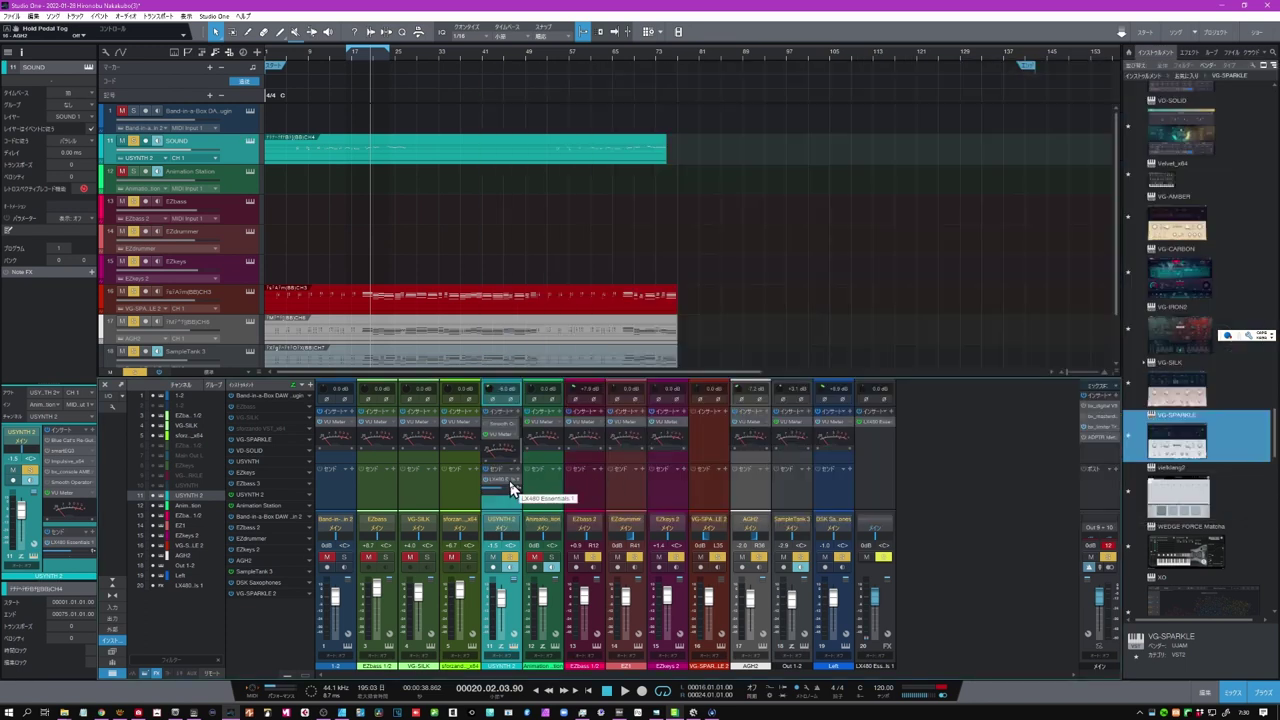
left_click(542, 490)
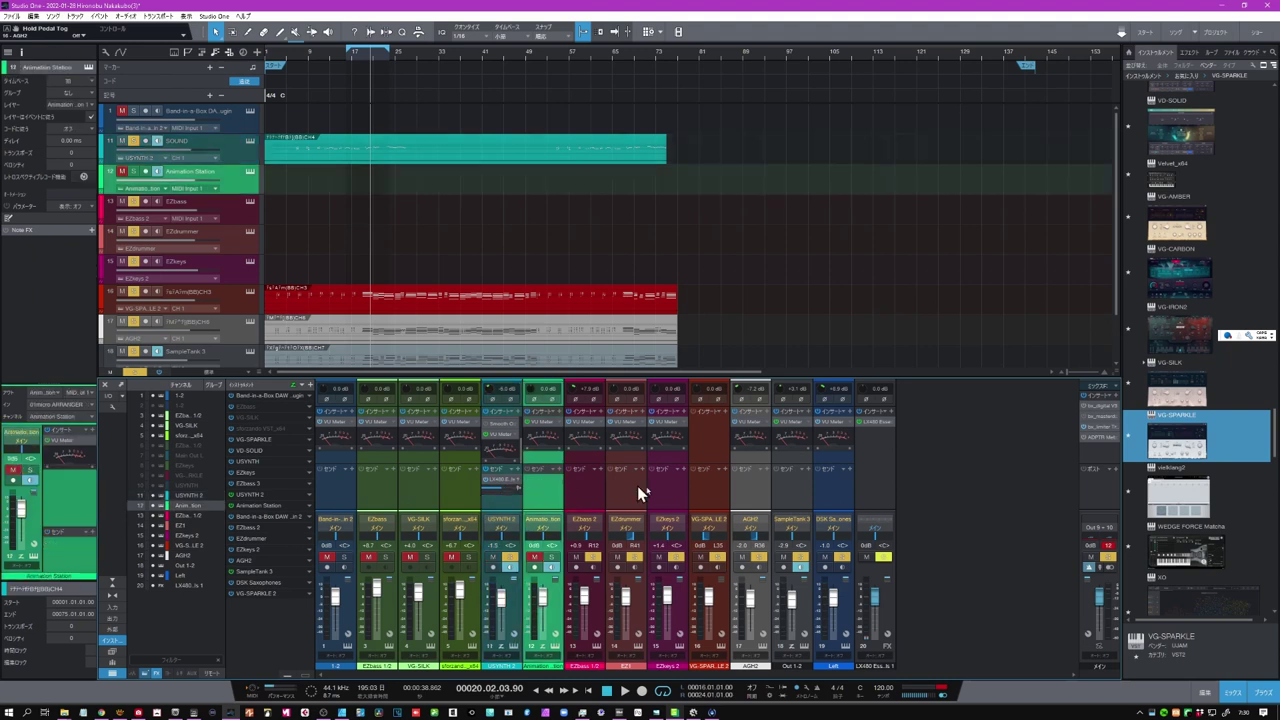
left_click(835, 487)
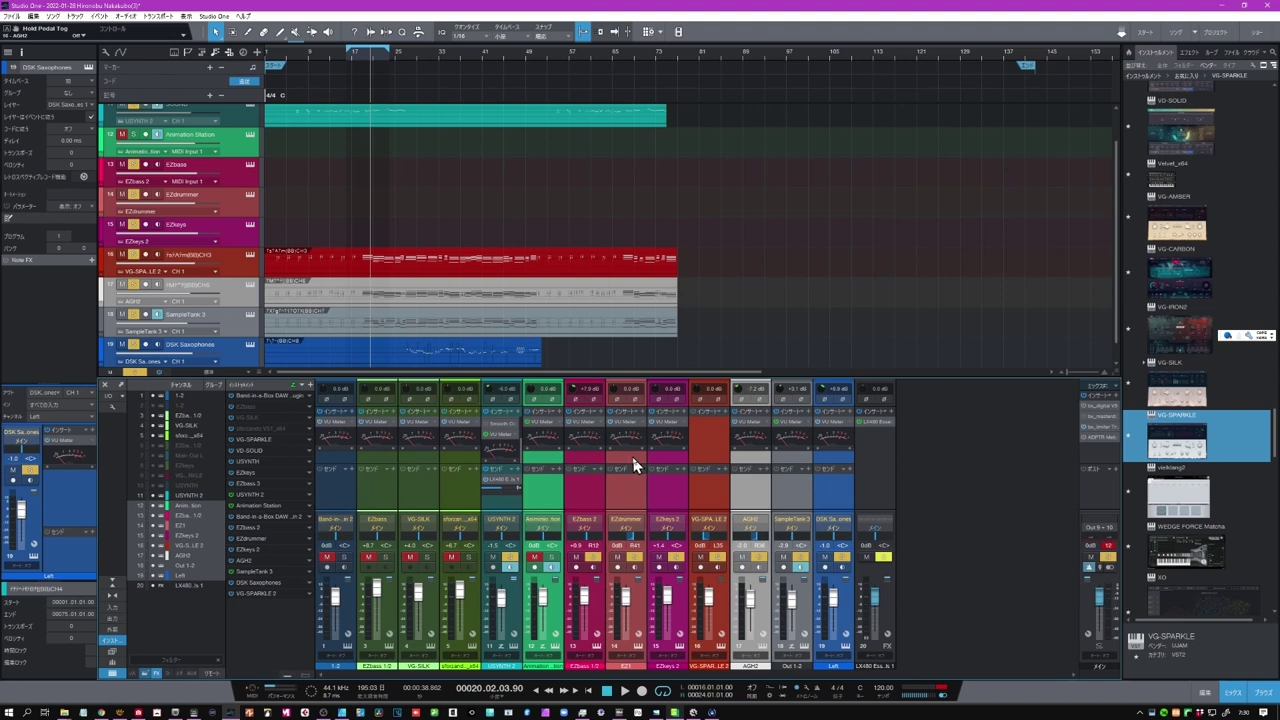
left_click(704, 440)
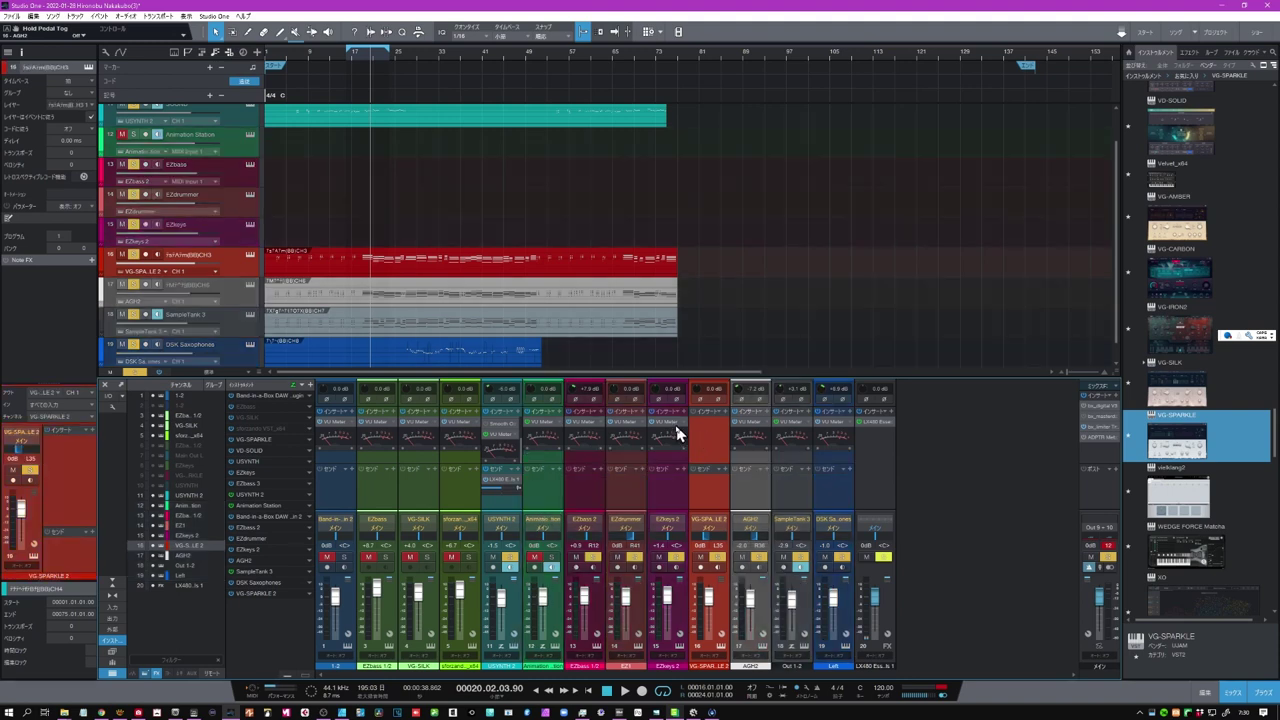
left_click_drag(678, 422, 700, 420)
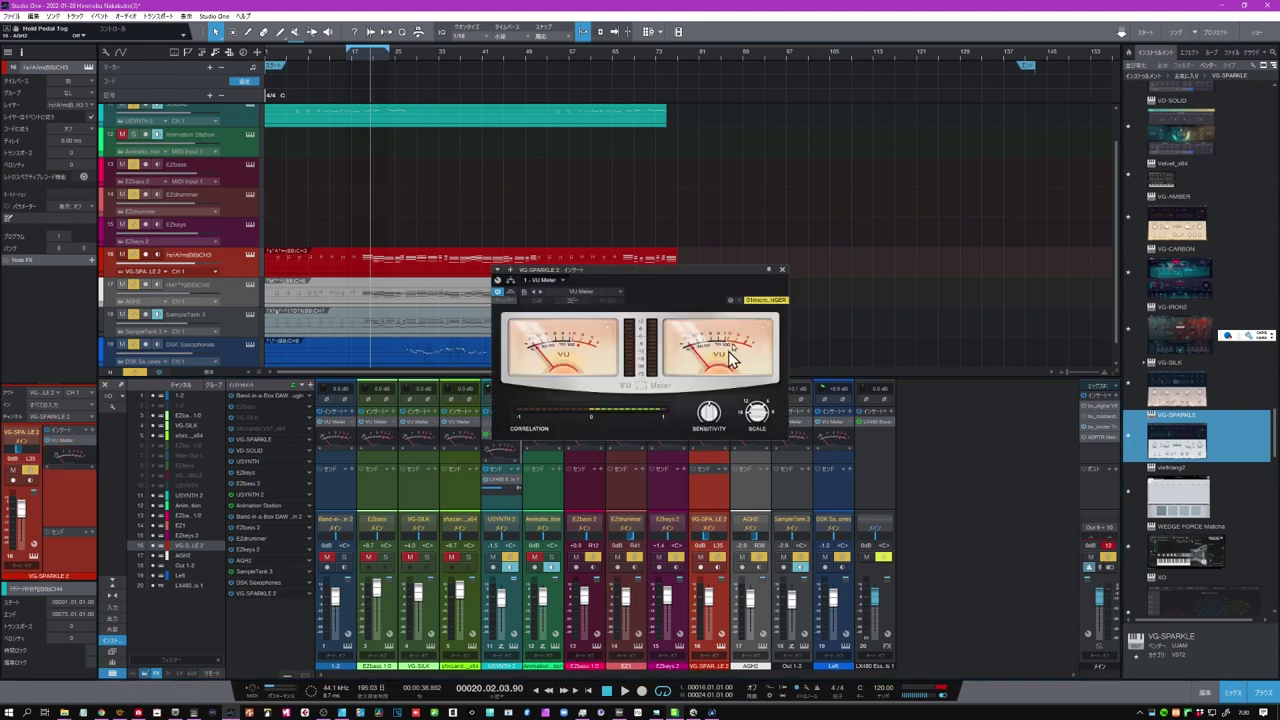
left_click(781, 271)
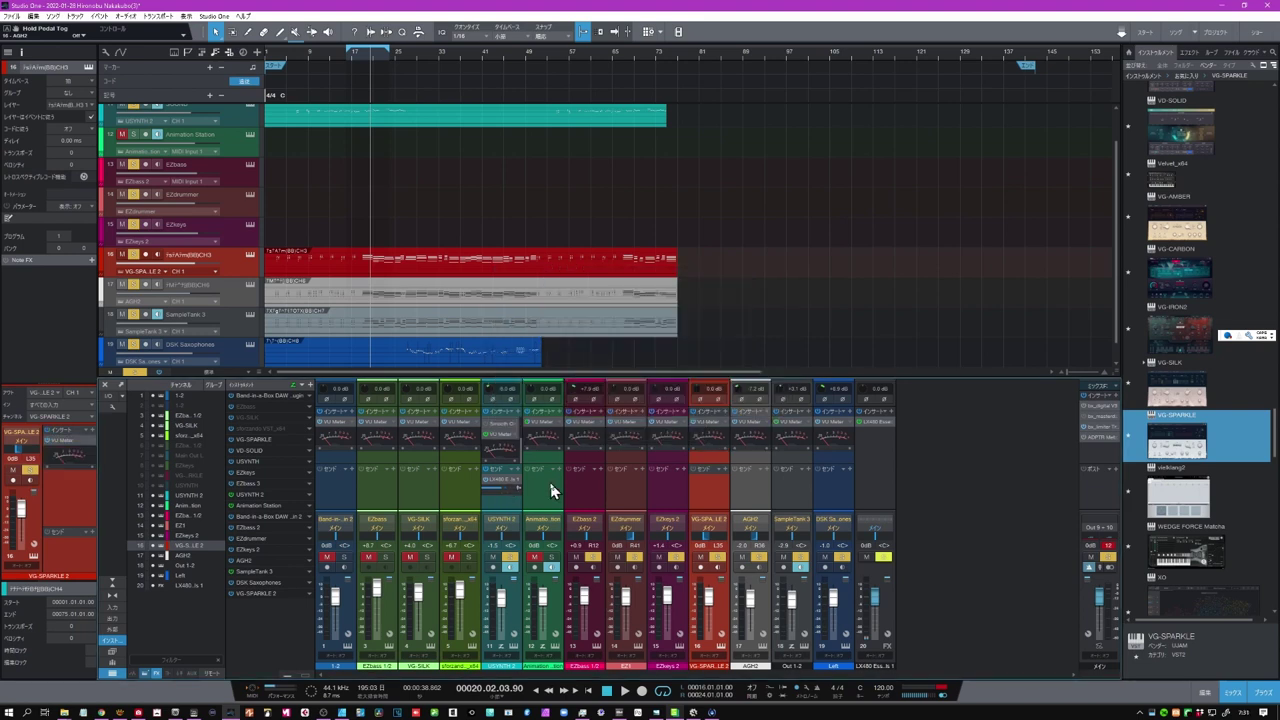
- Select the channels from Animation Station through DSK Saxophones and copy USYNTH 2's LX480 Essentials 1 send to all of them
left_click(553, 490)
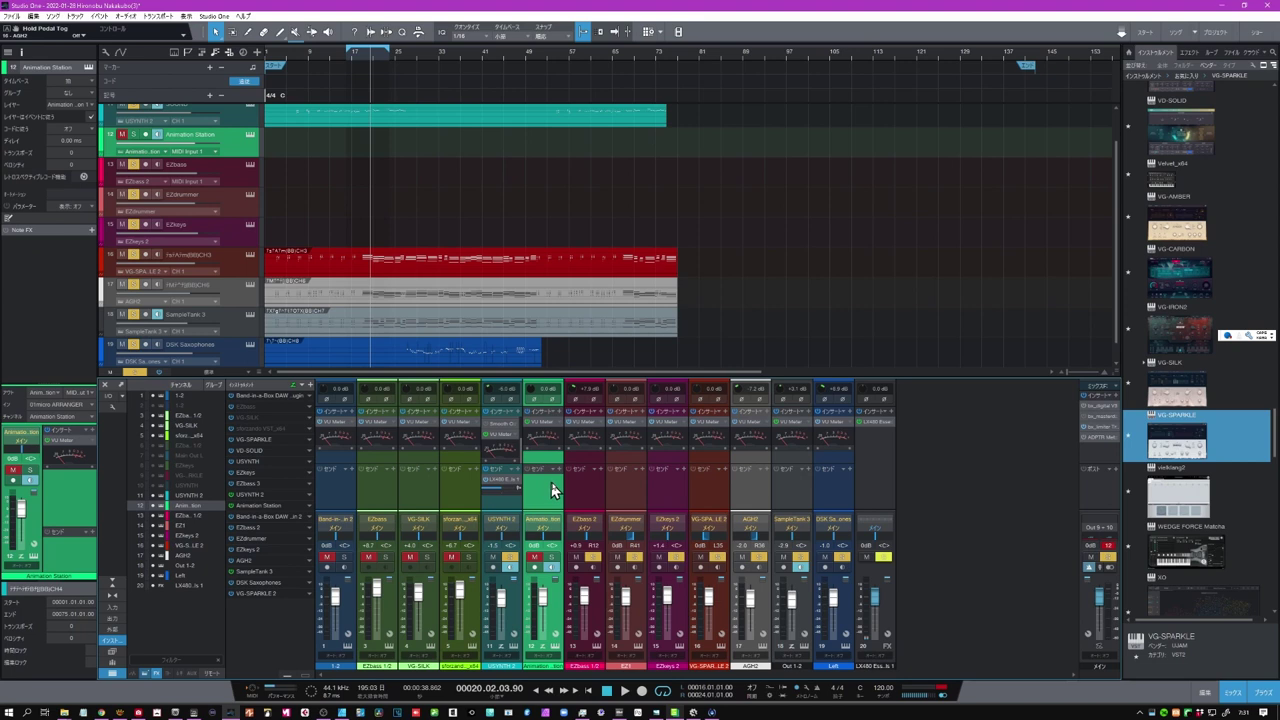
left_click(828, 492)
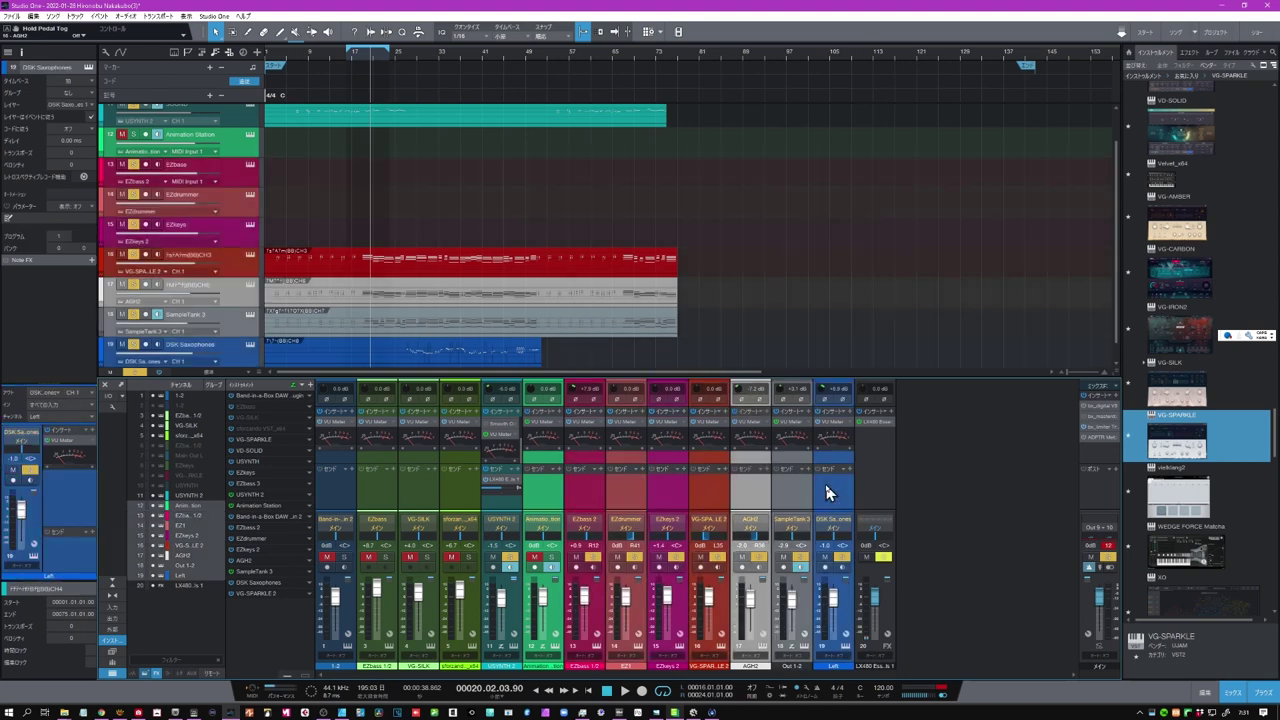
left_click(510, 484)
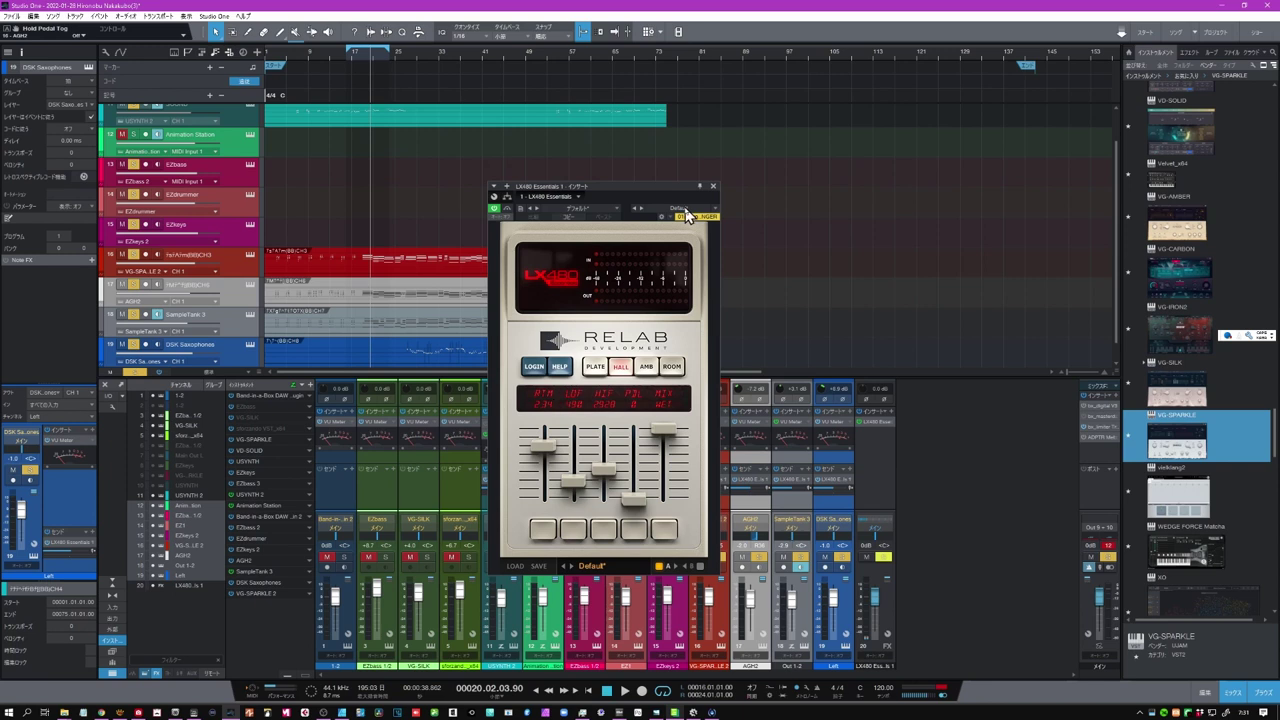
left_click(713, 187)
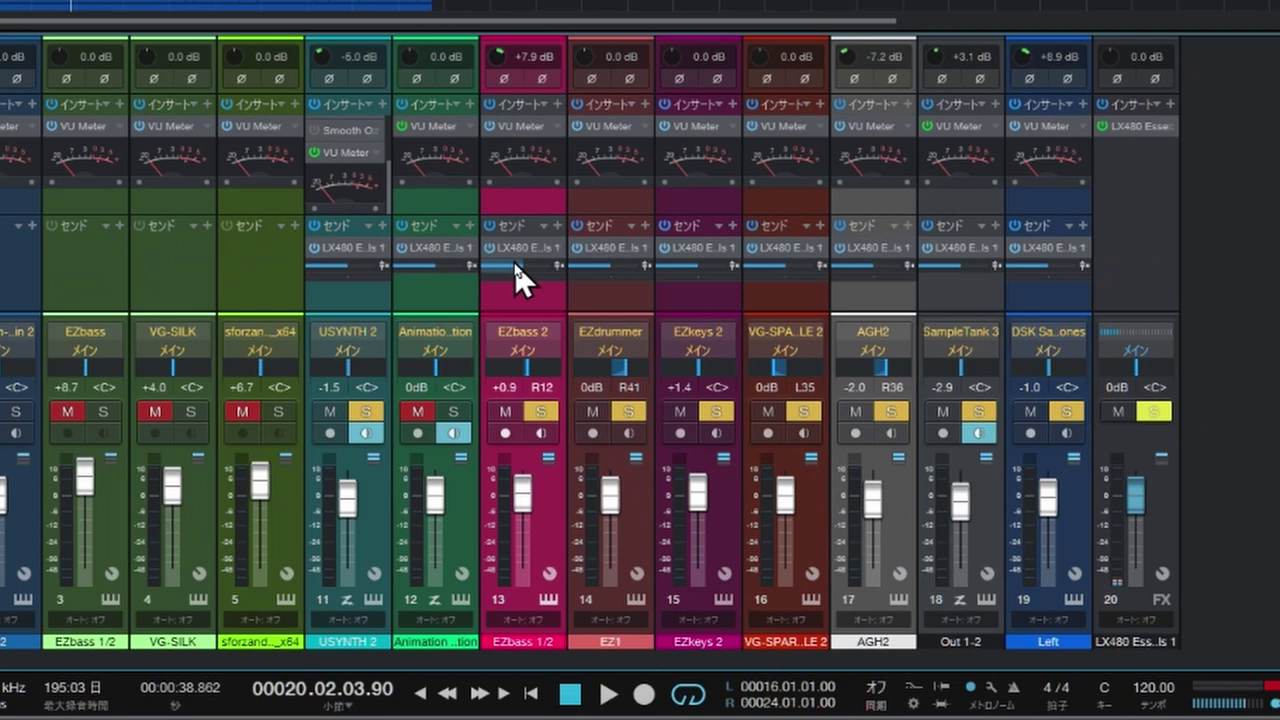
- Pull EZbass 2's LX480 Essentials send all the way down and reduce the sends of EZdrummer, EZkeys 2 and AGH2
left_click_drag(582, 487, 566, 489)
left_click_drag(485, 283, 449, 306)
left_click_drag(608, 271, 600, 283)
left_click_drag(688, 257, 684, 258)
mouse_move(768, 268)
mouse_move(858, 268)
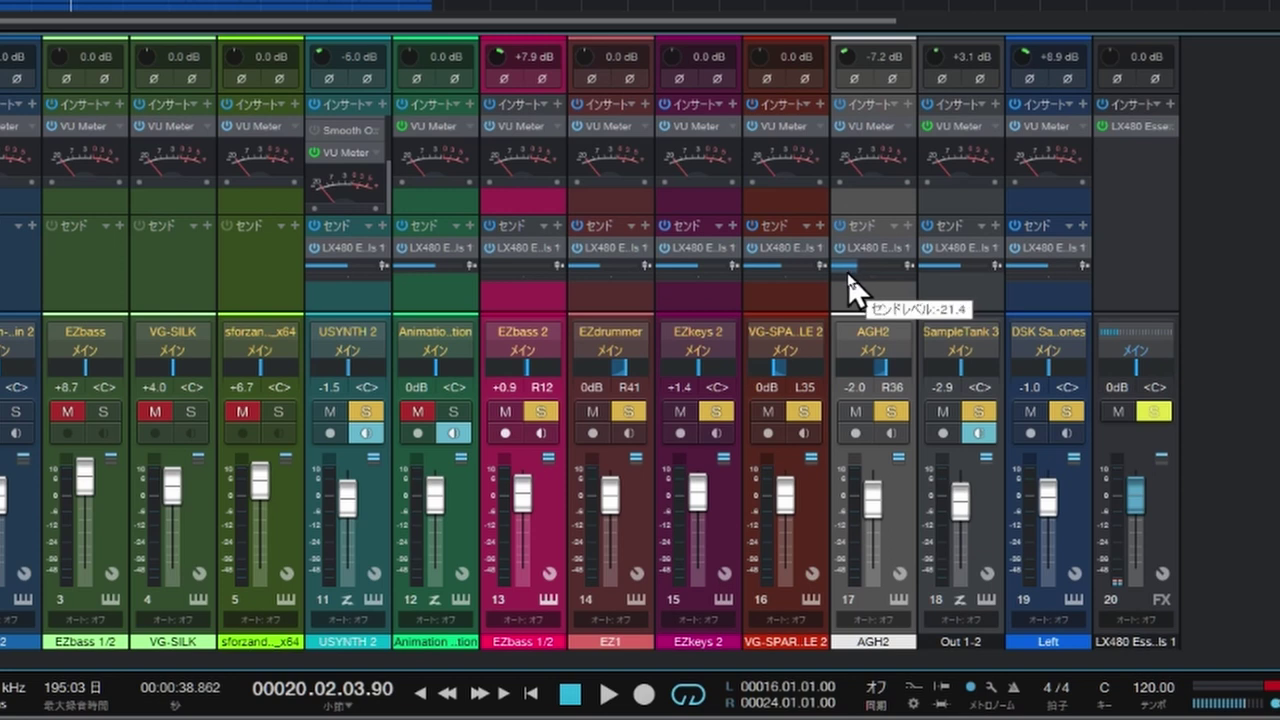
scroll(848, 291, "down", 2)
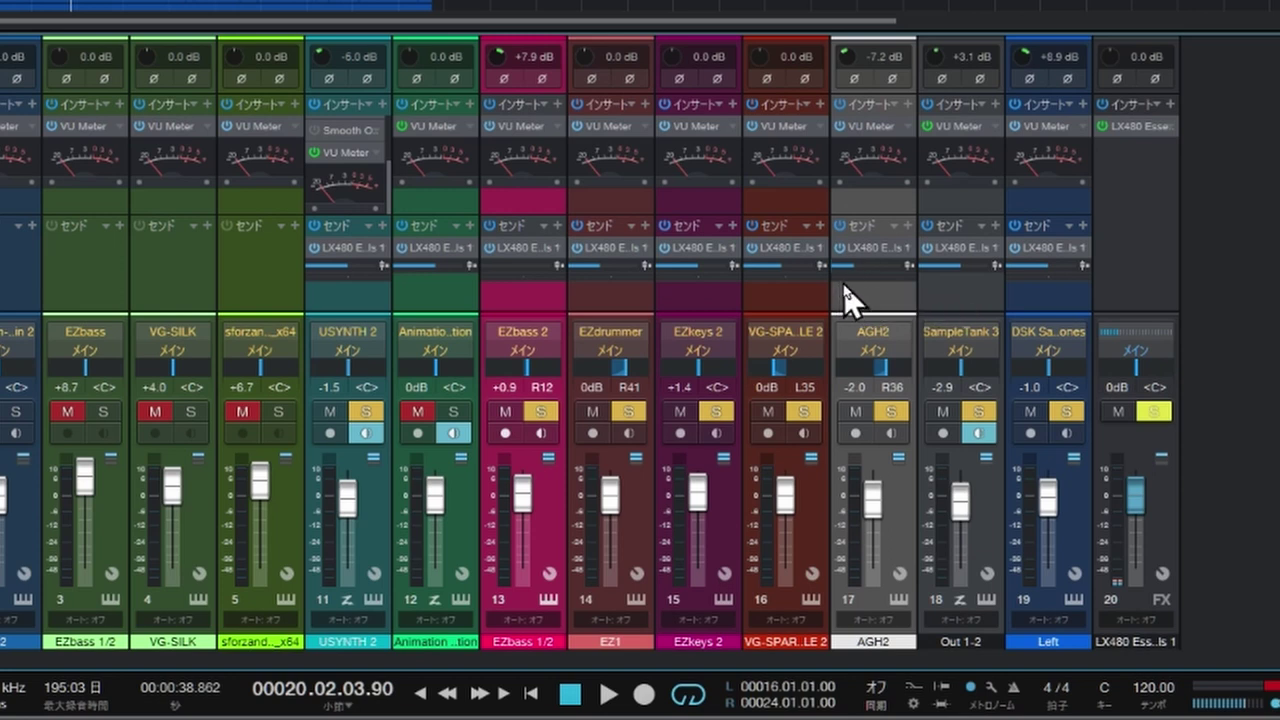
- Raise the LX480 Essentials send levels of SampleTank 3, DSK Saxophones and USYNTH 2
left_click(970, 300)
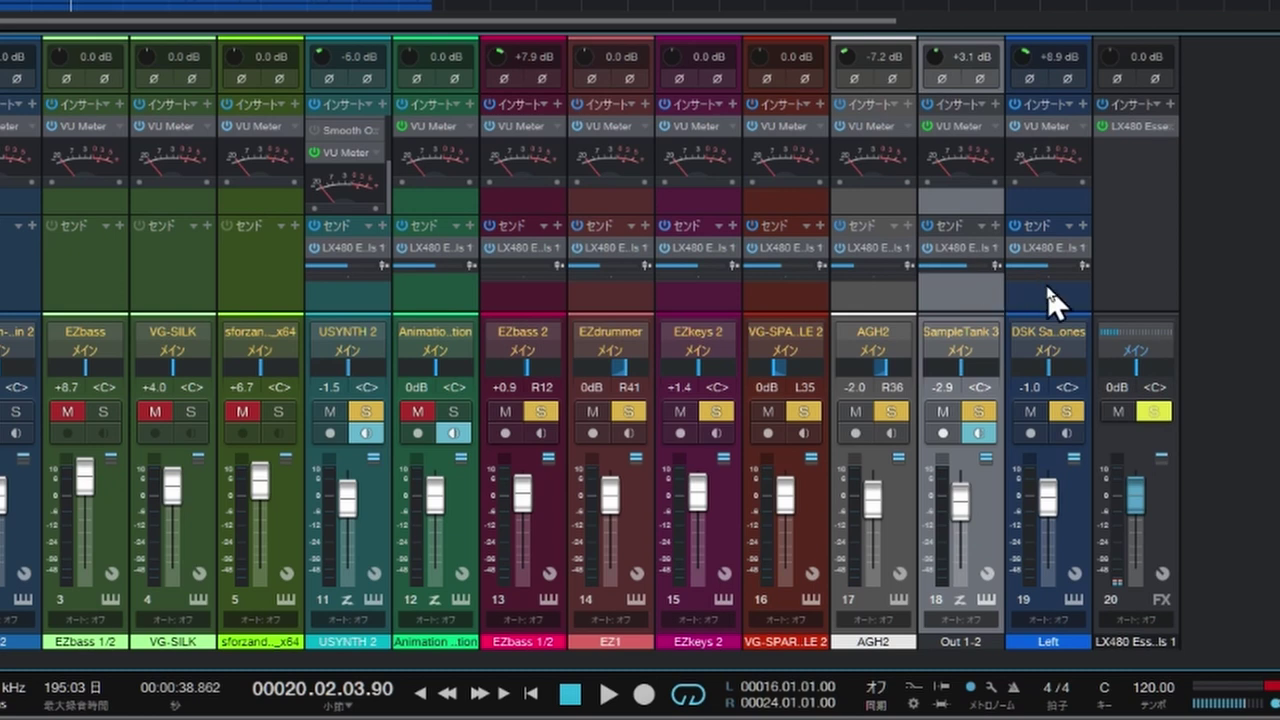
left_click(1050, 300)
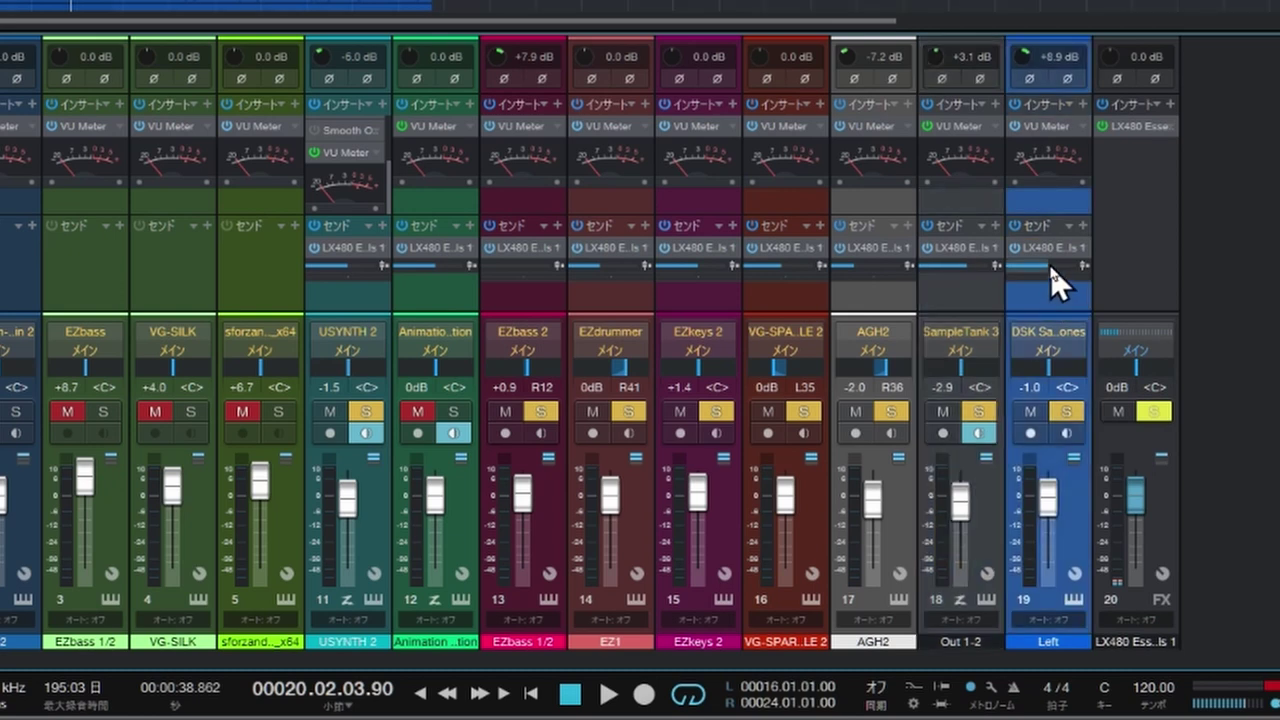
left_click_drag(1050, 265, 1060, 265)
left_click(355, 303)
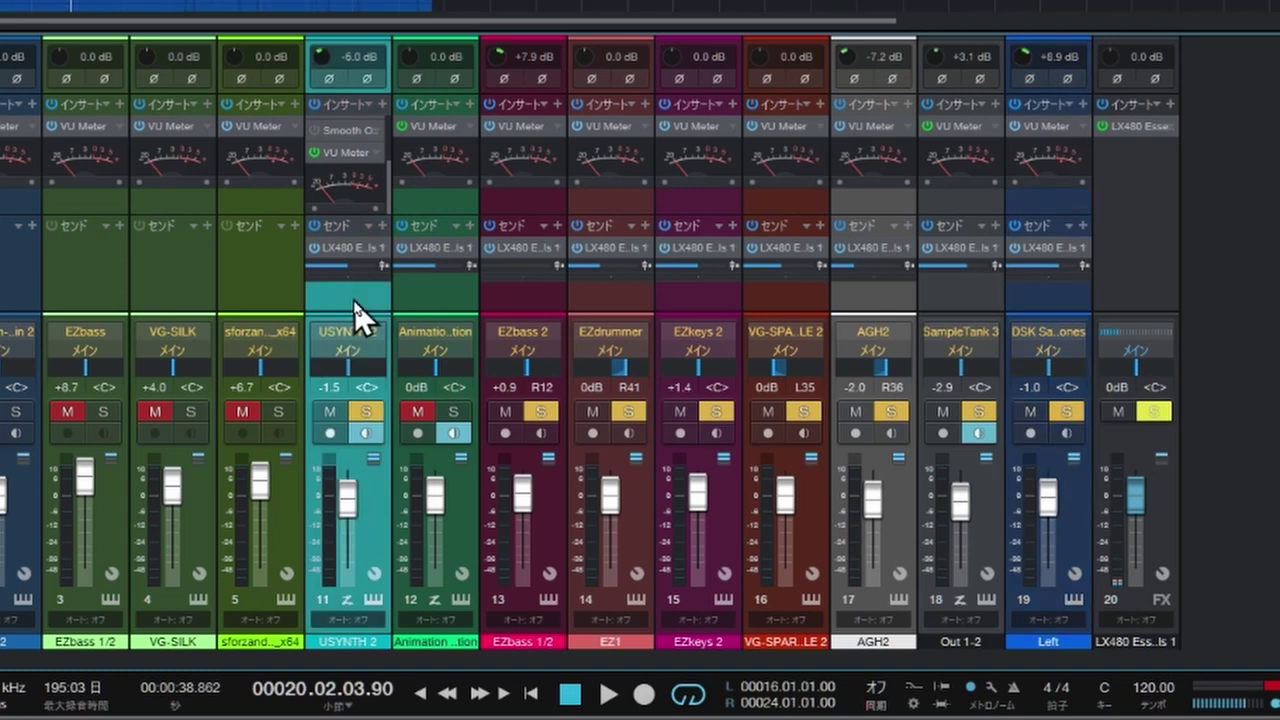
left_click_drag(346, 267, 362, 267)
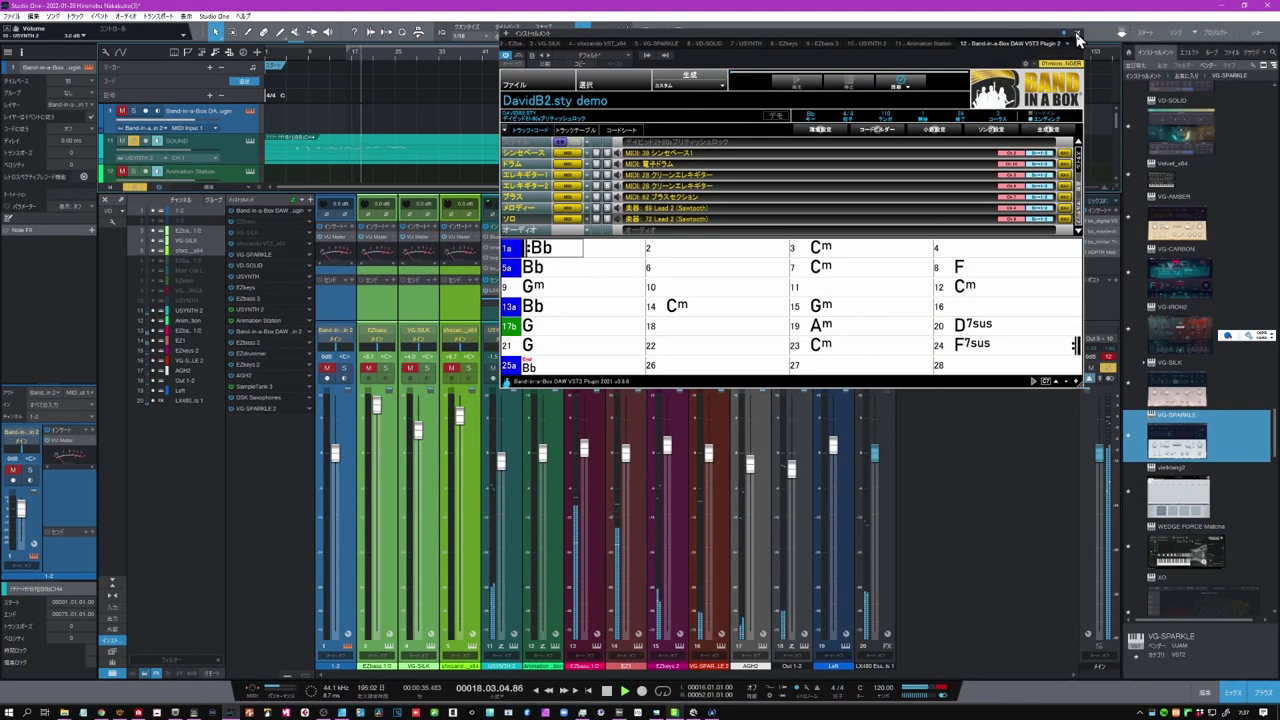
- Close the Band-in-a-Box plug-in window, listen to the finished mix and stop playback
left_click(1077, 37)
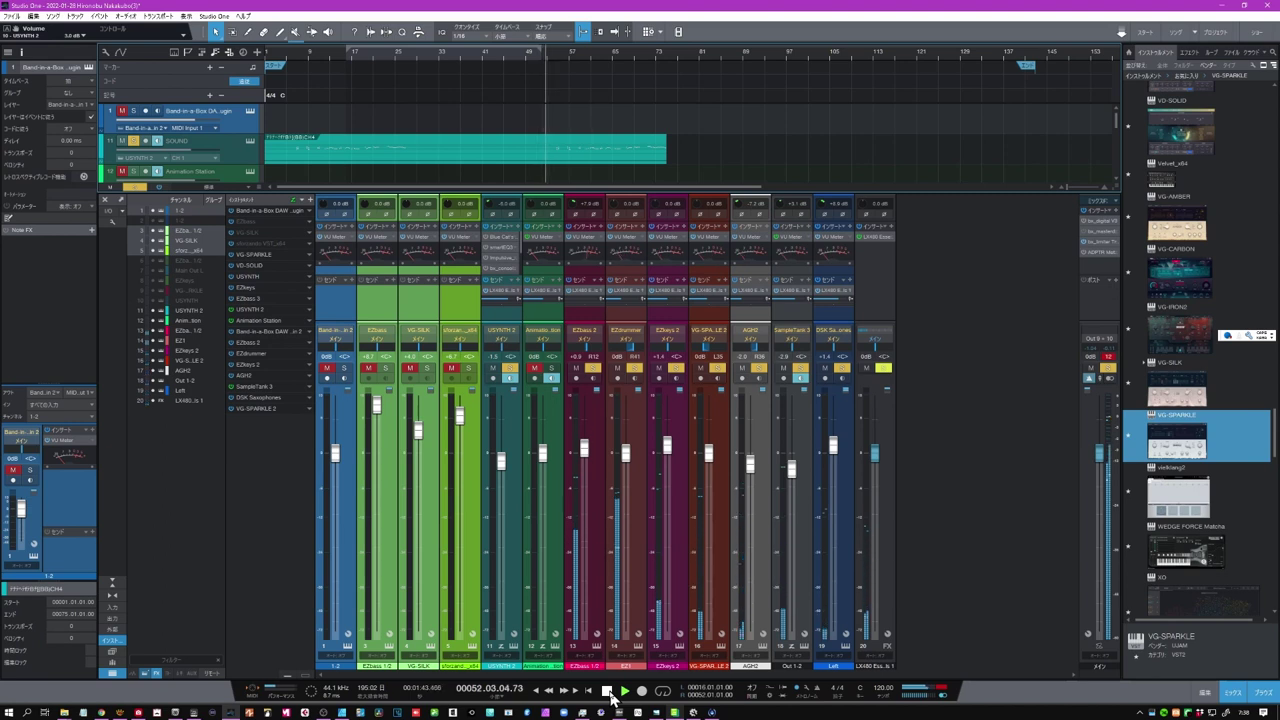
left_click(610, 692)
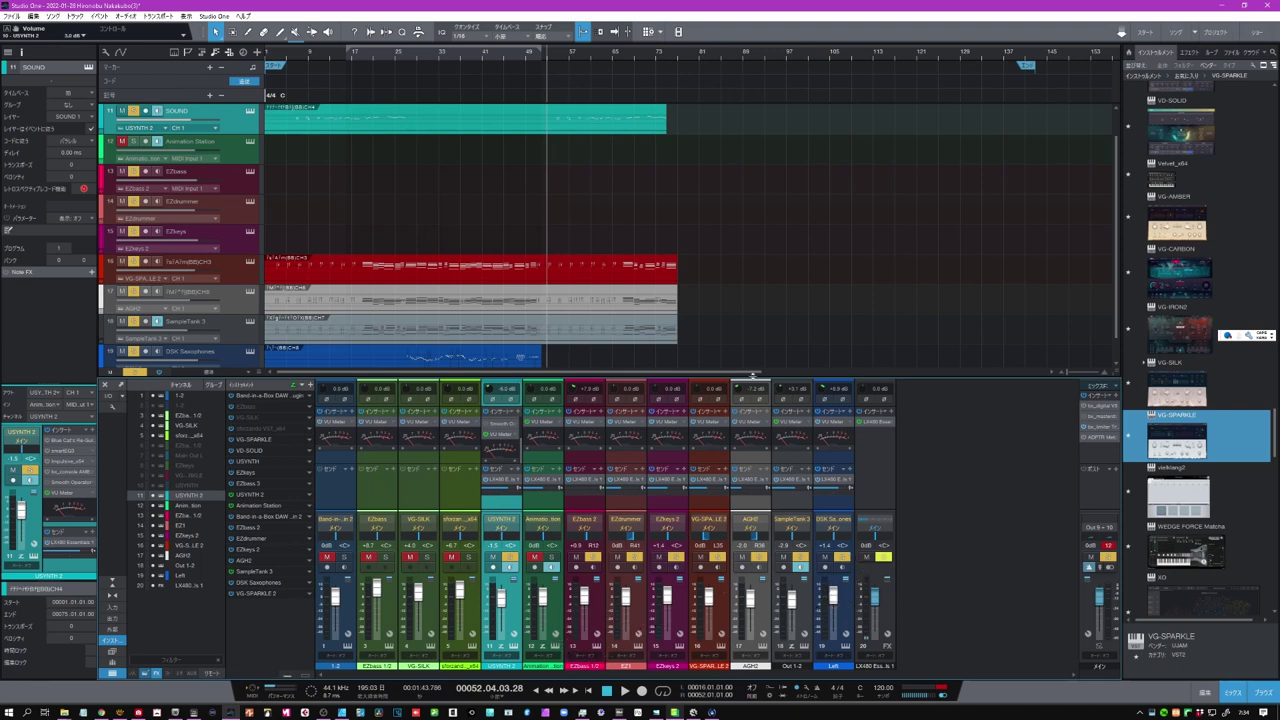
- Enlarge the mixer, select the channels from sforzando back to Band-in-a-Box, and open the Band-in-a-Box plug-in window
left_click_drag(752, 374, 746, 190)
left_click(468, 478)
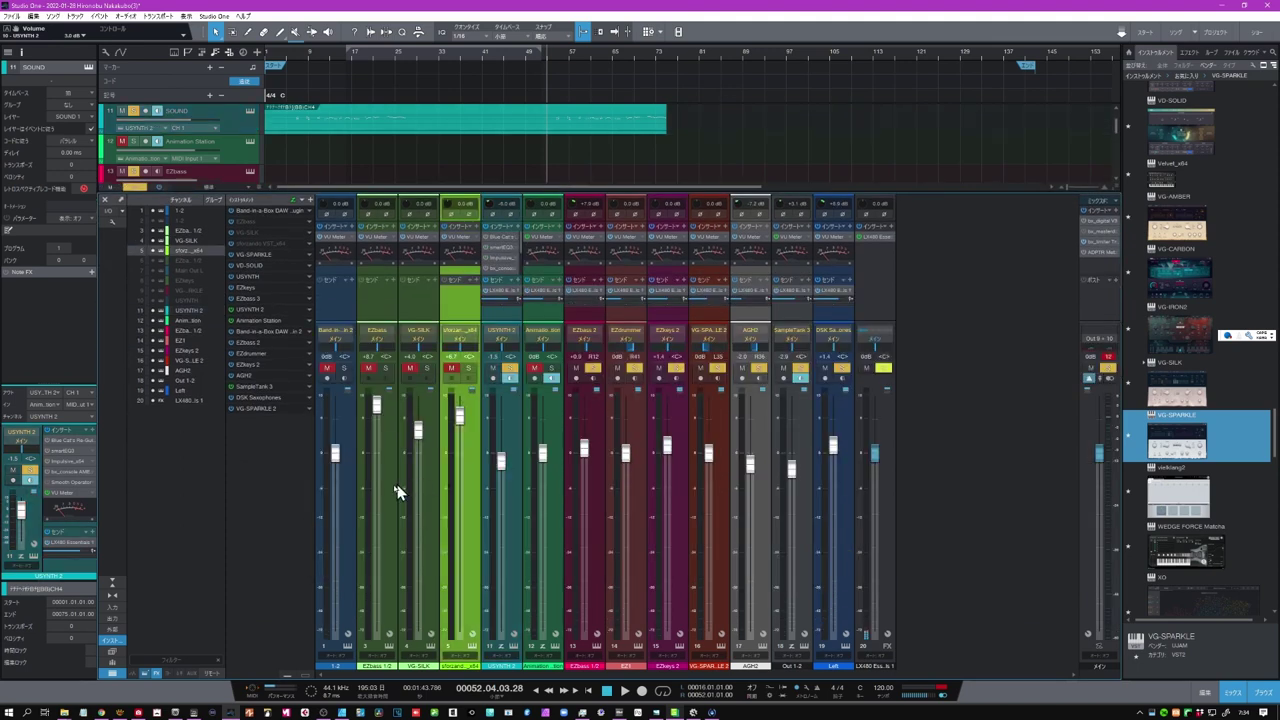
left_click(344, 500)
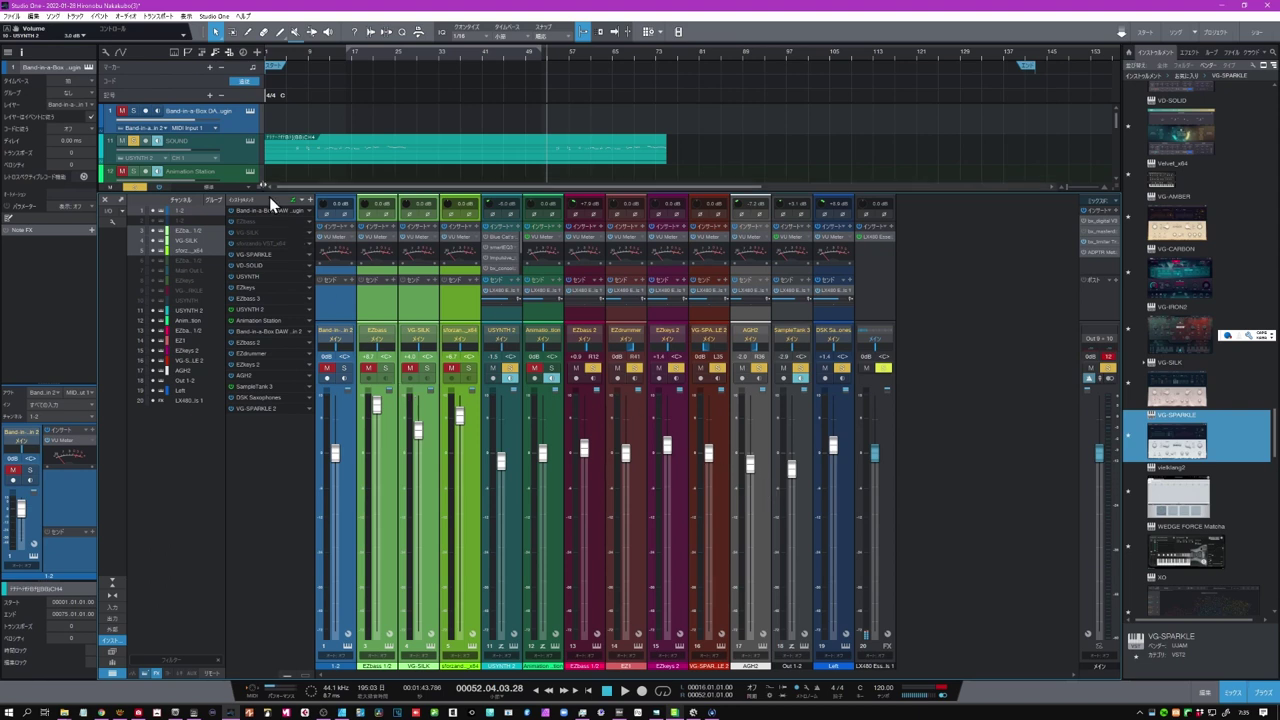
left_click(250, 111)
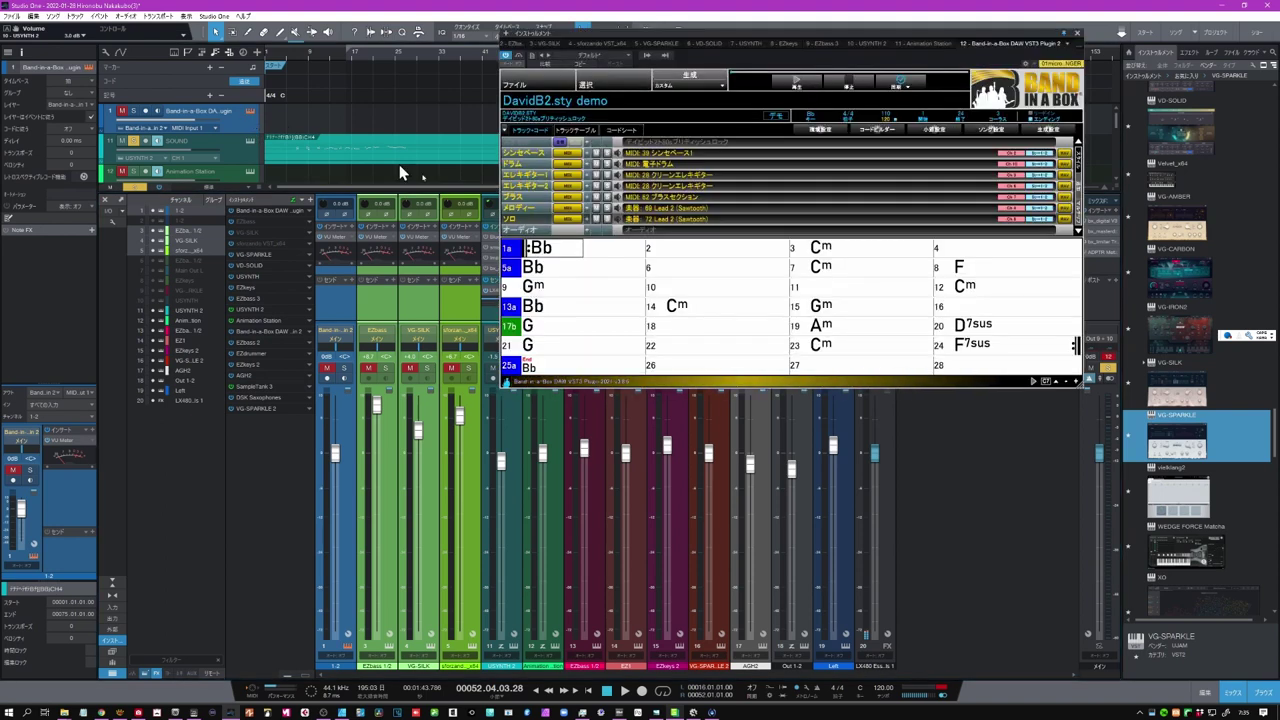